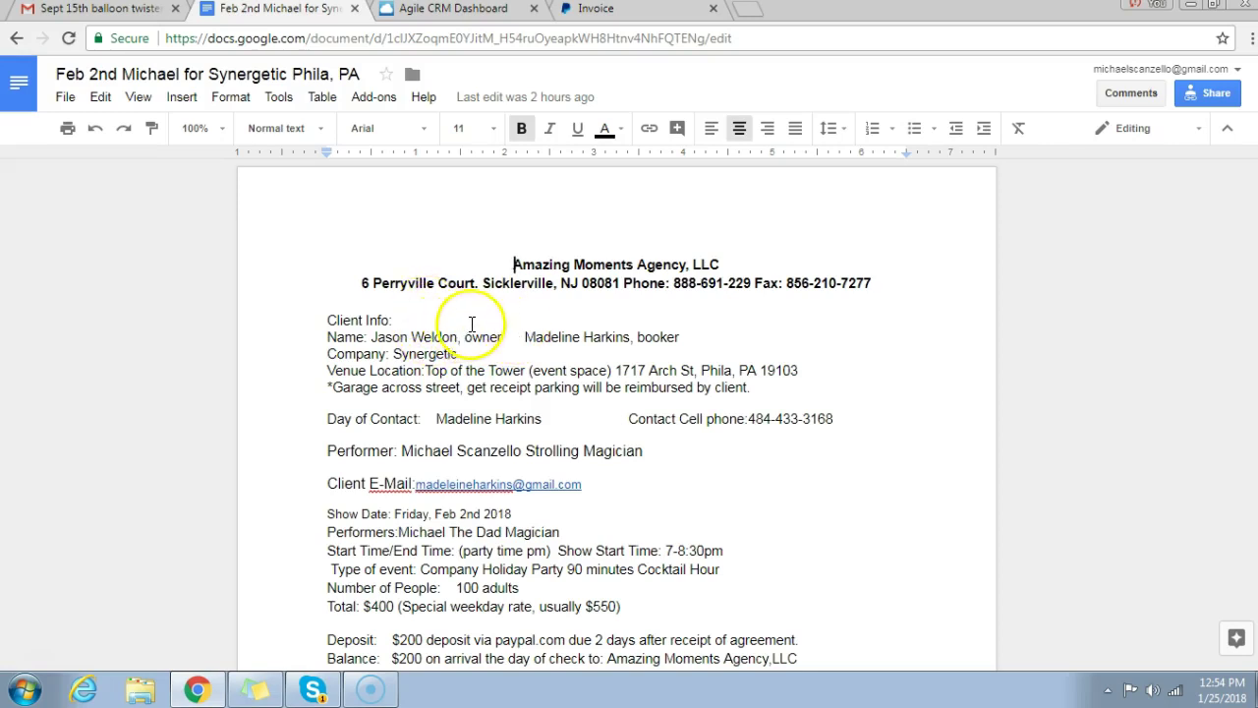
Copy the company owner's full name from the client info section of the agreement
click(452, 318)
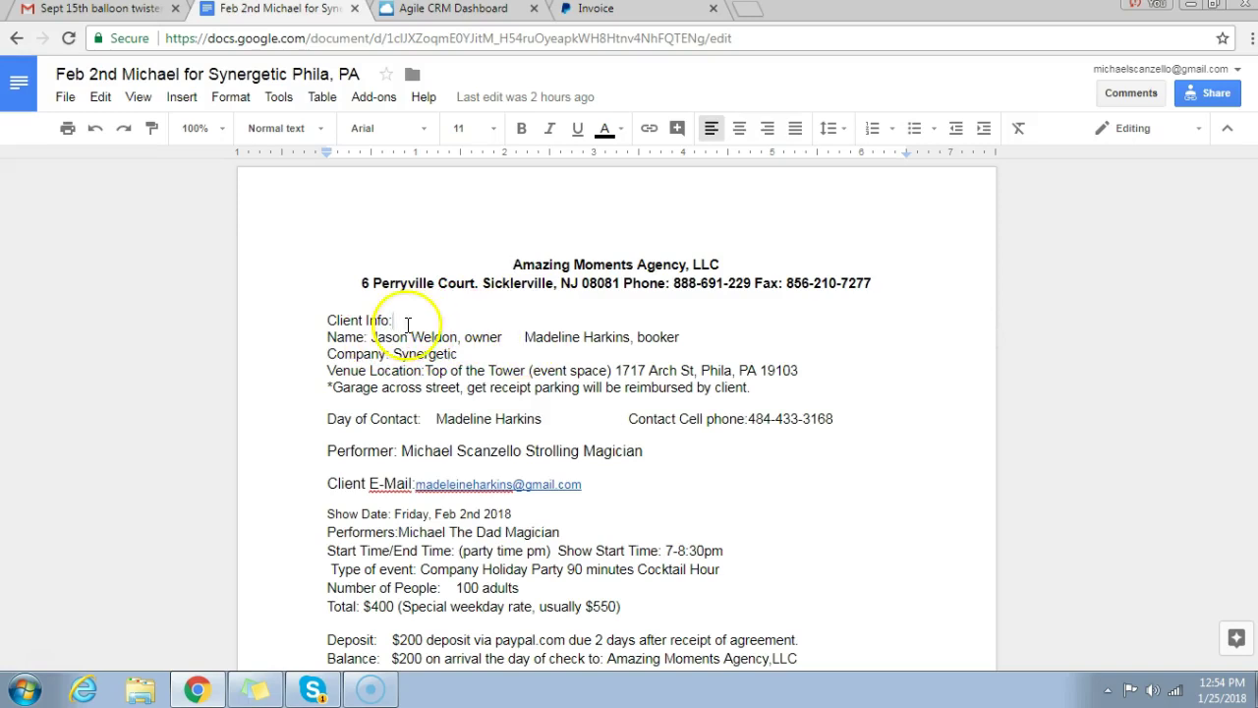
drag(371, 337, 459, 339)
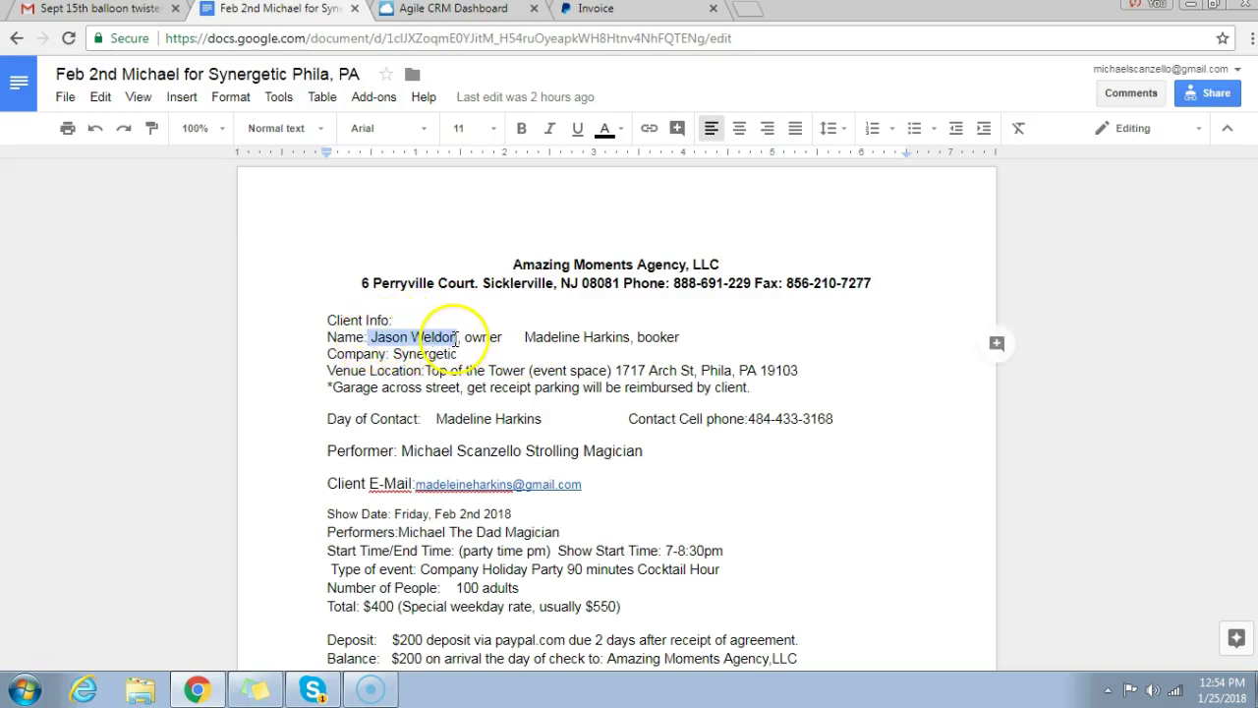
right_click(435, 334)
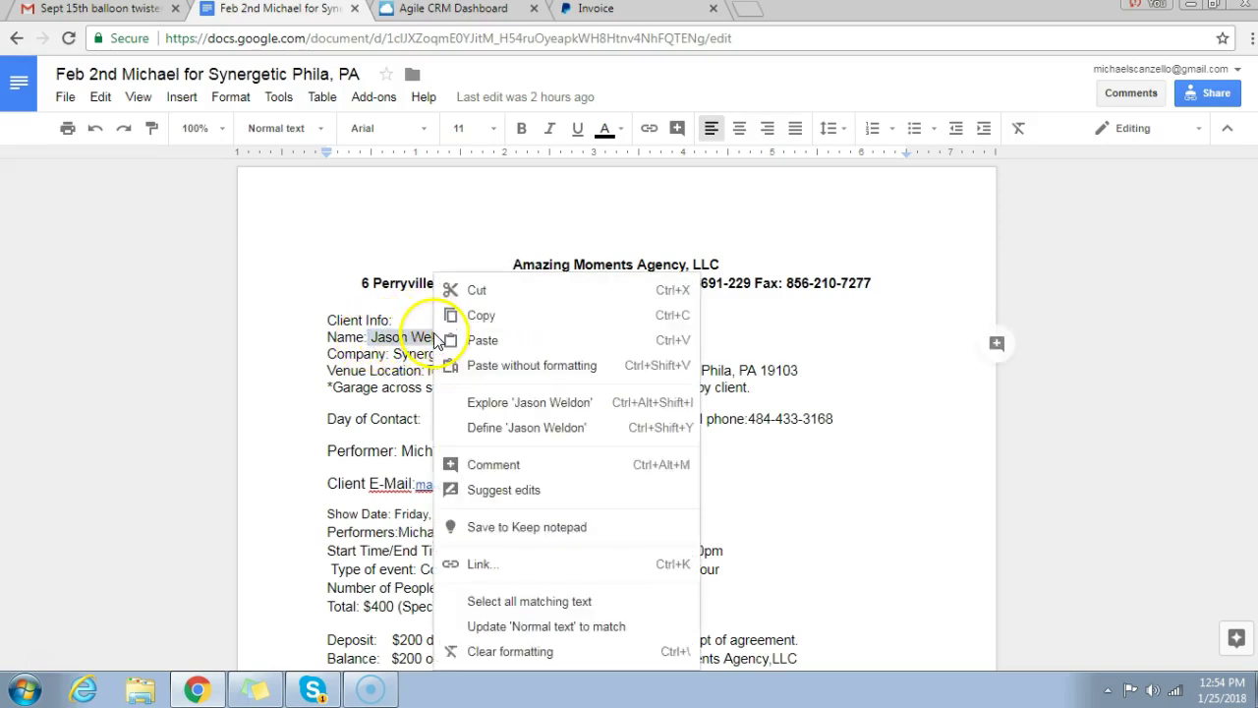
click(486, 314)
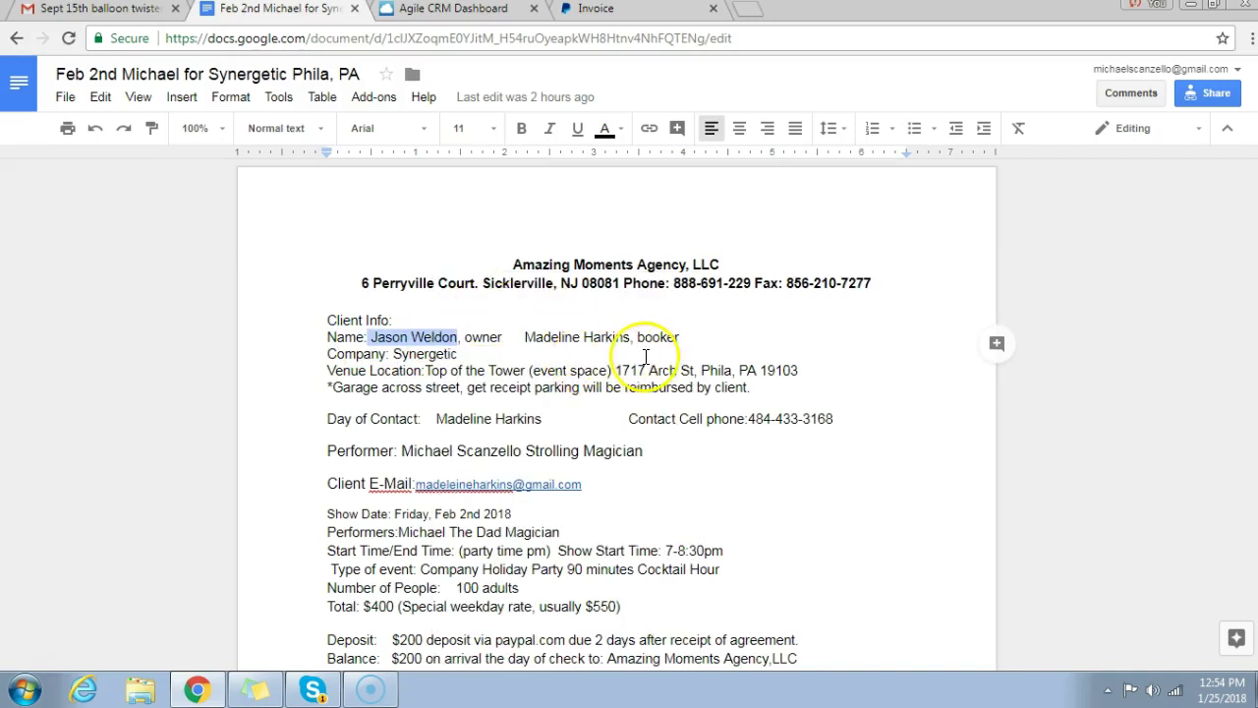
Switch to Agile CRM and start a new contact from the contacts list
click(468, 12)
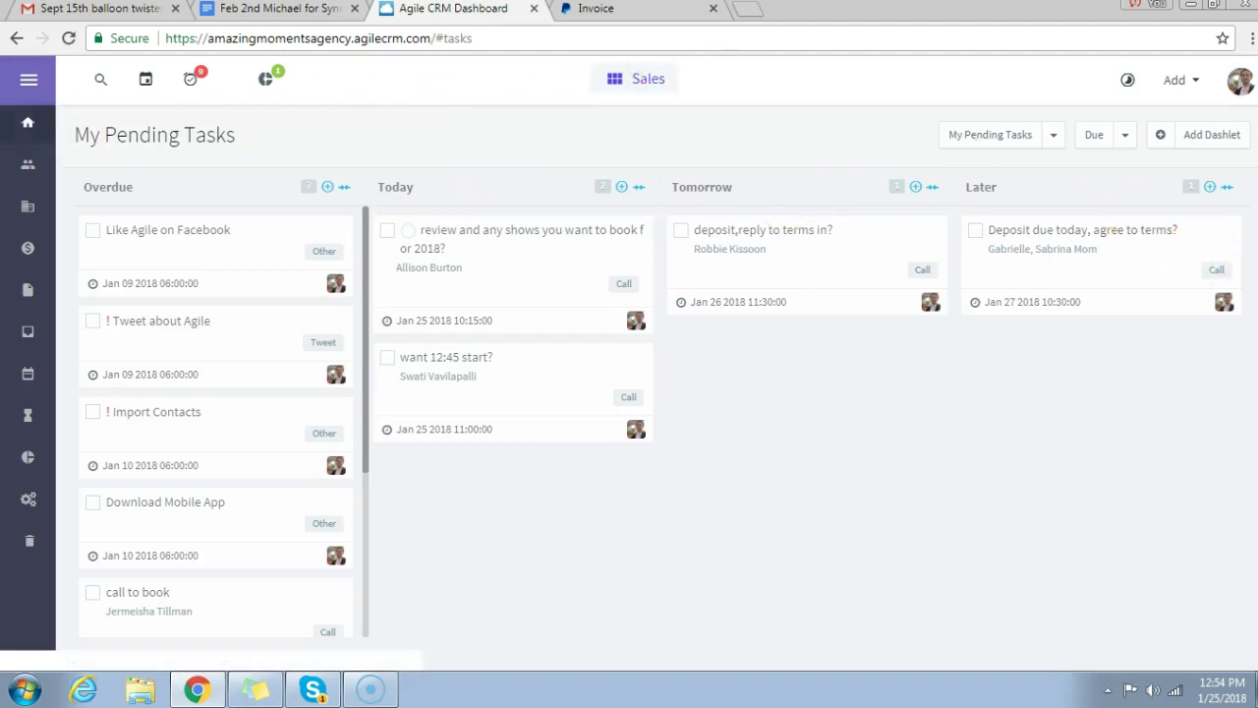
click(26, 129)
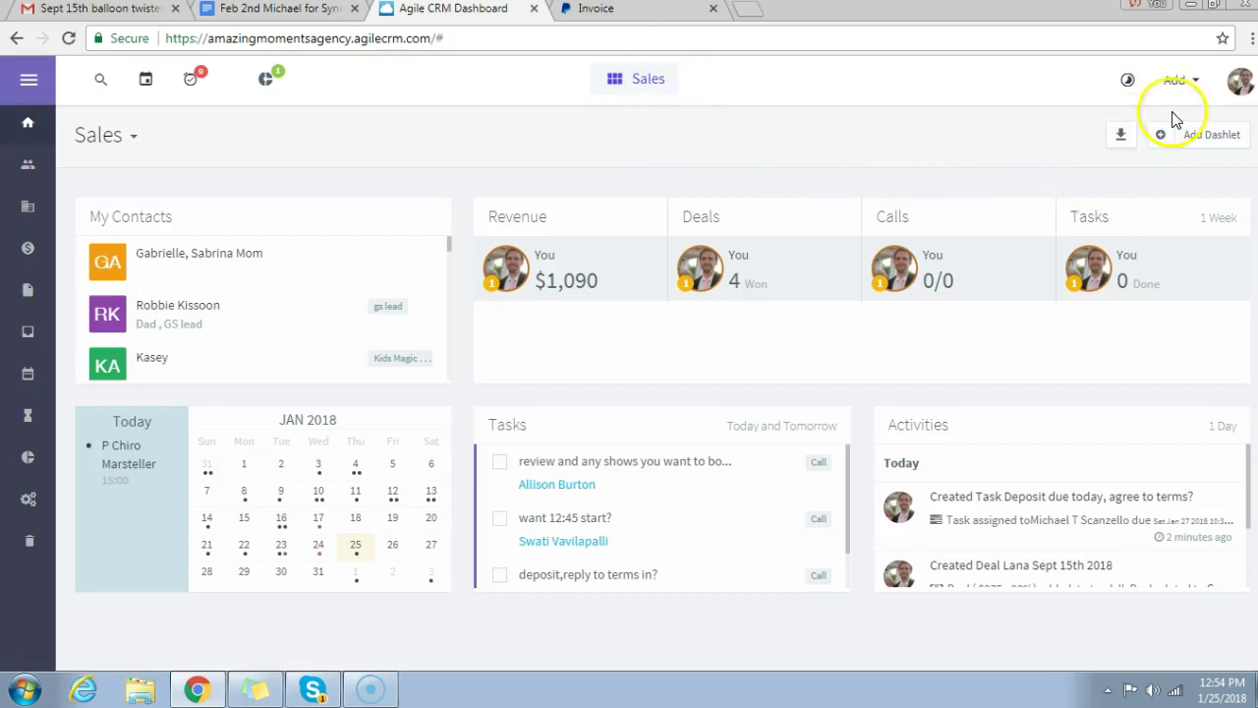
click(29, 169)
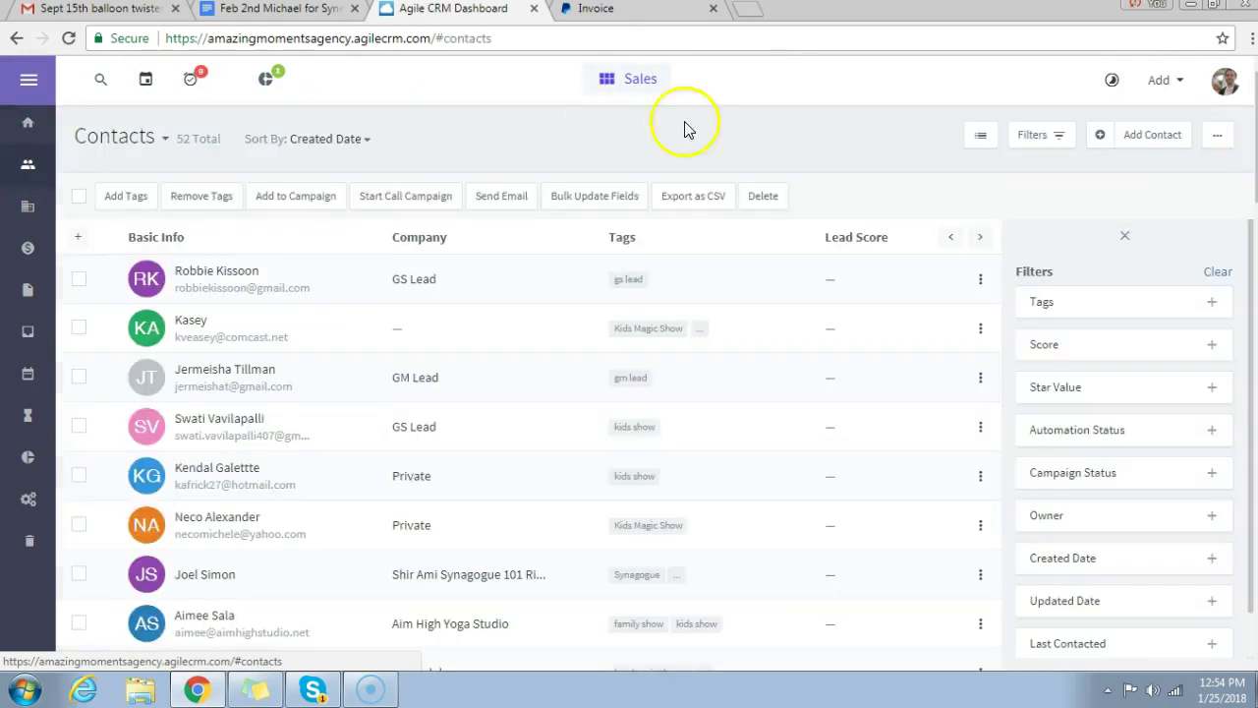
click(1126, 138)
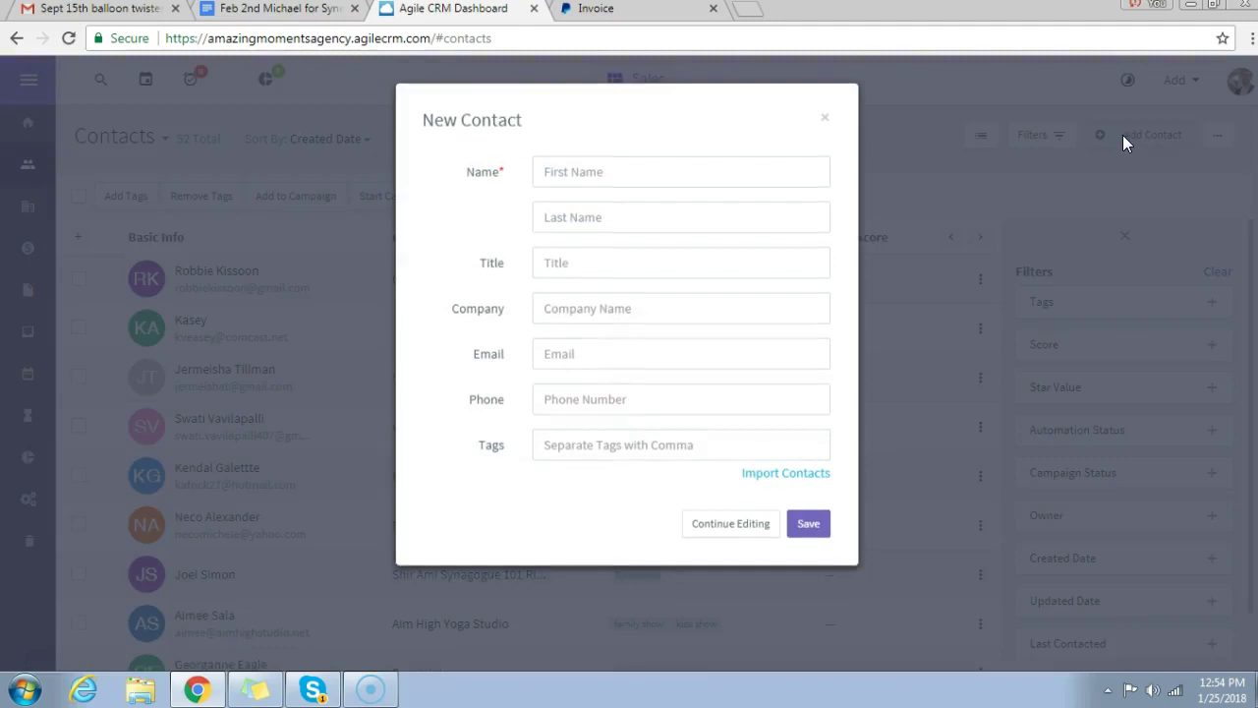
Paste the copied client name into the new contact, splitting it between the first and last name fields
click(656, 168)
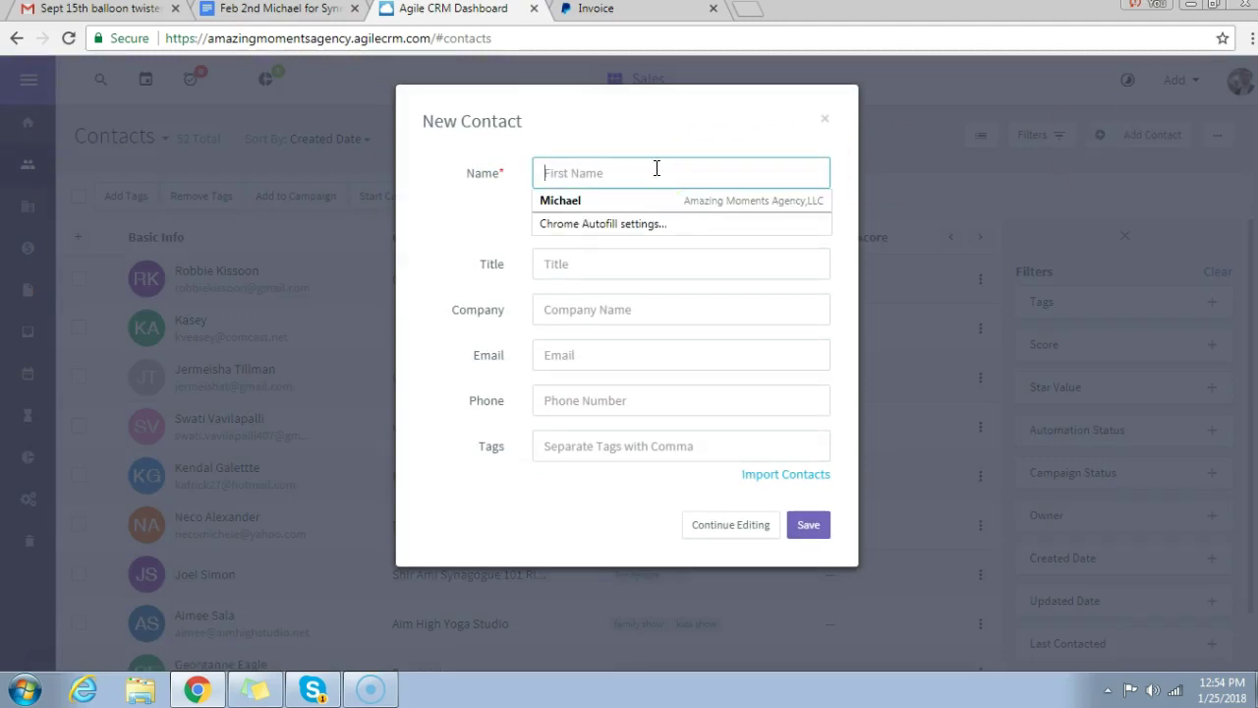
right_click(656, 169)
click(703, 280)
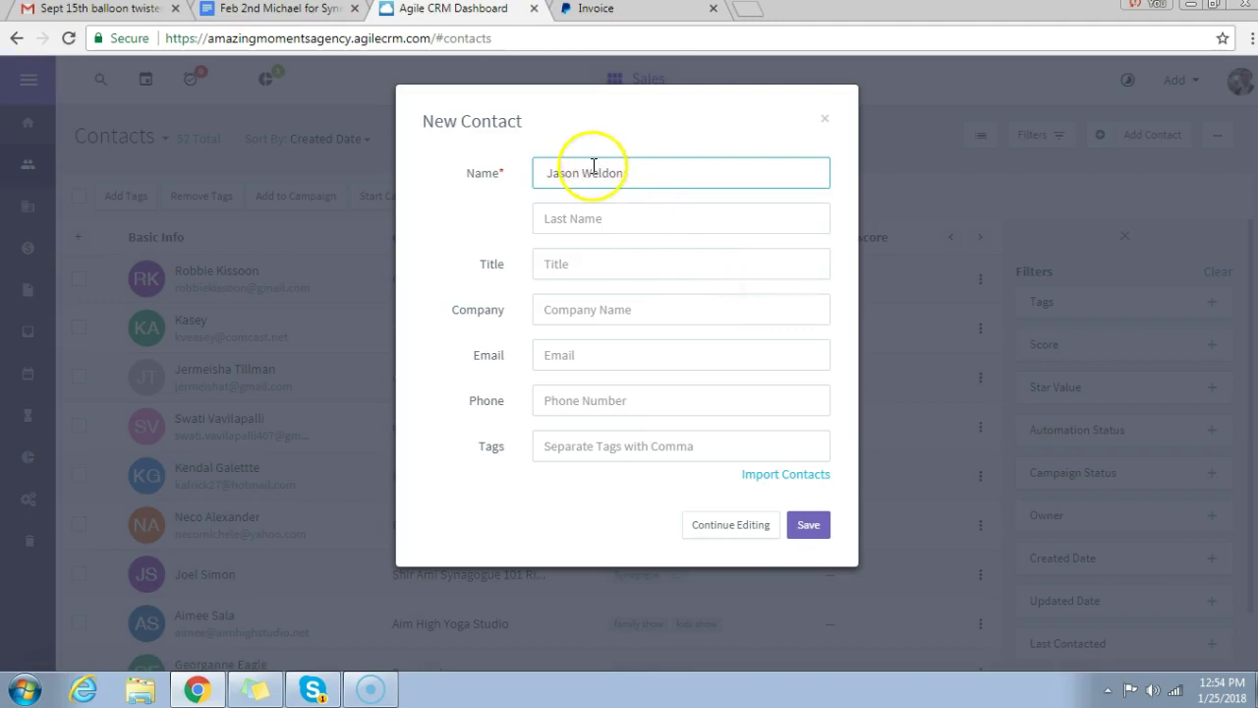
drag(584, 173, 632, 175)
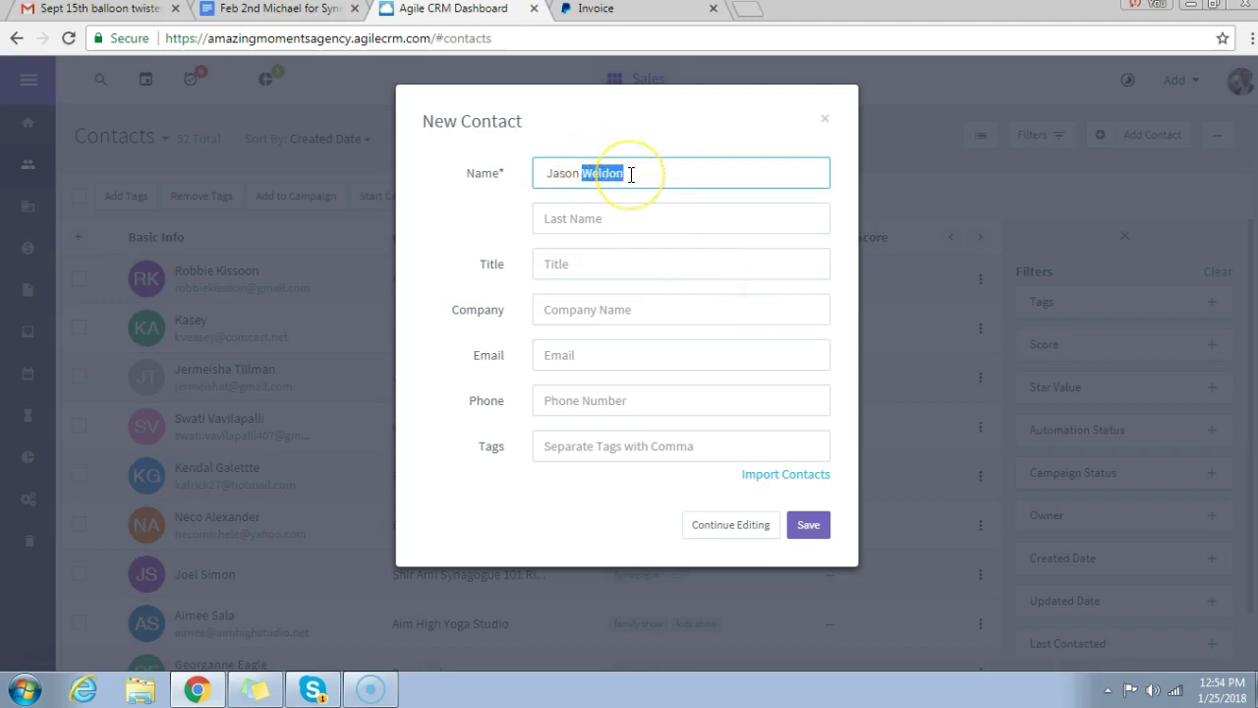
right_click(631, 175)
click(653, 189)
click(604, 214)
right_click(601, 217)
click(648, 331)
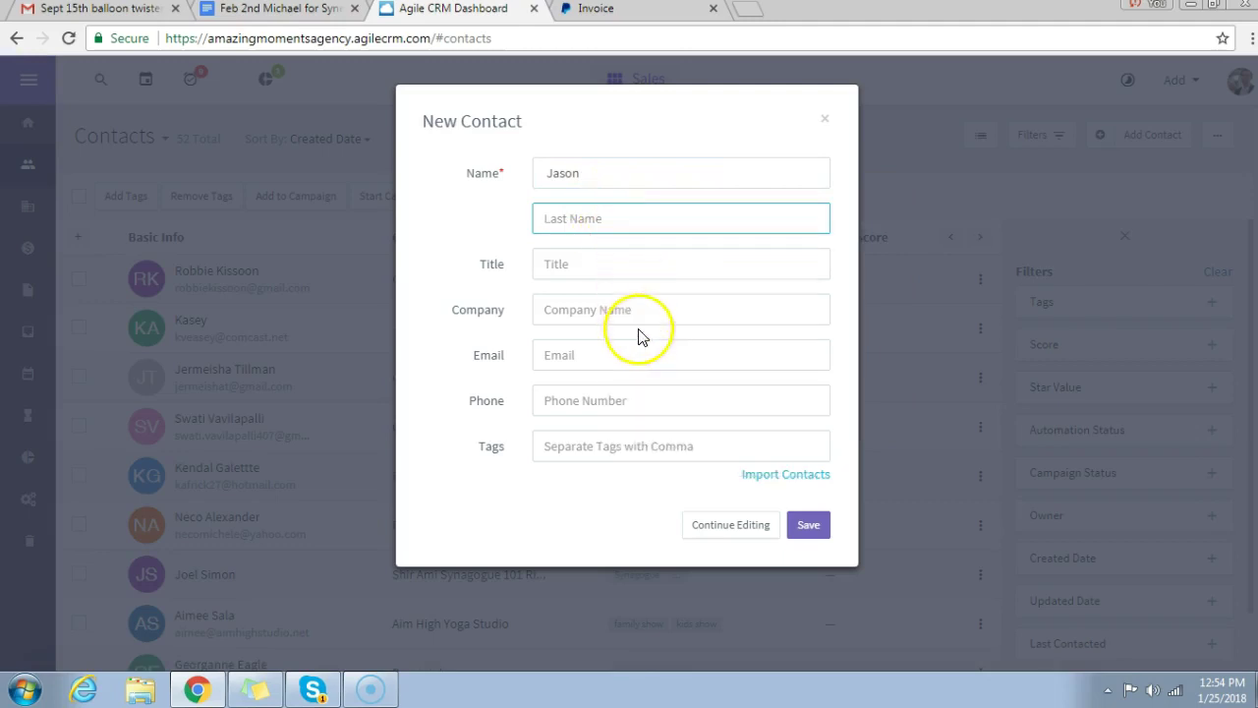
Enter "Owner of Synergetic" as the contact's title, correcting the spelling mistakes
click(622, 263)
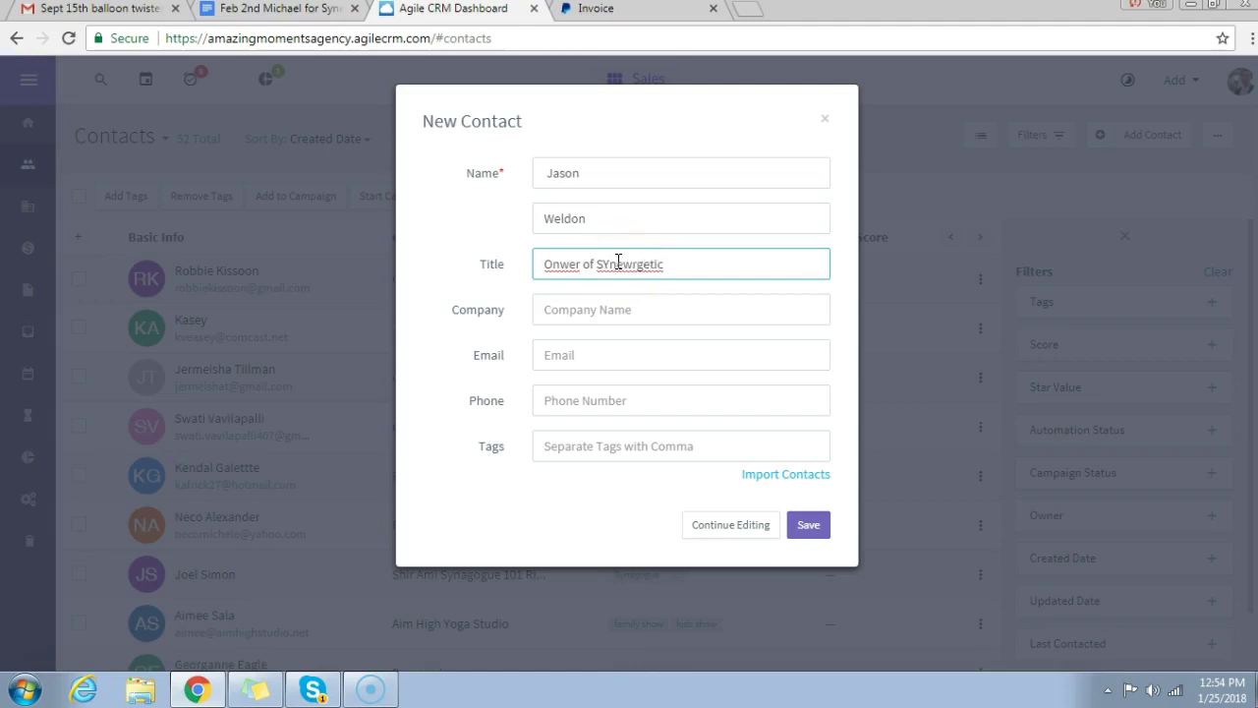
click(634, 263)
click(643, 262)
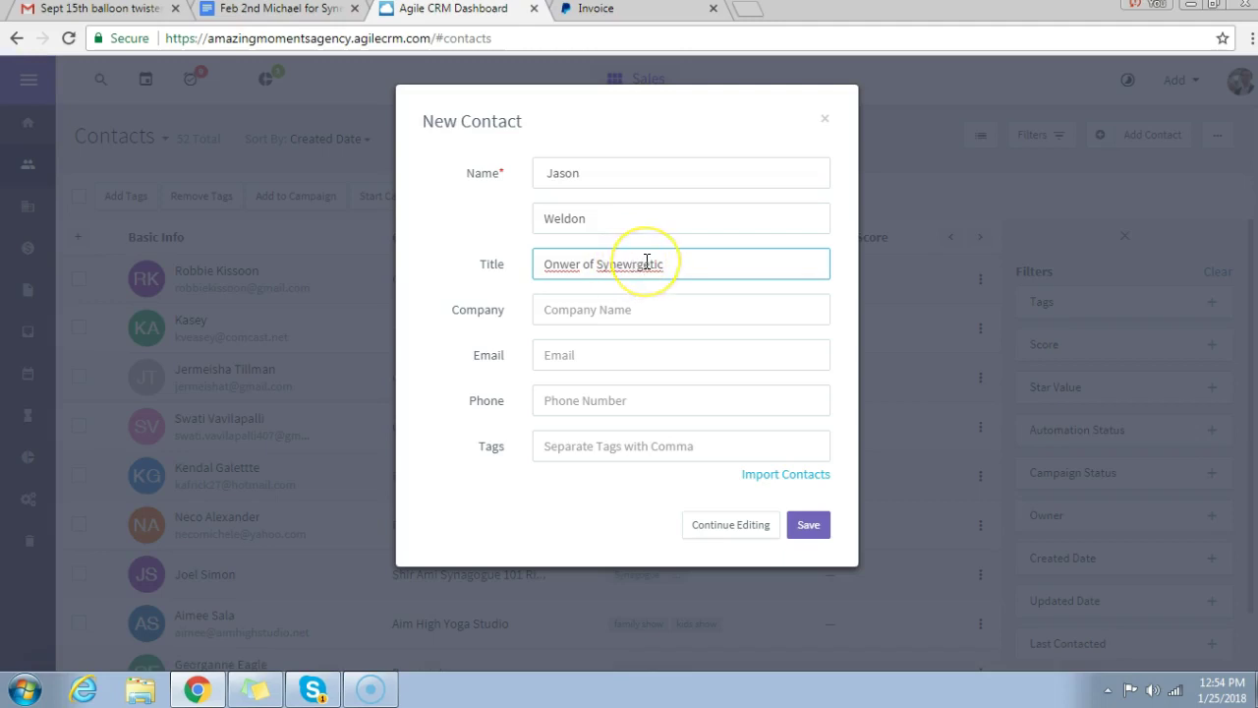
click(675, 263)
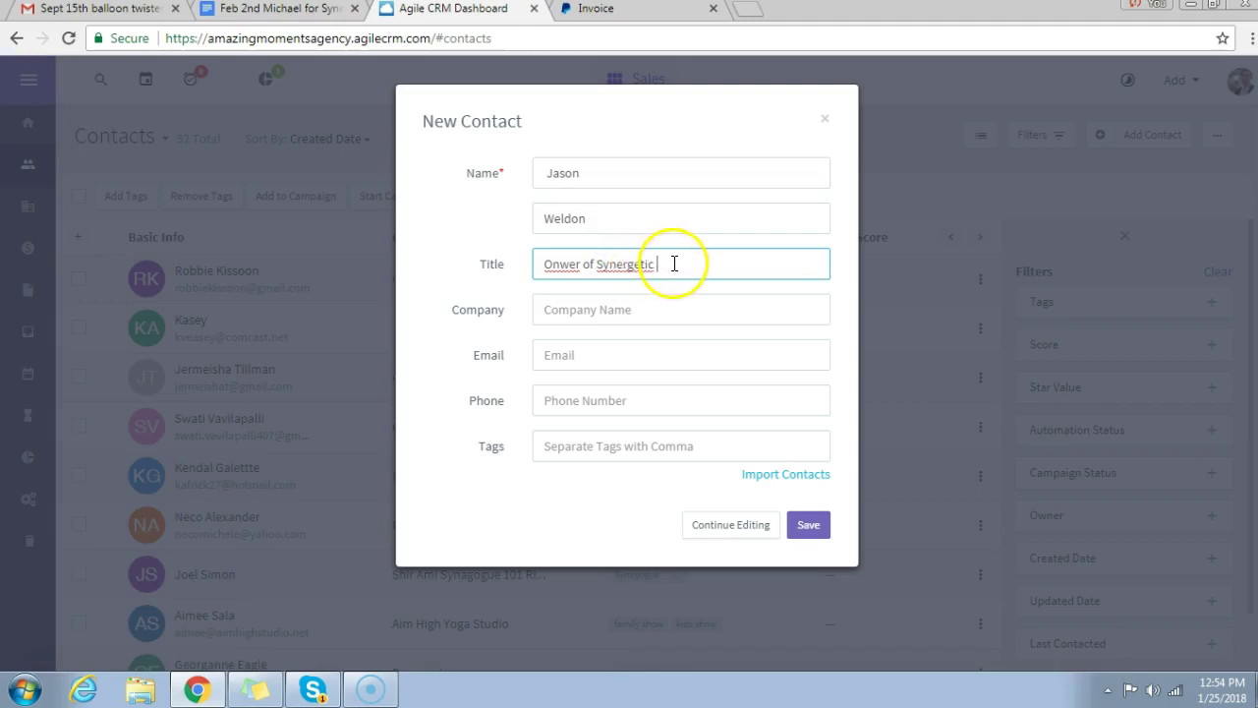
click(554, 263)
text(w)
click(580, 265)
key(BackSpace)
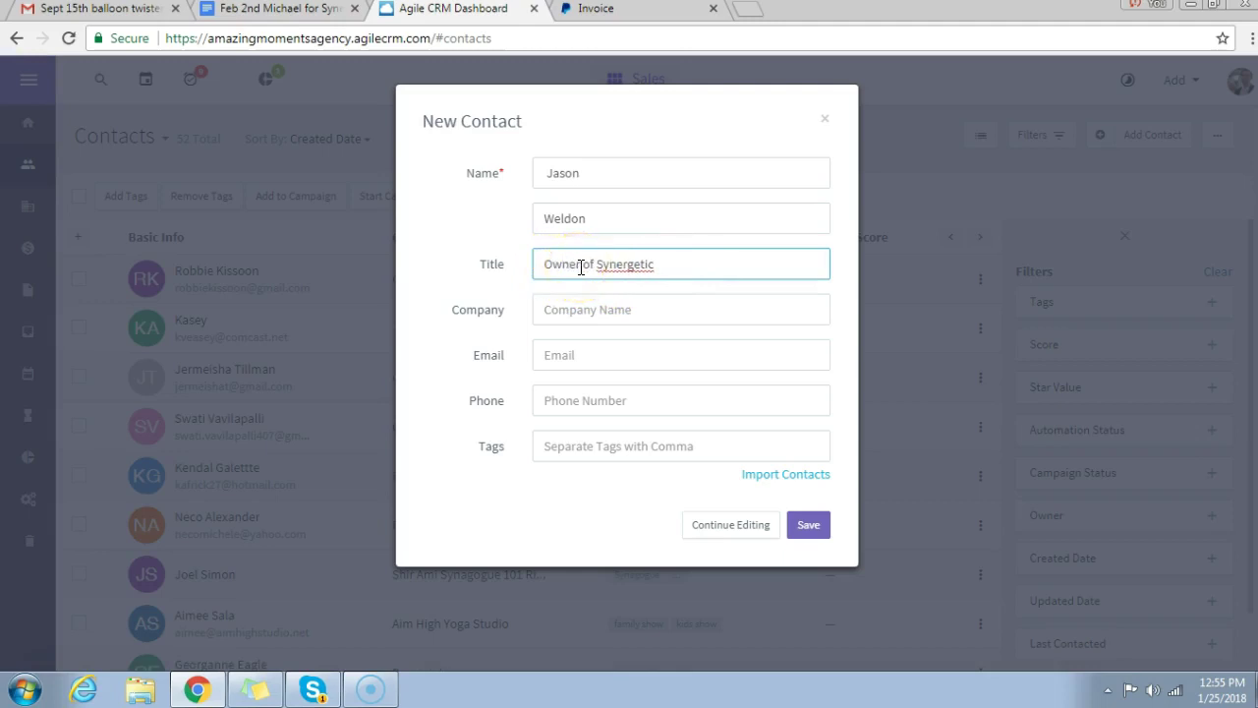
click(593, 311)
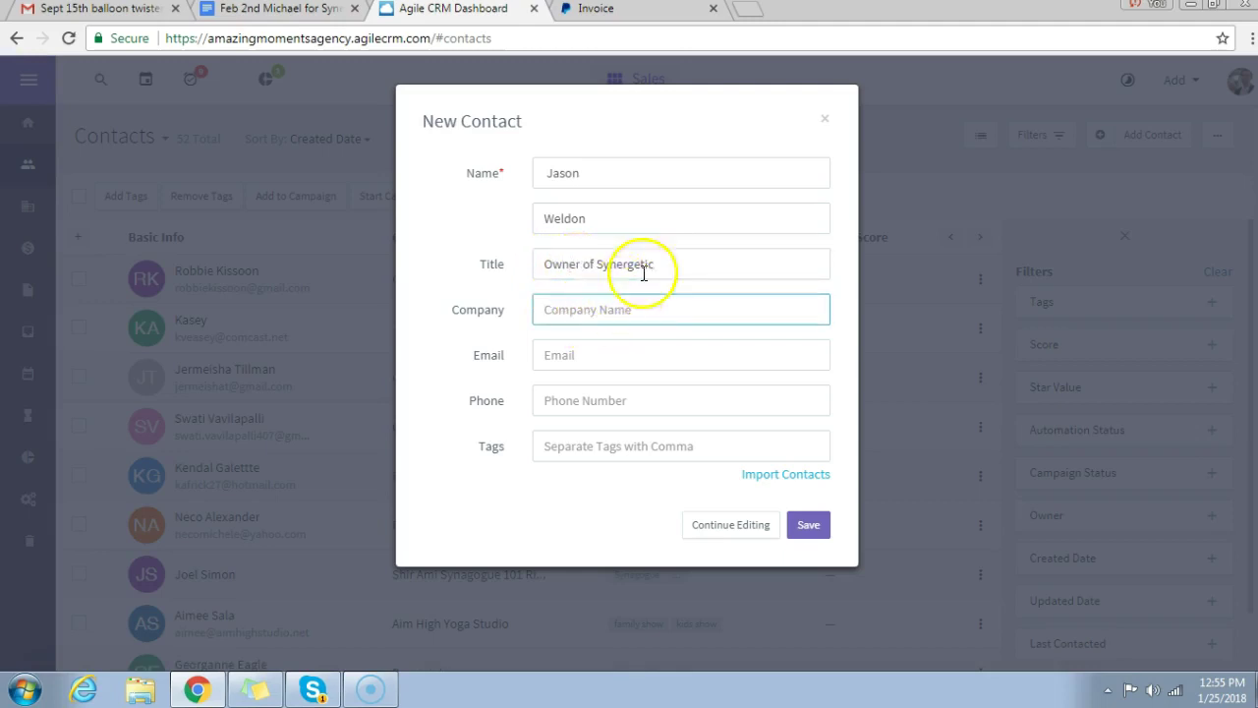
drag(655, 264, 596, 259)
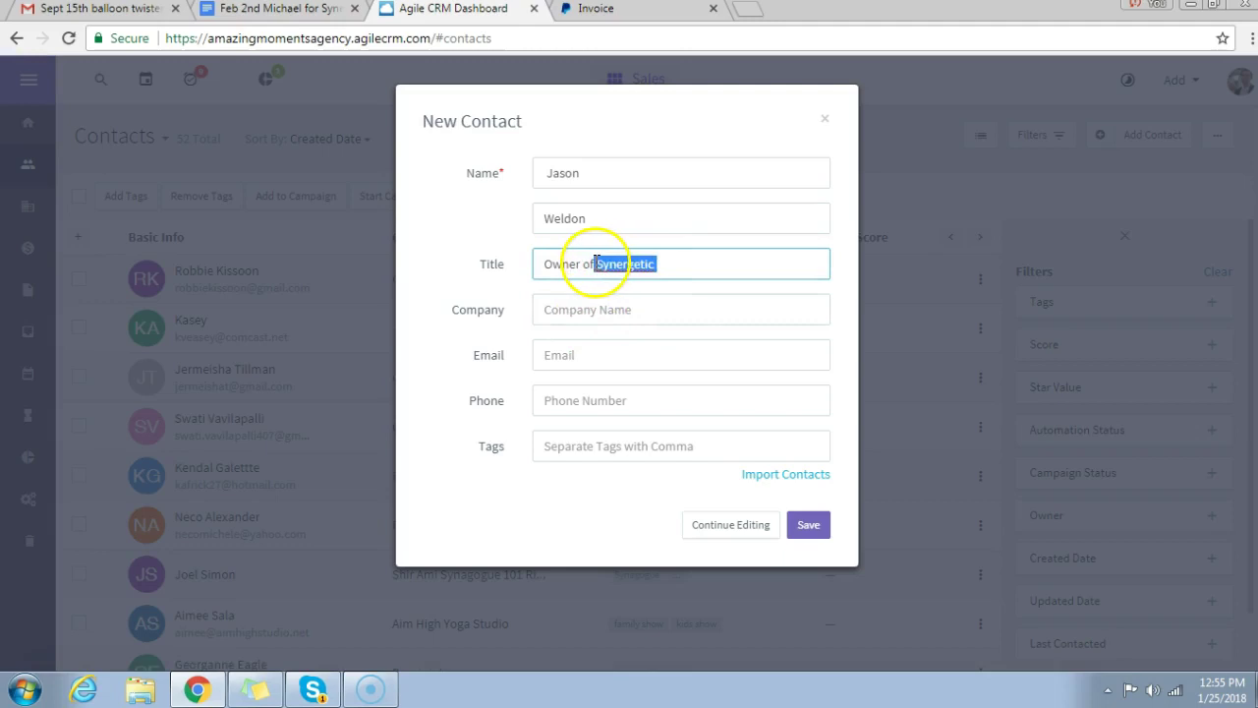
right_click(596, 259)
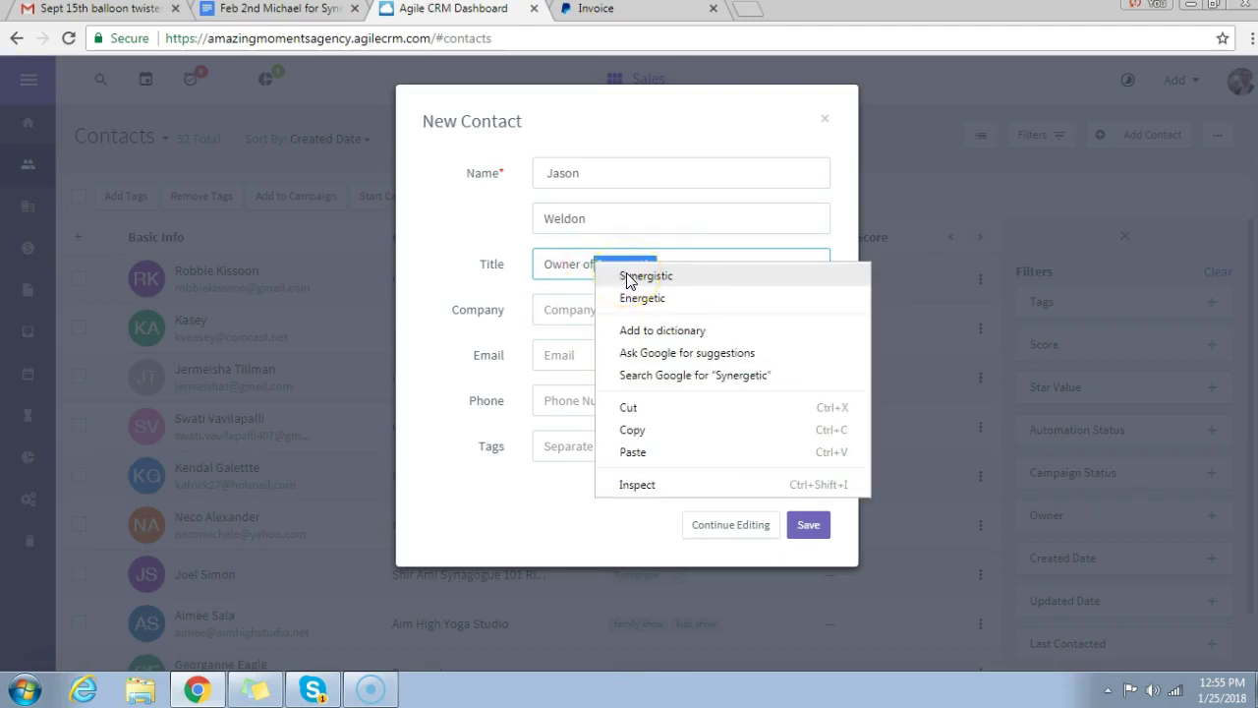
click(553, 309)
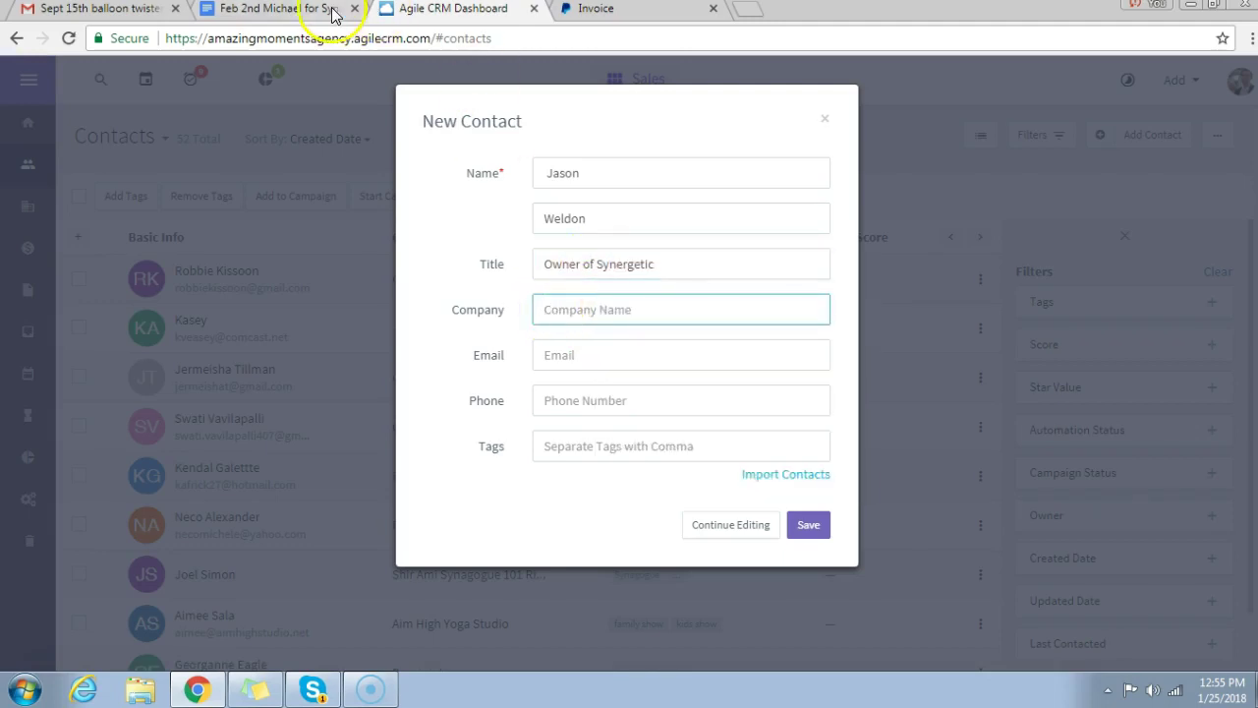
Copy the company name Synergetic from the Google Docs agreement into the Agile CRM contact's company, and shorten the title to "Owner"
click(333, 11)
click(458, 370)
drag(460, 355, 393, 355)
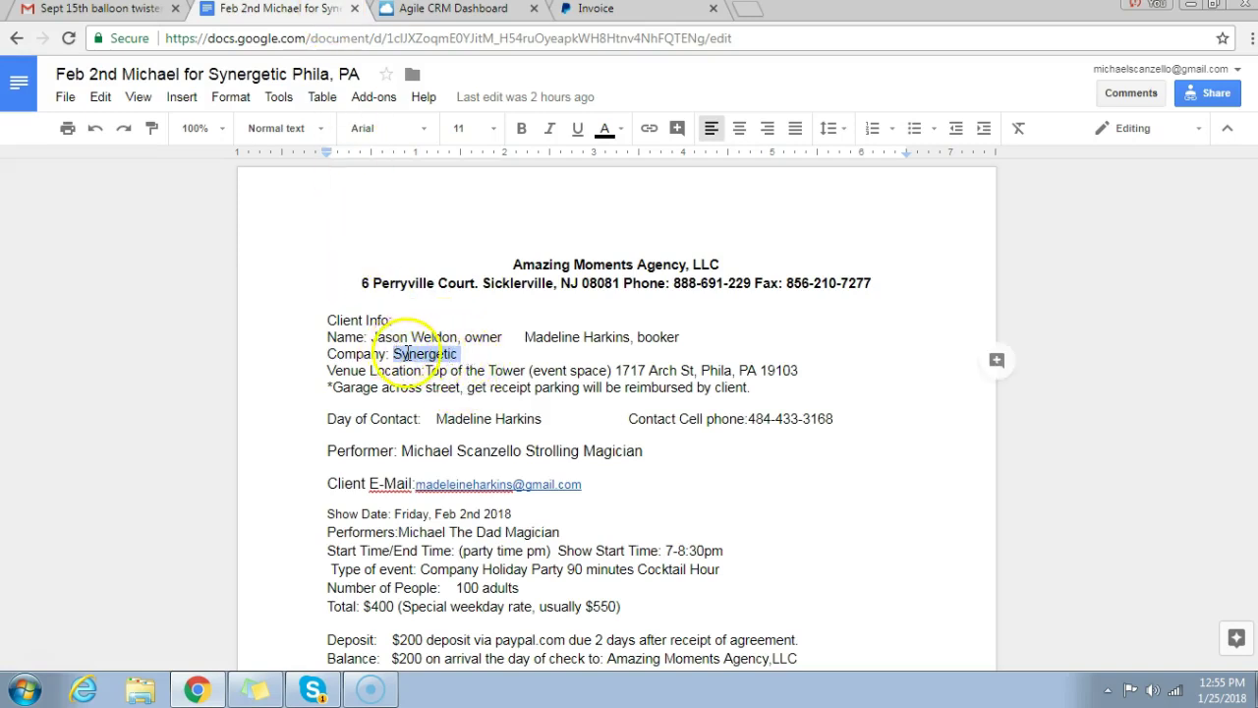
right_click(407, 354)
click(449, 311)
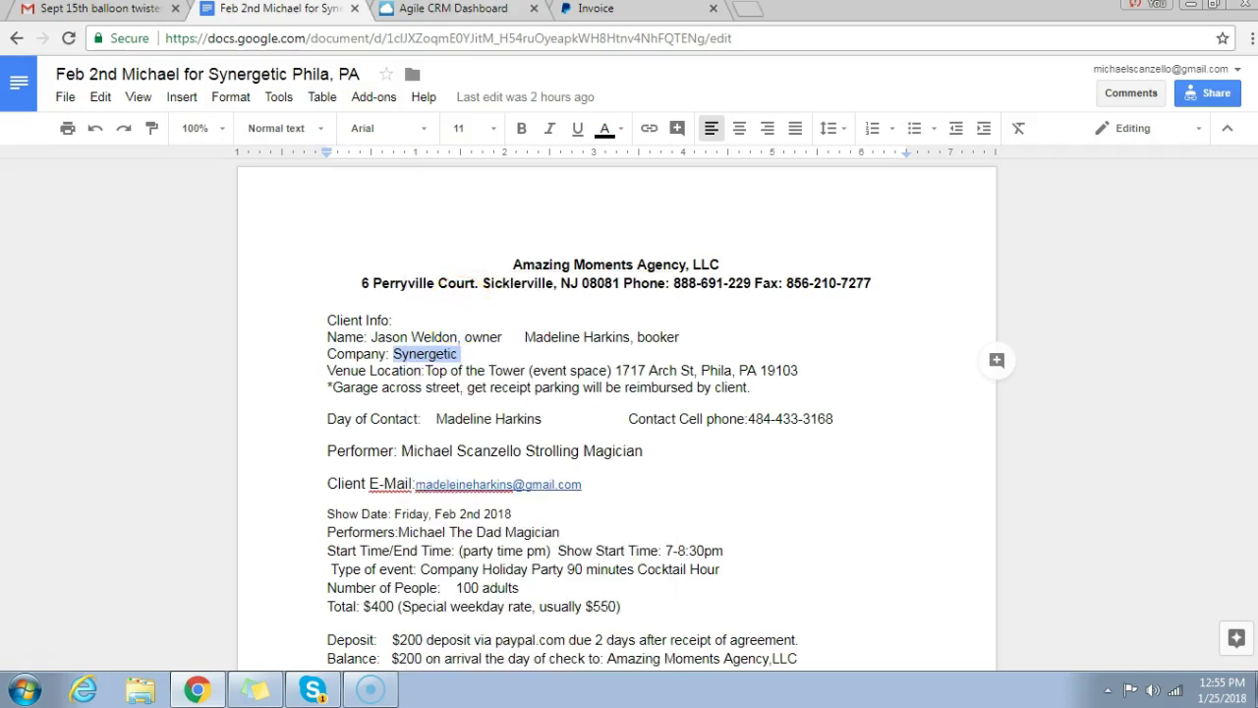
click(452, 9)
click(570, 307)
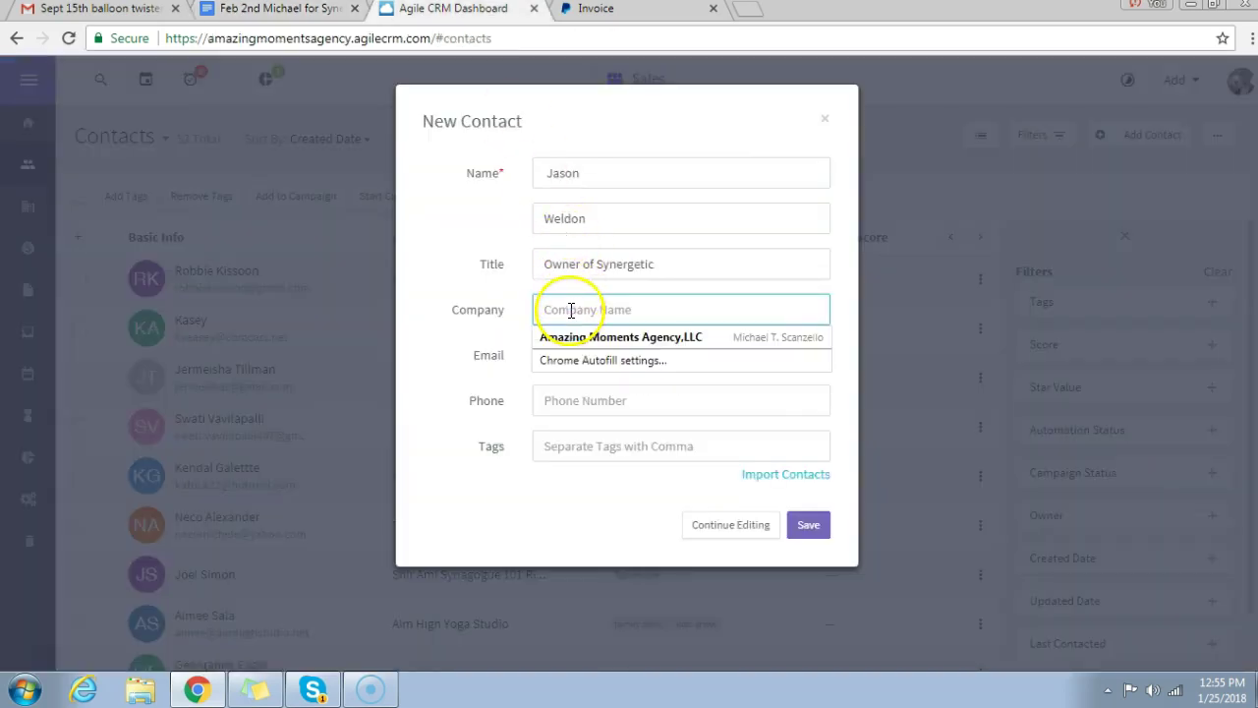
right_click(570, 313)
click(627, 423)
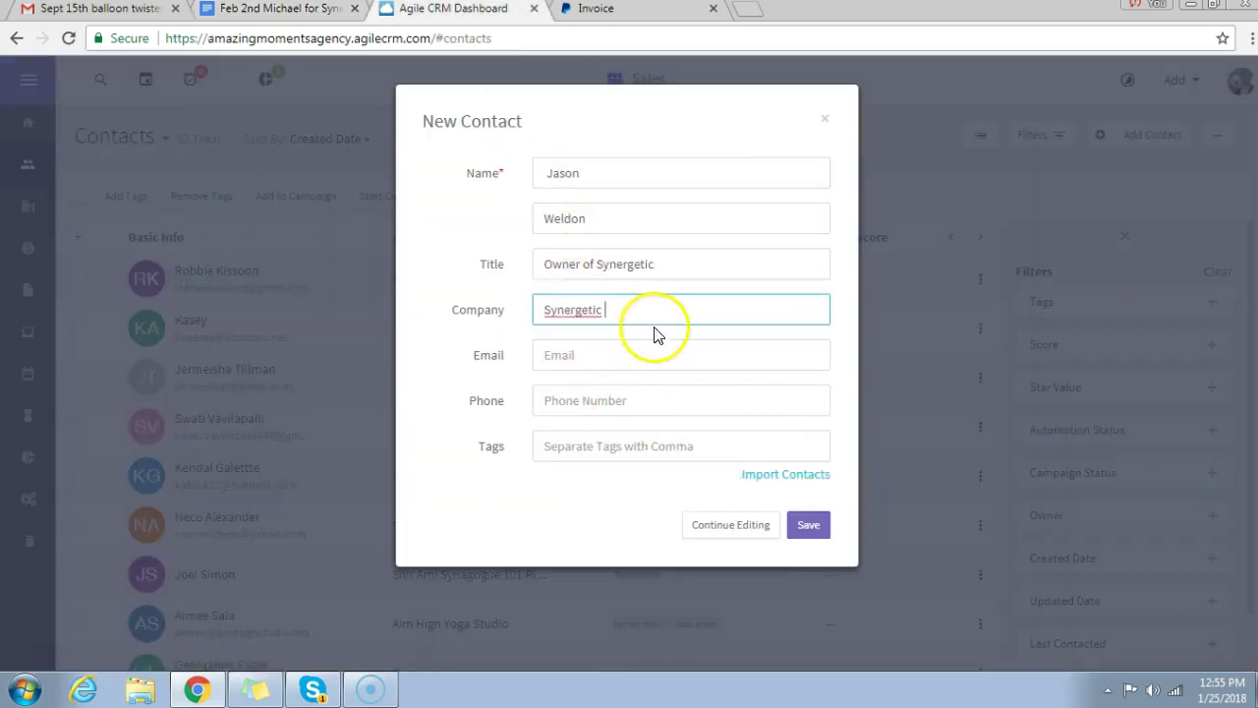
drag(662, 261, 585, 265)
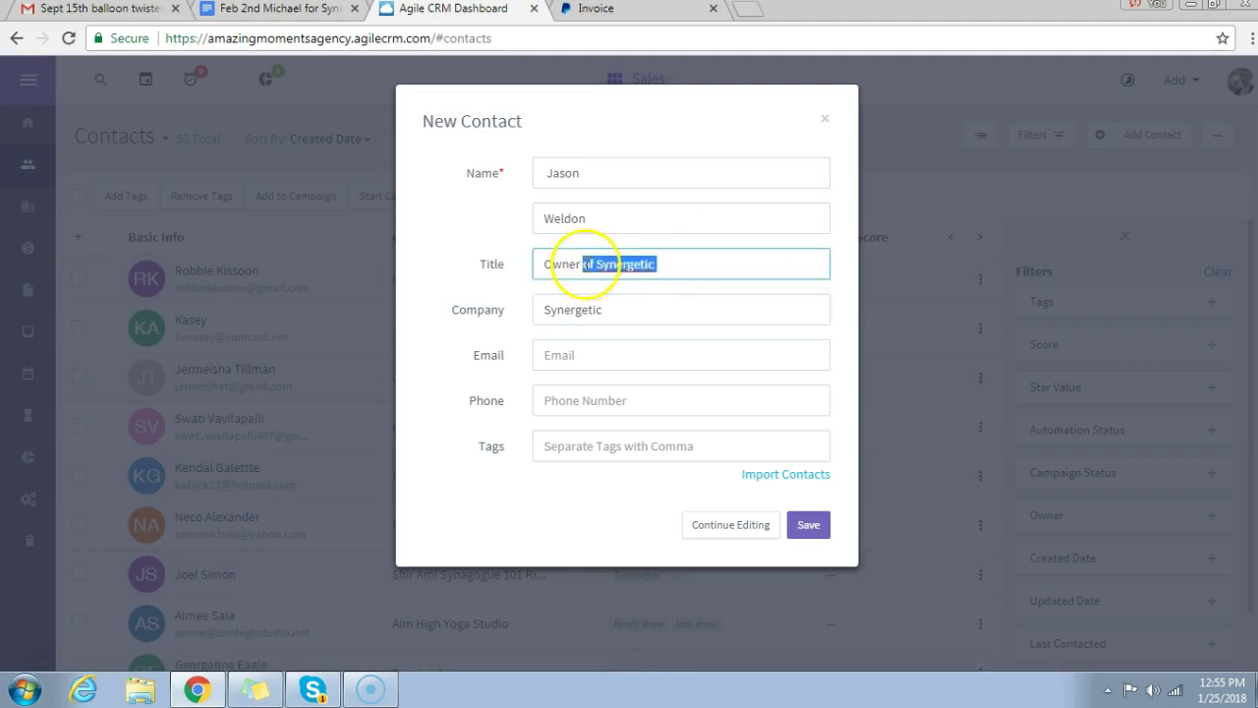
key(BackSpace)
Copy the client's e-mail address from the Google Docs agreement into the e-mail field of the Agile CRM contact
click(582, 358)
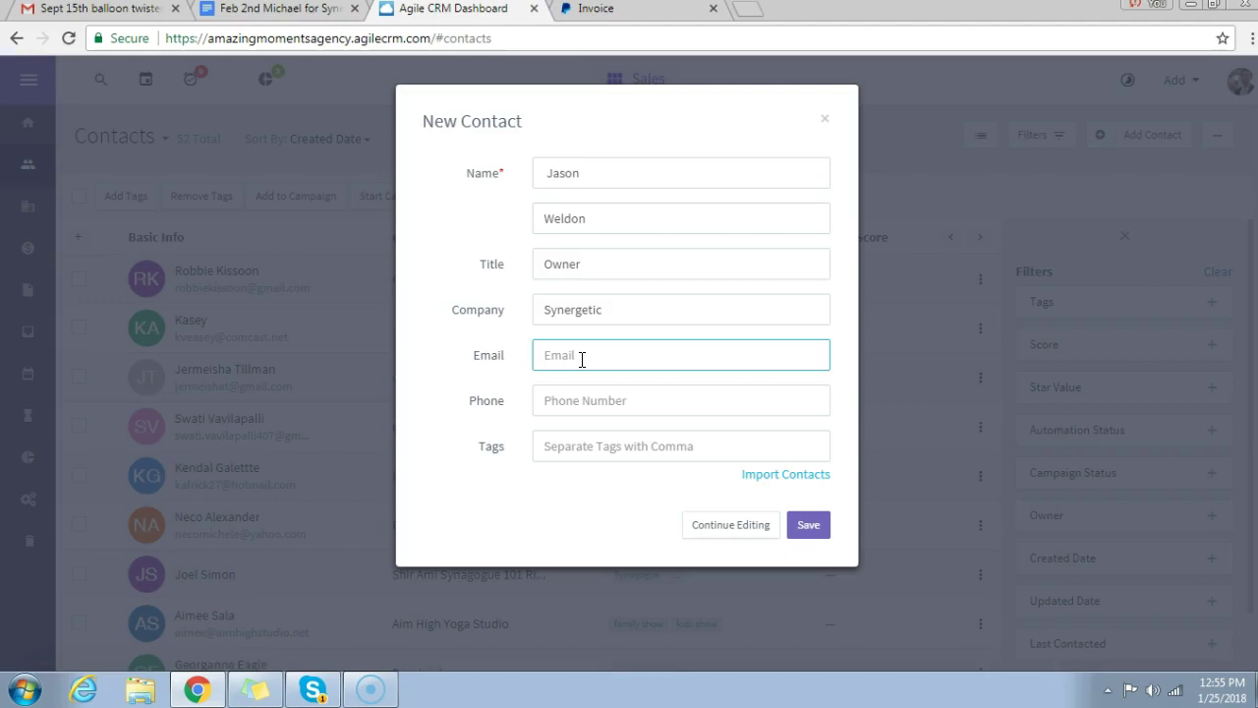
click(313, 10)
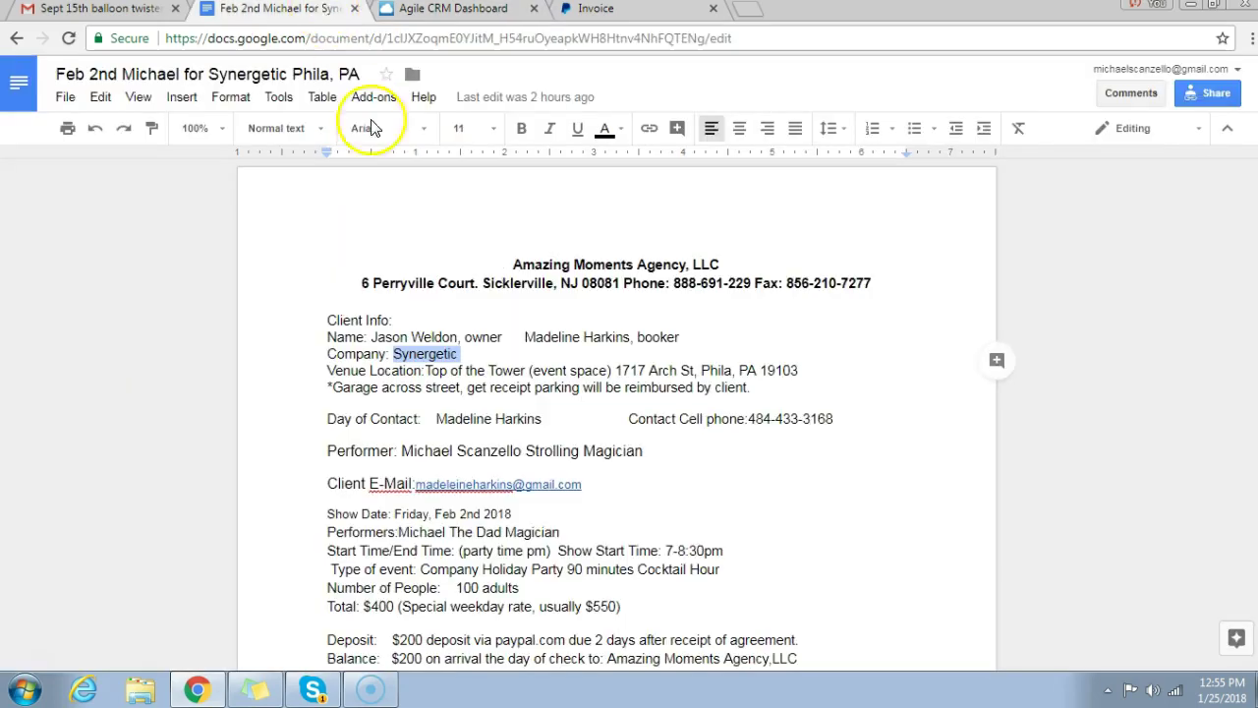
click(543, 482)
drag(584, 489, 417, 481)
right_click(442, 486)
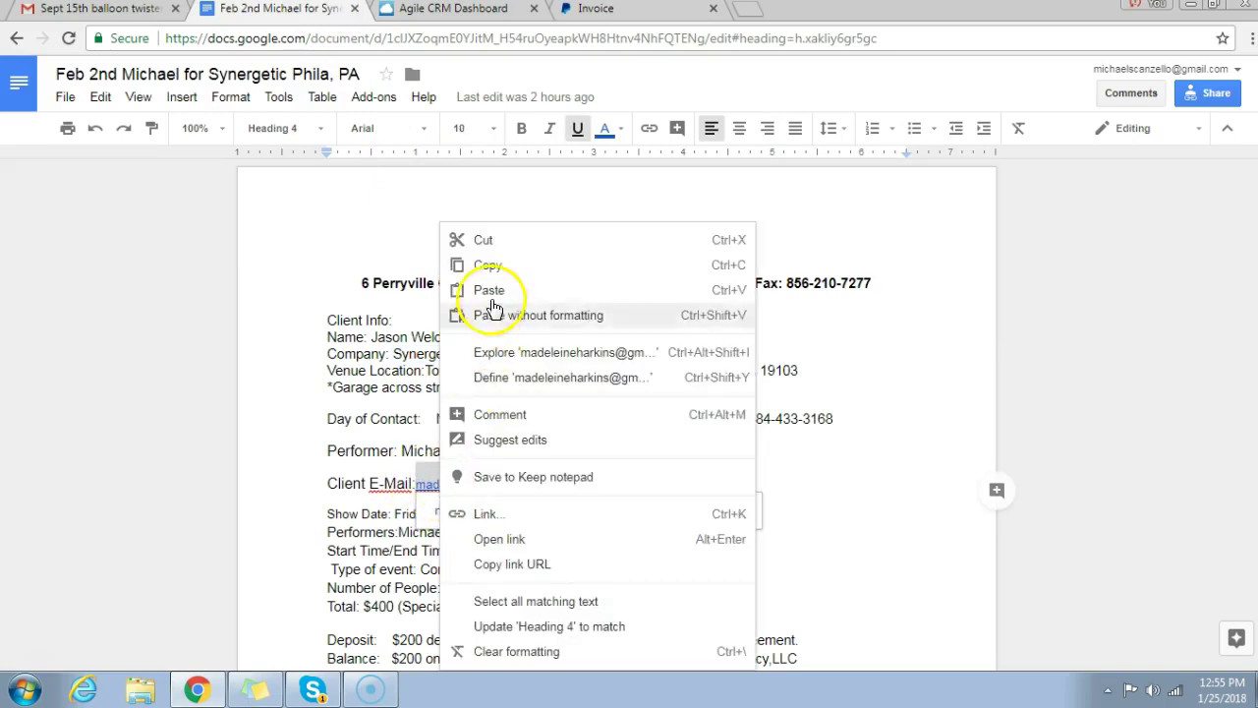
click(505, 267)
drag(480, 12, 554, 304)
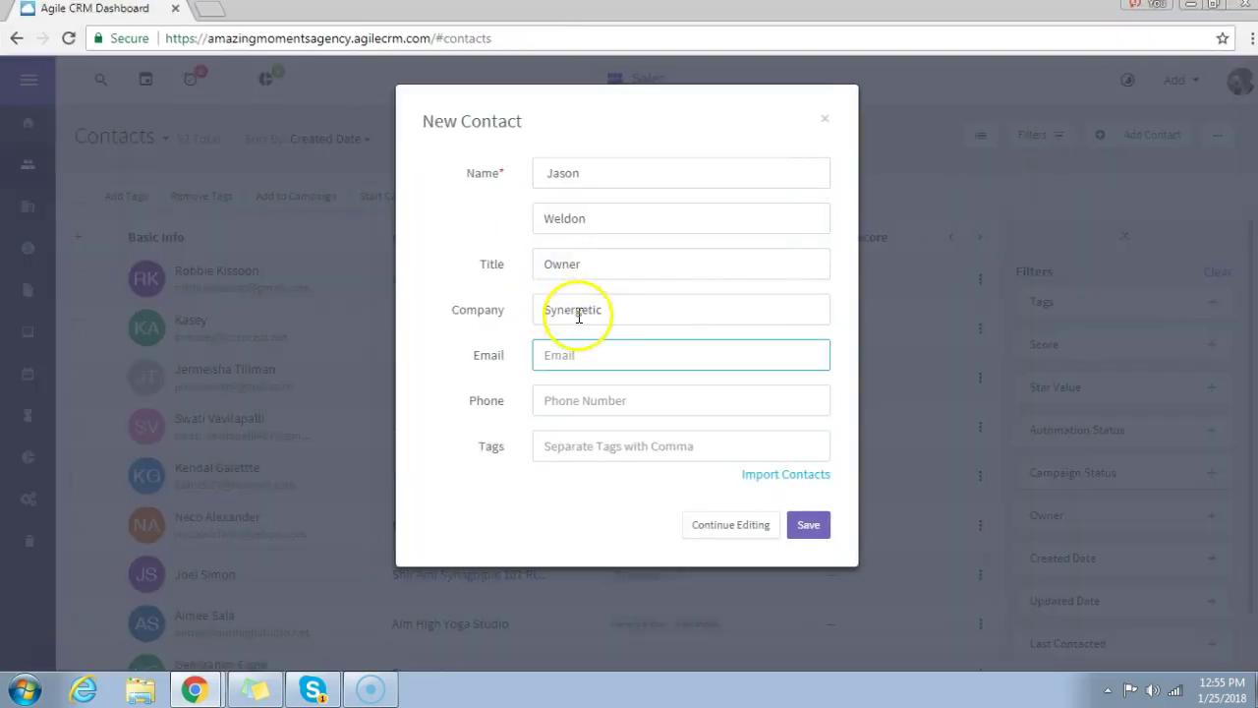
right_click(577, 355)
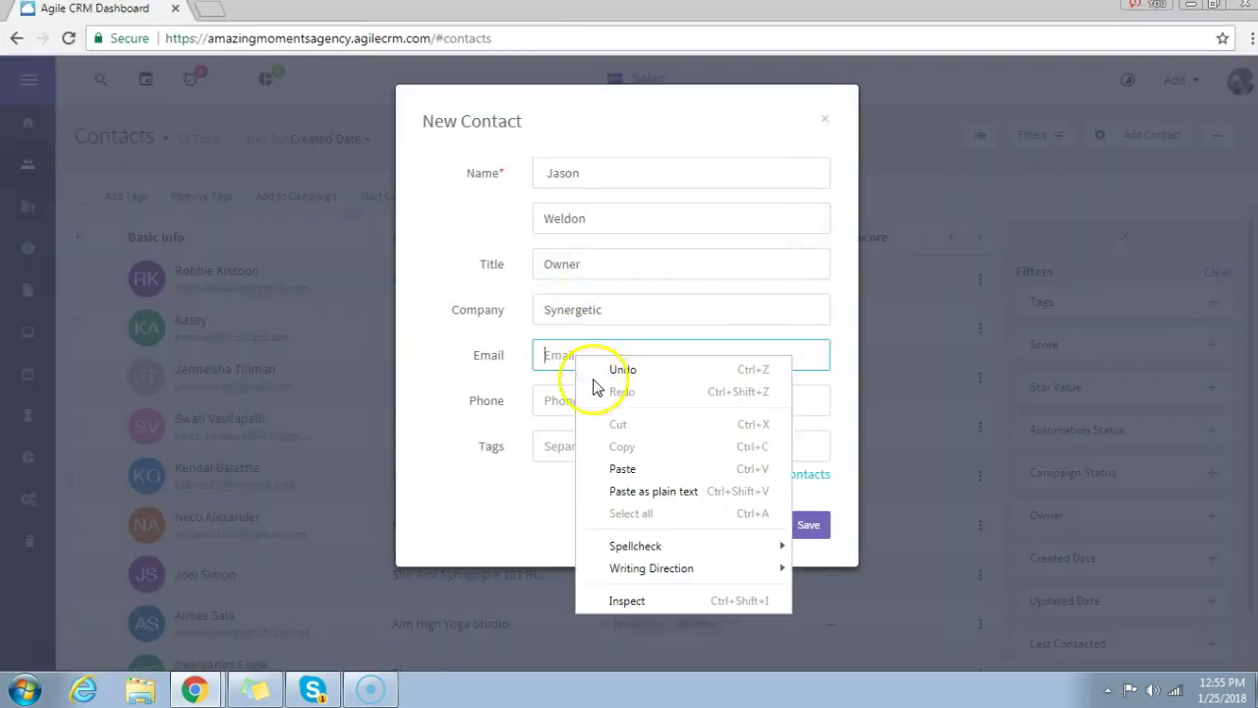
click(623, 466)
Switch to the Google Docs agreement and copy the day-of contact's cell phone number
click(597, 402)
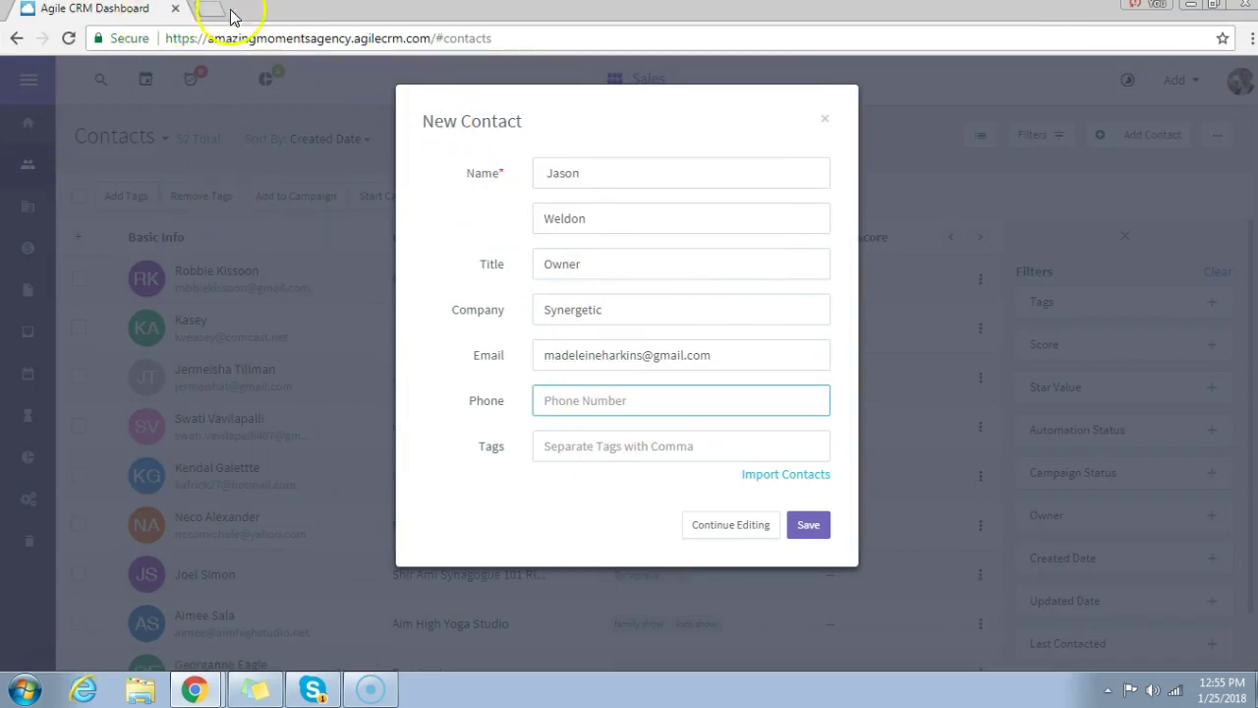
click(194, 689)
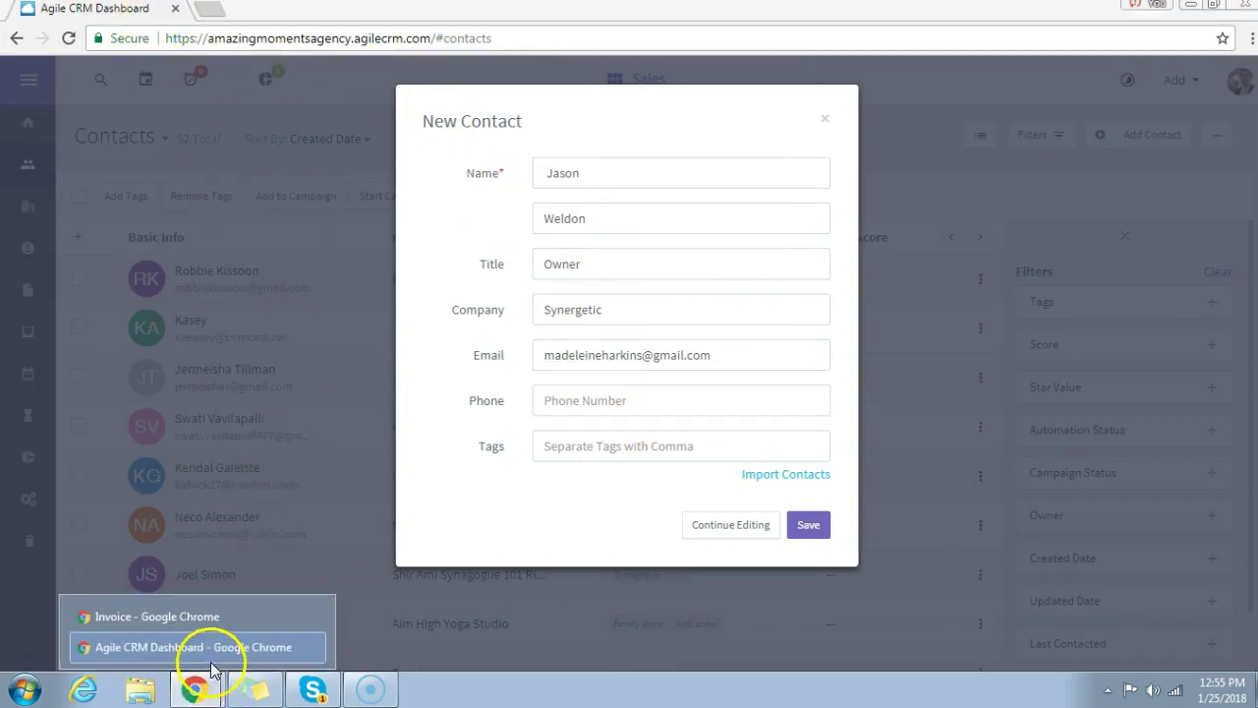
click(157, 617)
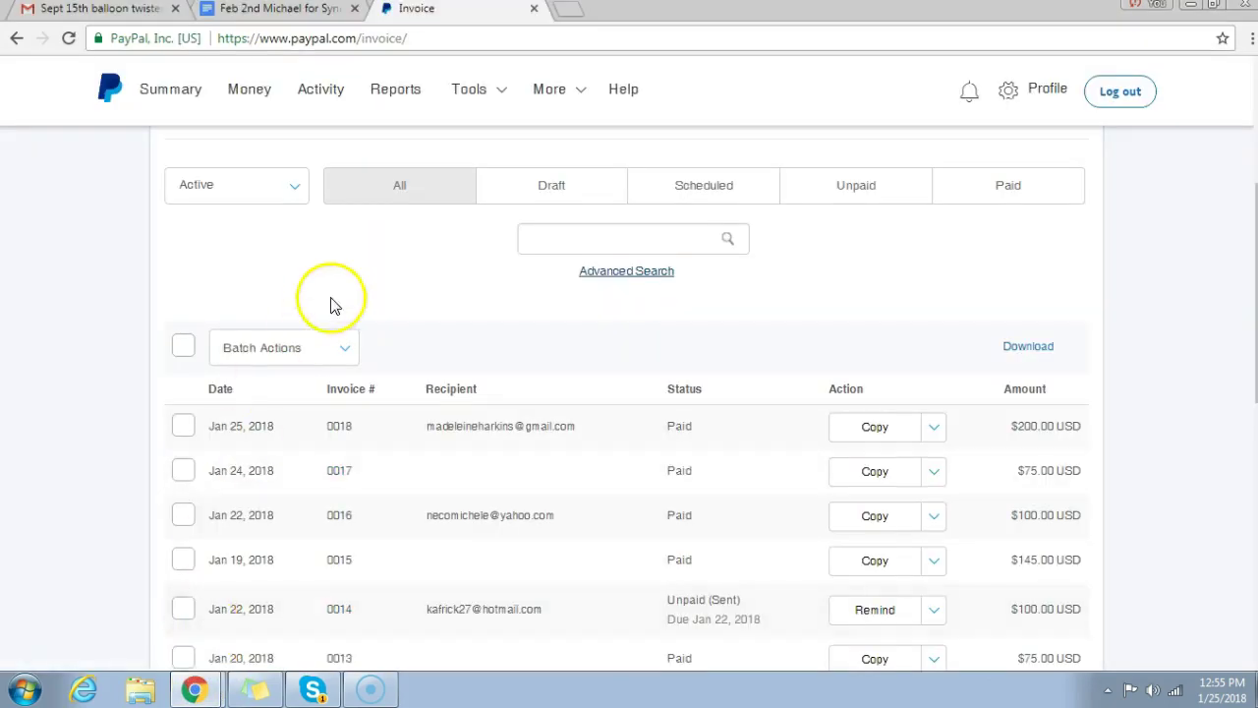
click(300, 12)
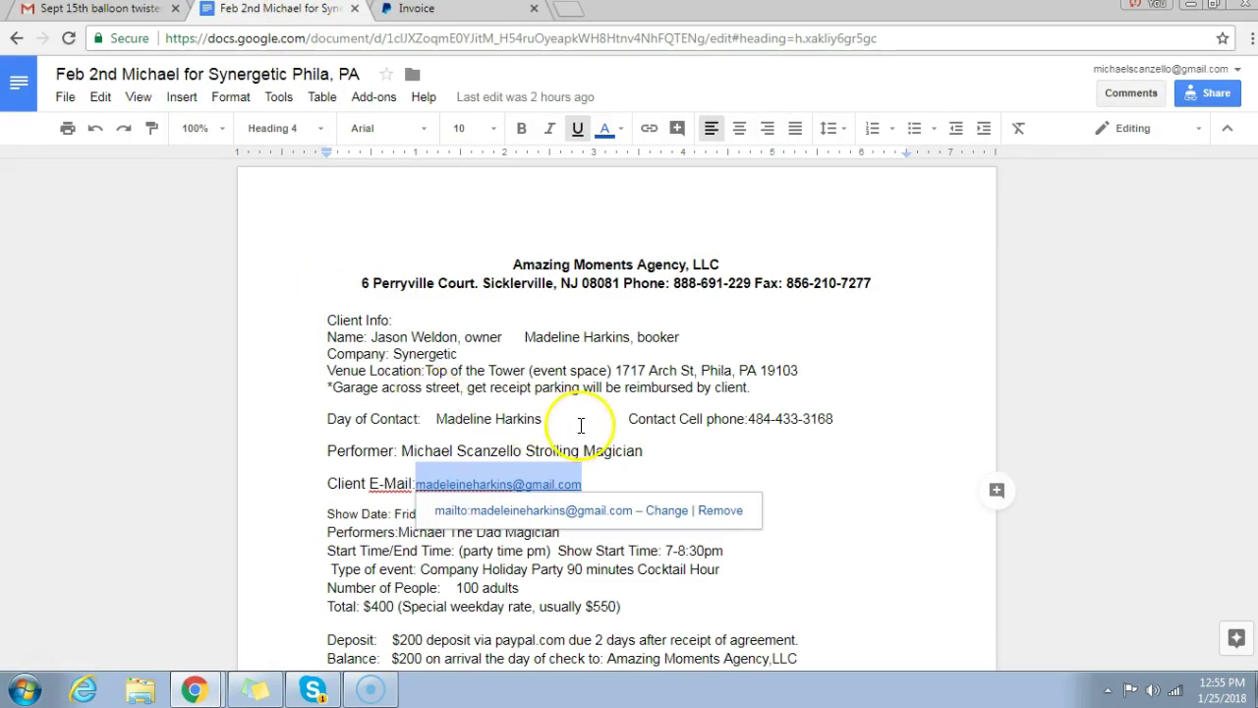
click(640, 445)
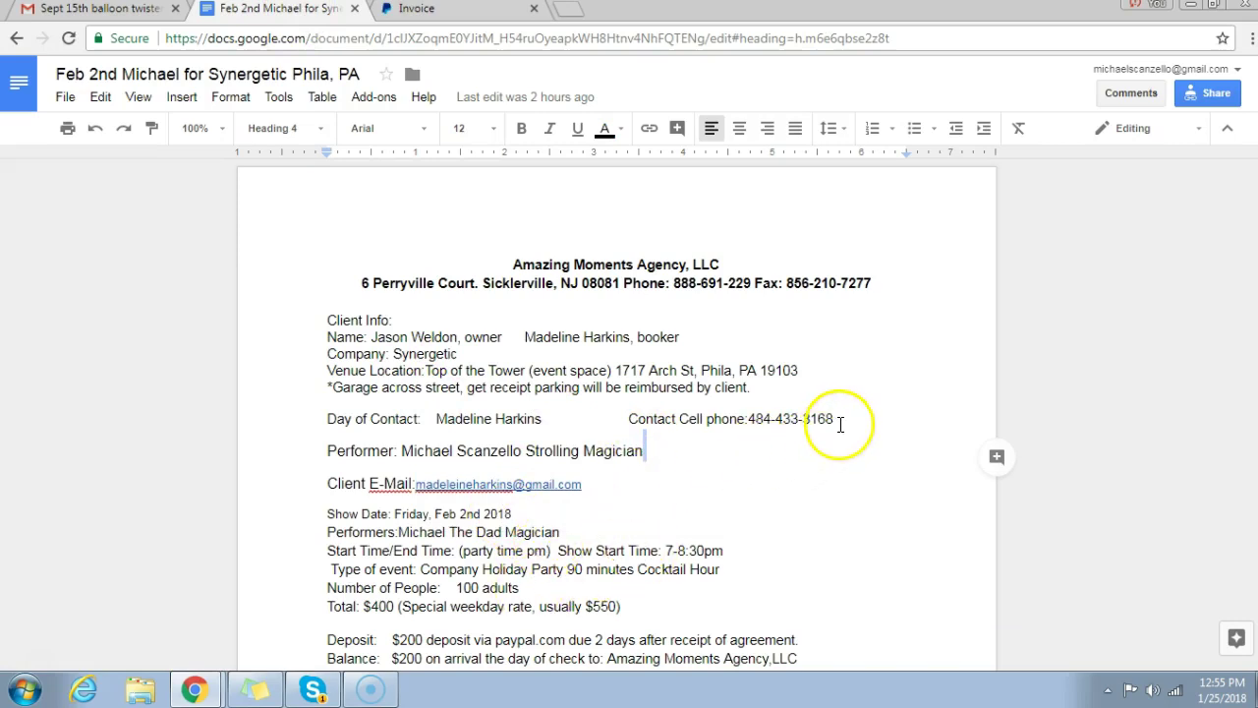
drag(838, 417, 775, 420)
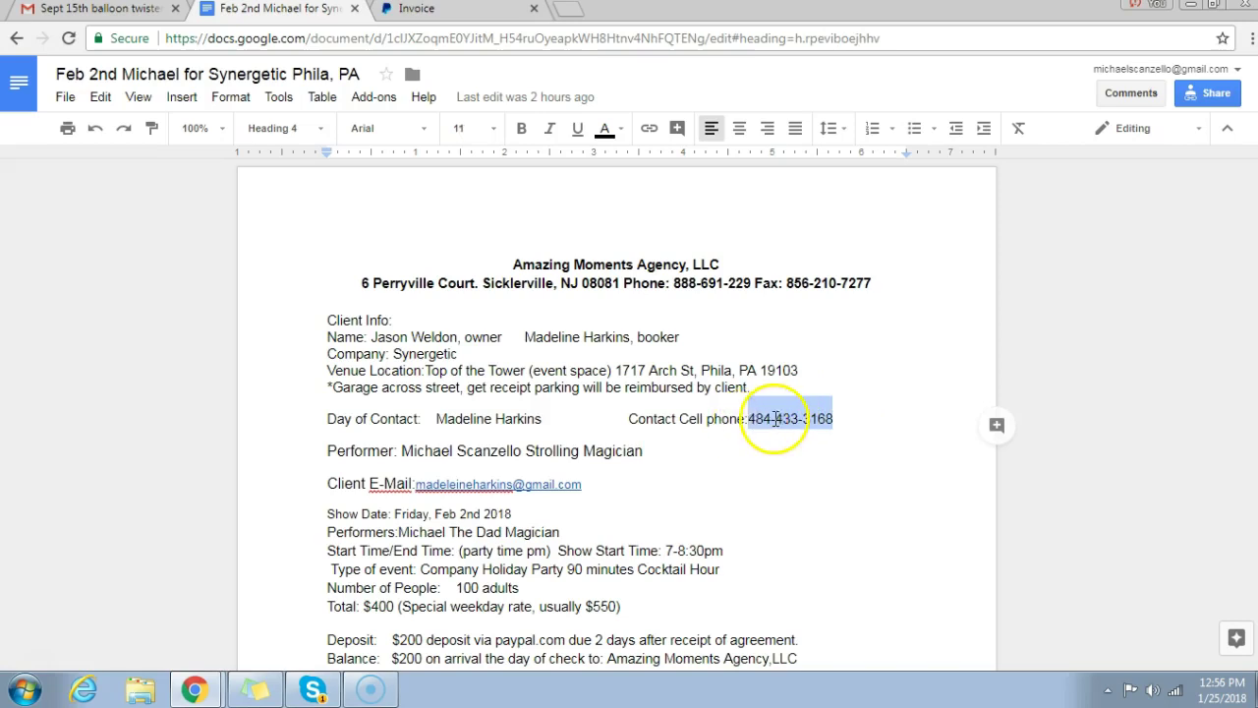
right_click(777, 419)
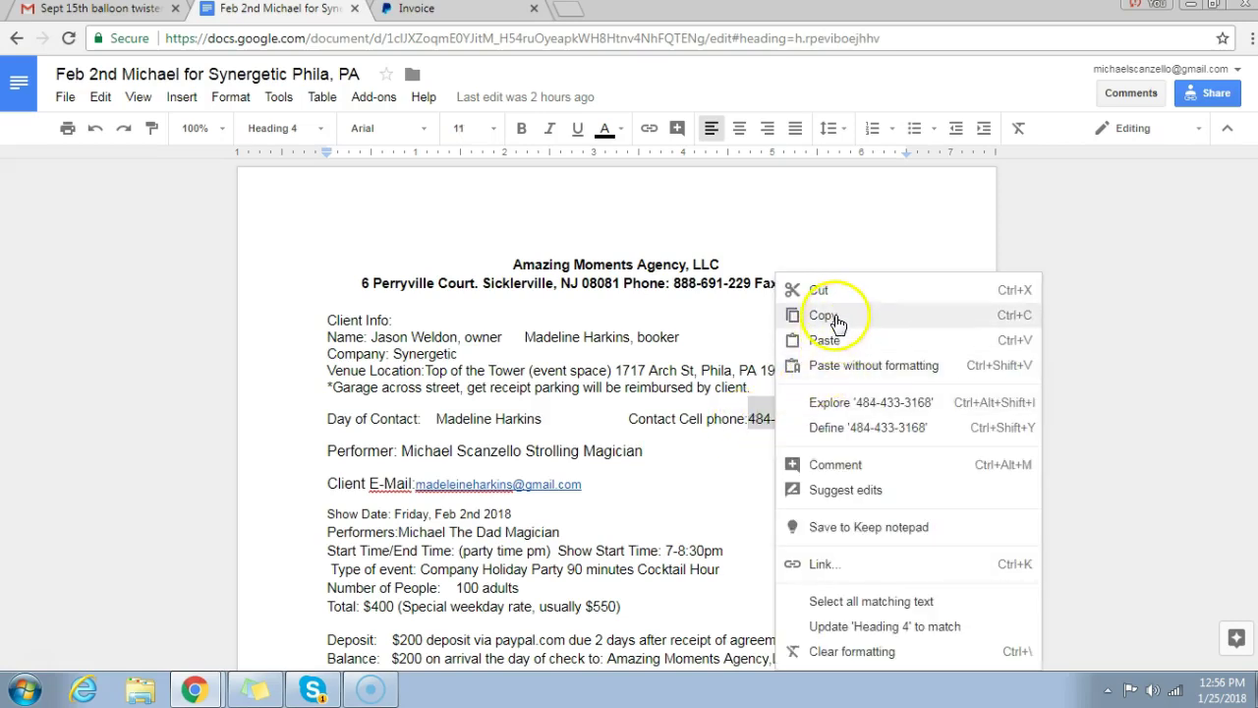
click(832, 237)
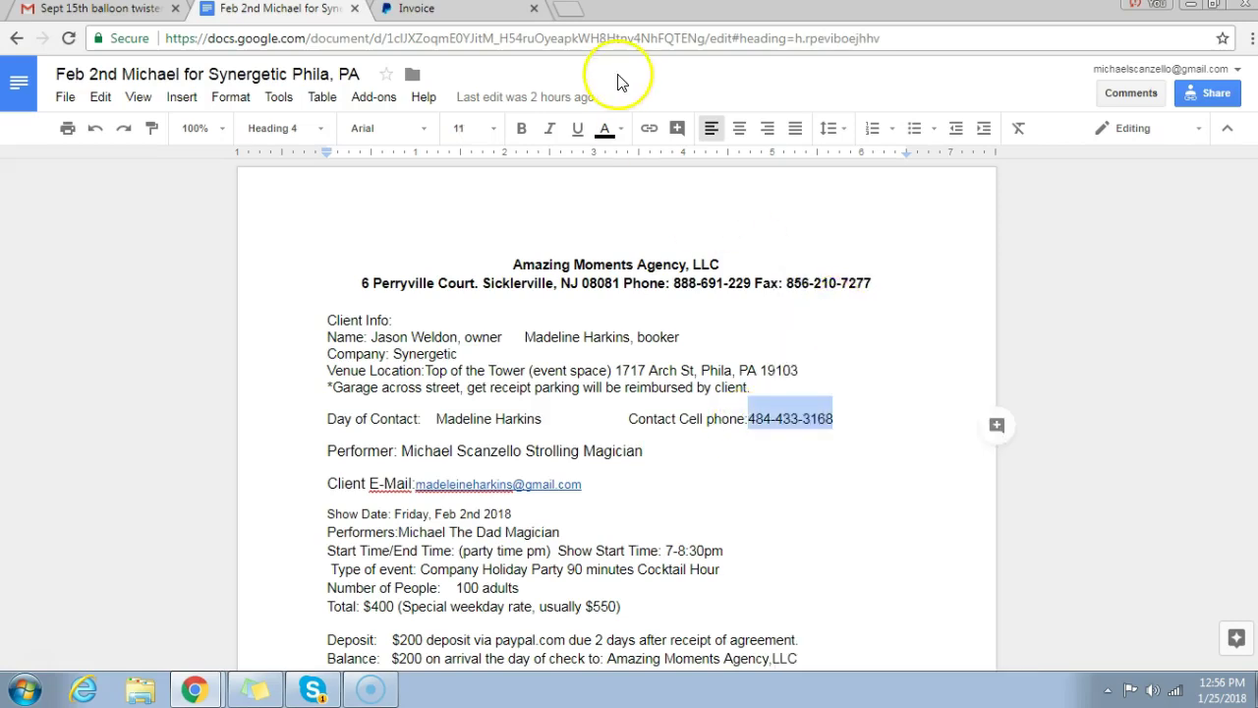
Return to the Agile CRM contact and paste the copied number as its phone, adding the words "girlfriend cell phone" after it
click(197, 691)
right_click(201, 692)
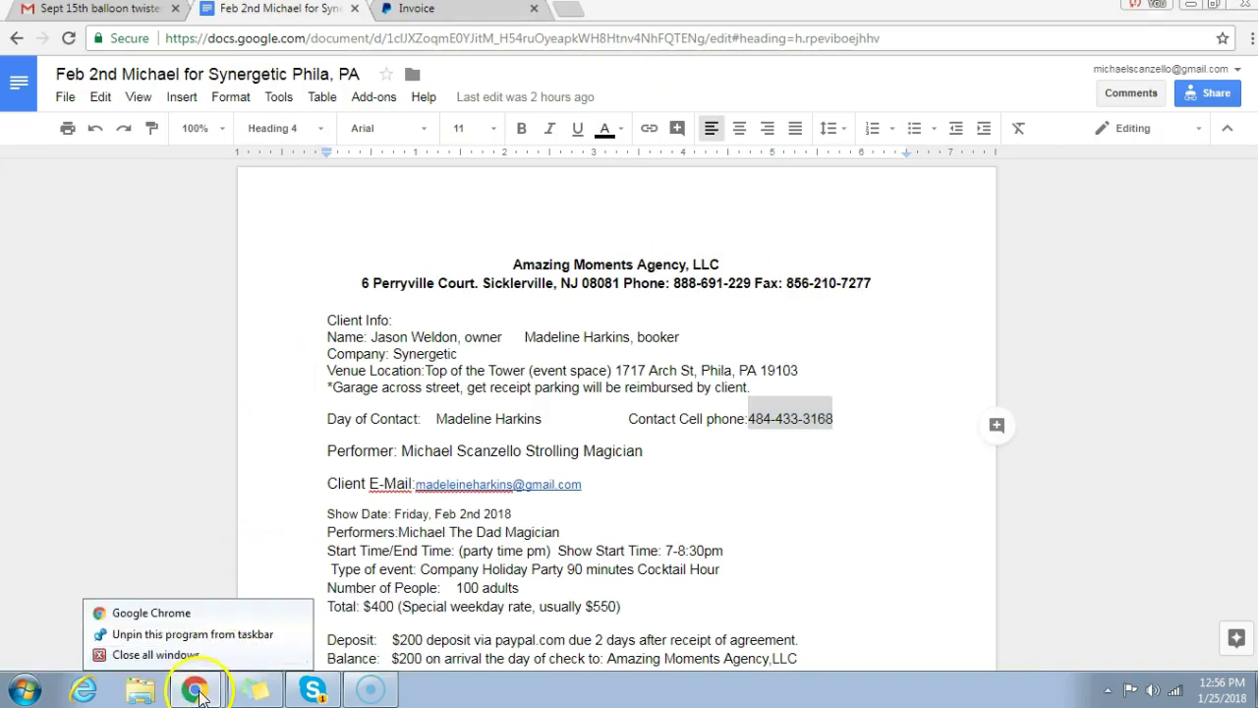
click(198, 691)
click(196, 691)
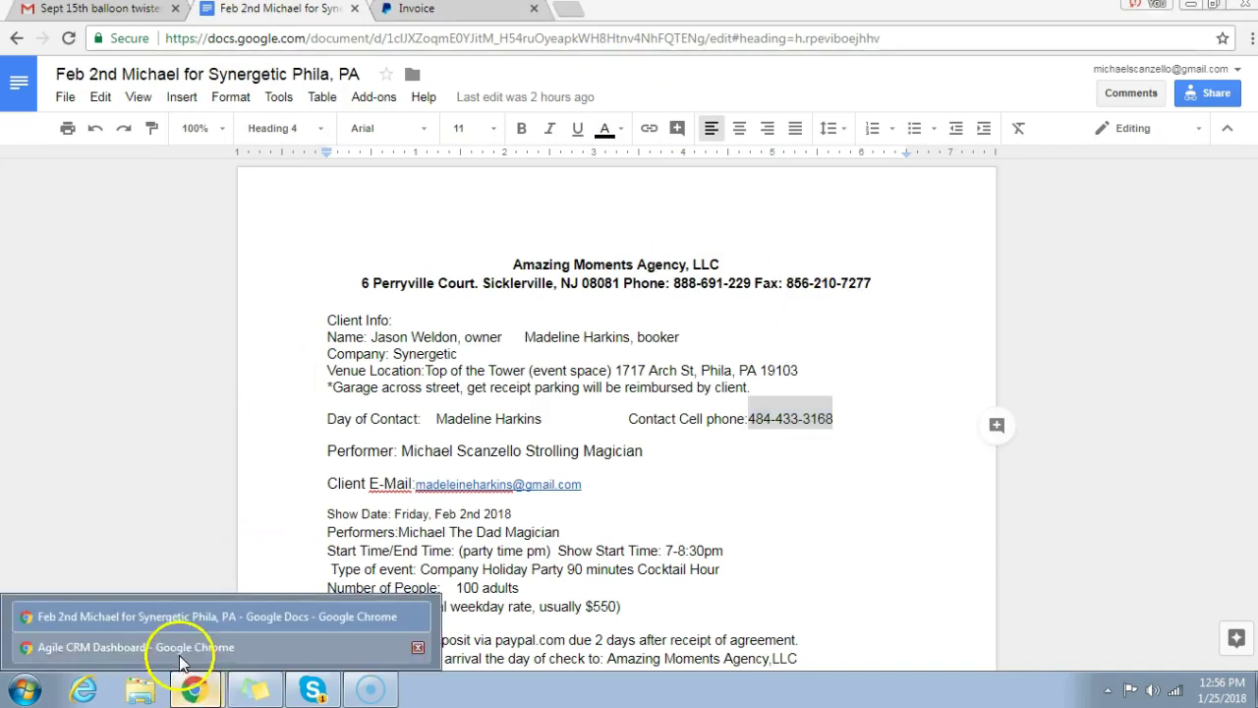
click(180, 653)
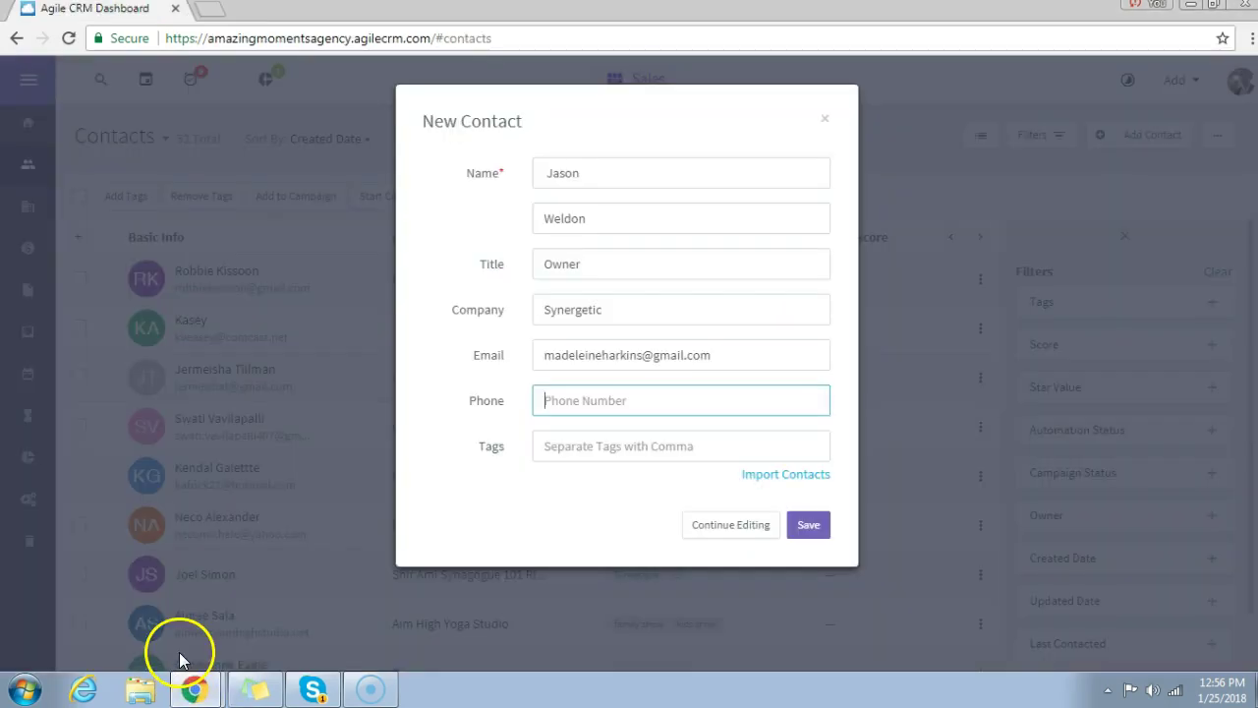
right_click(562, 402)
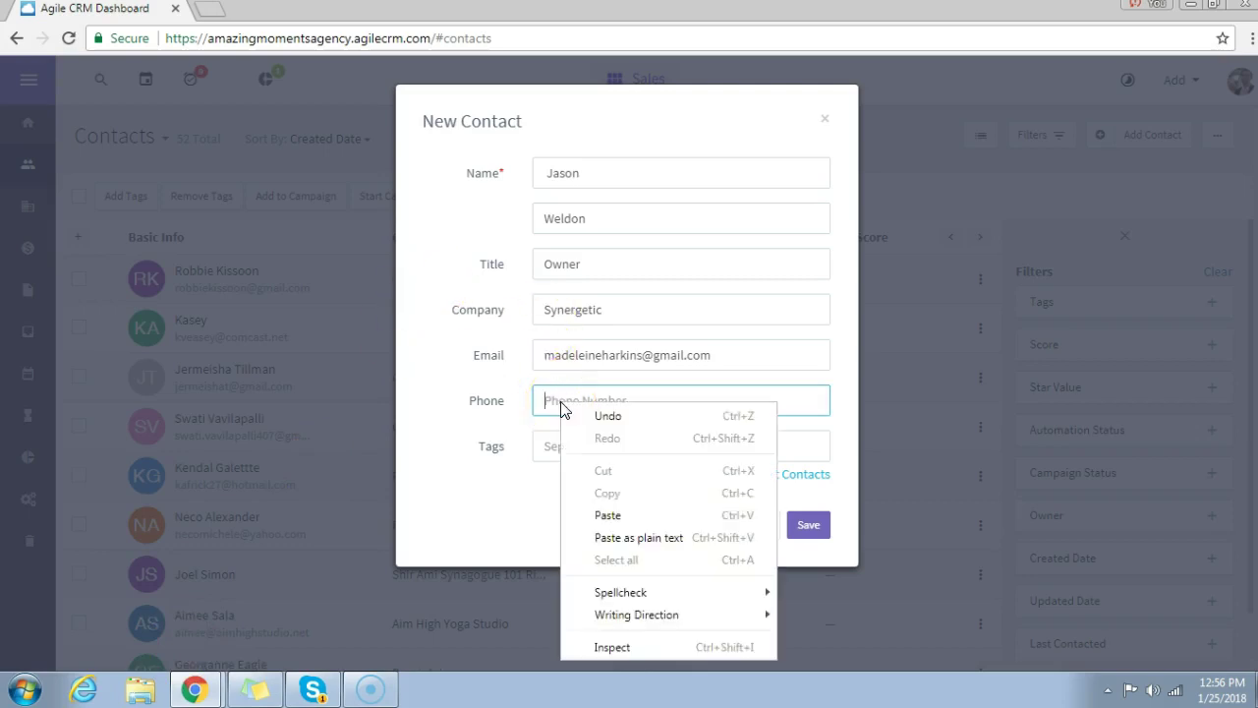
click(602, 514)
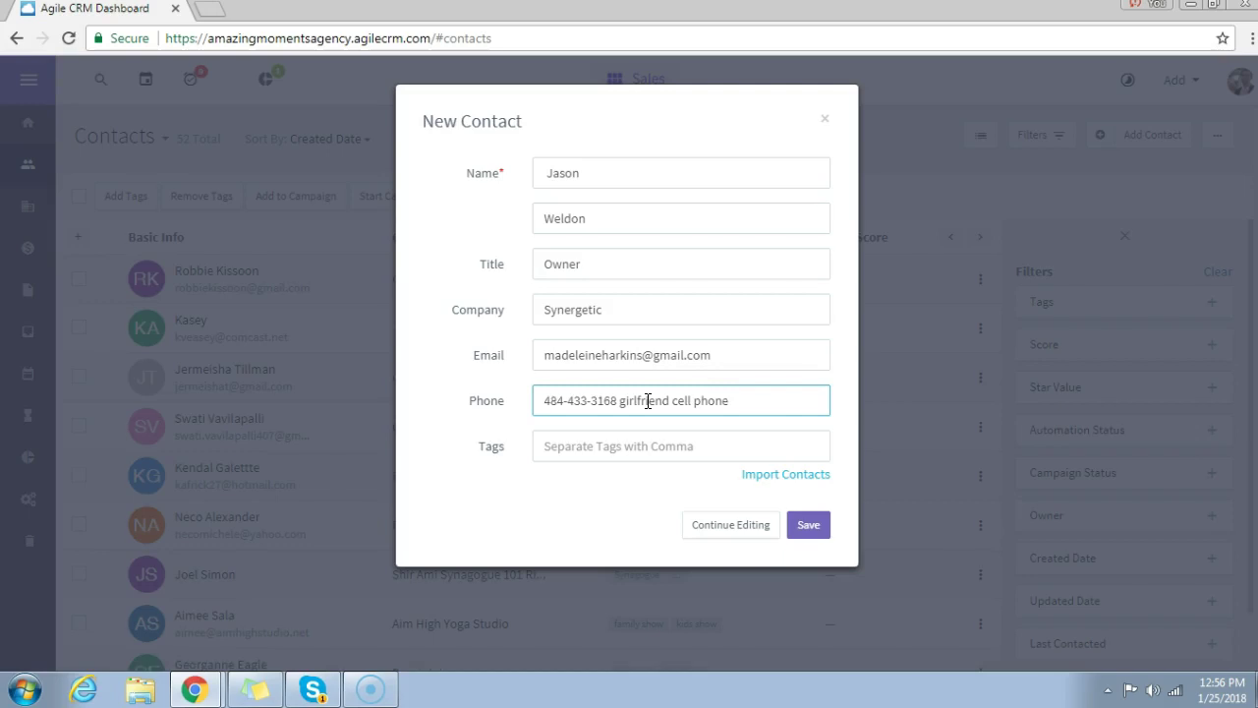
Tag the new contact with "strolling magic" and save it
click(628, 450)
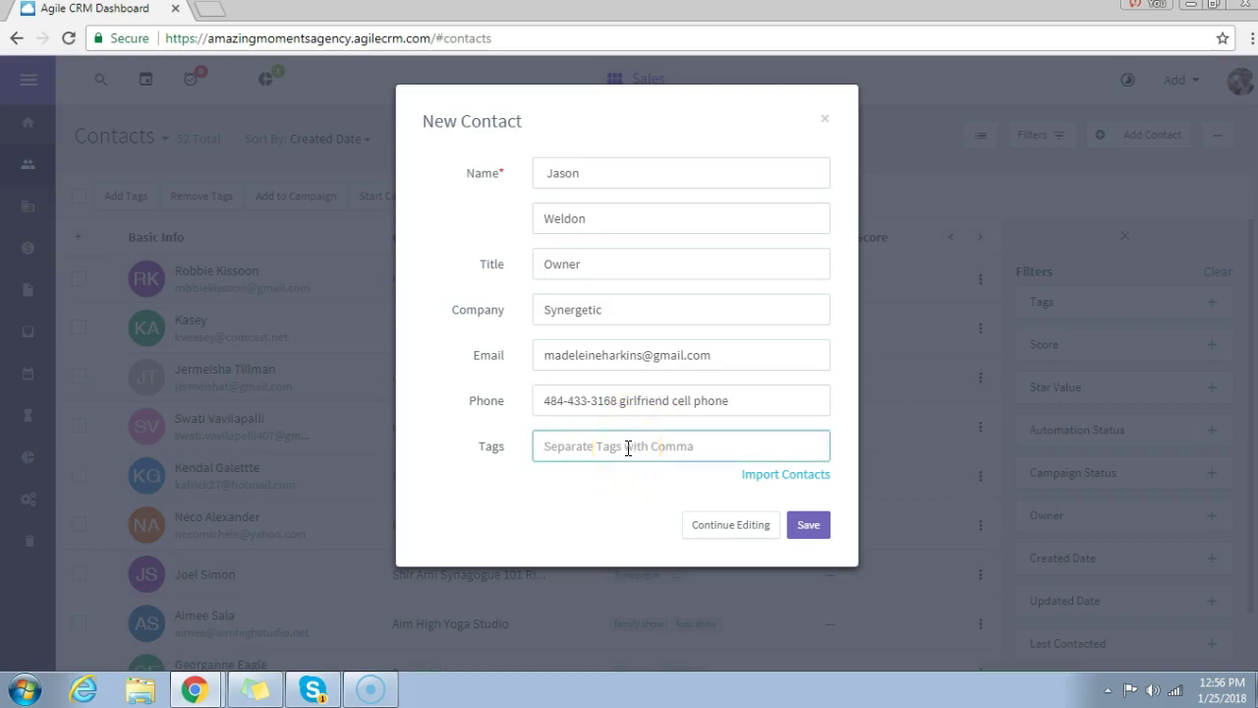
text(strolling magic)
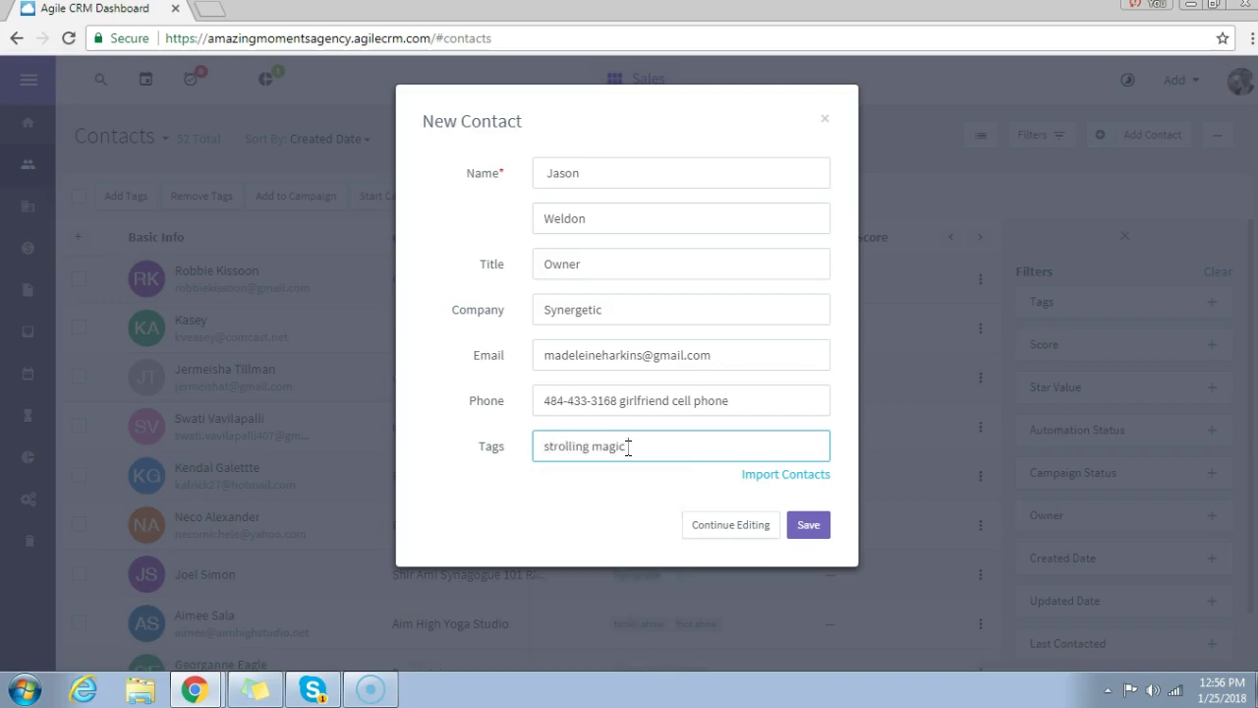
click(807, 529)
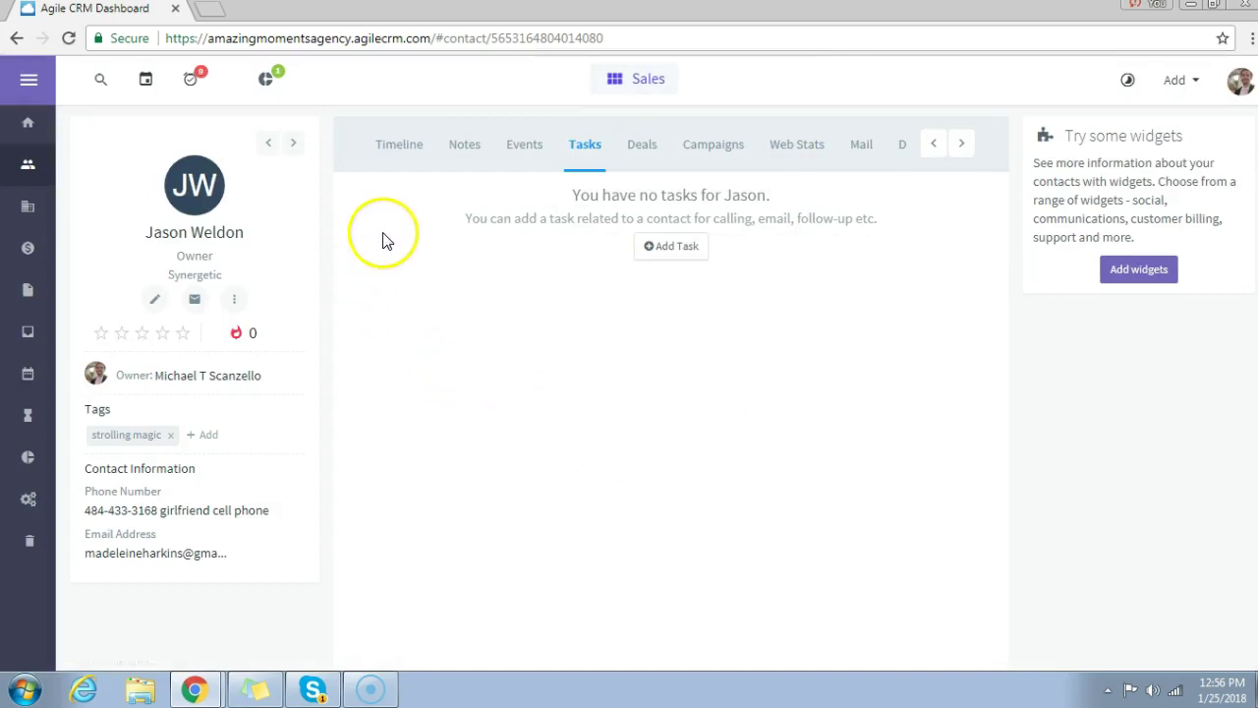
Add a note to the contact with subject "sent terms" and text "1/25 sent terms to agree, sent paypal for deposit", and save it
click(473, 152)
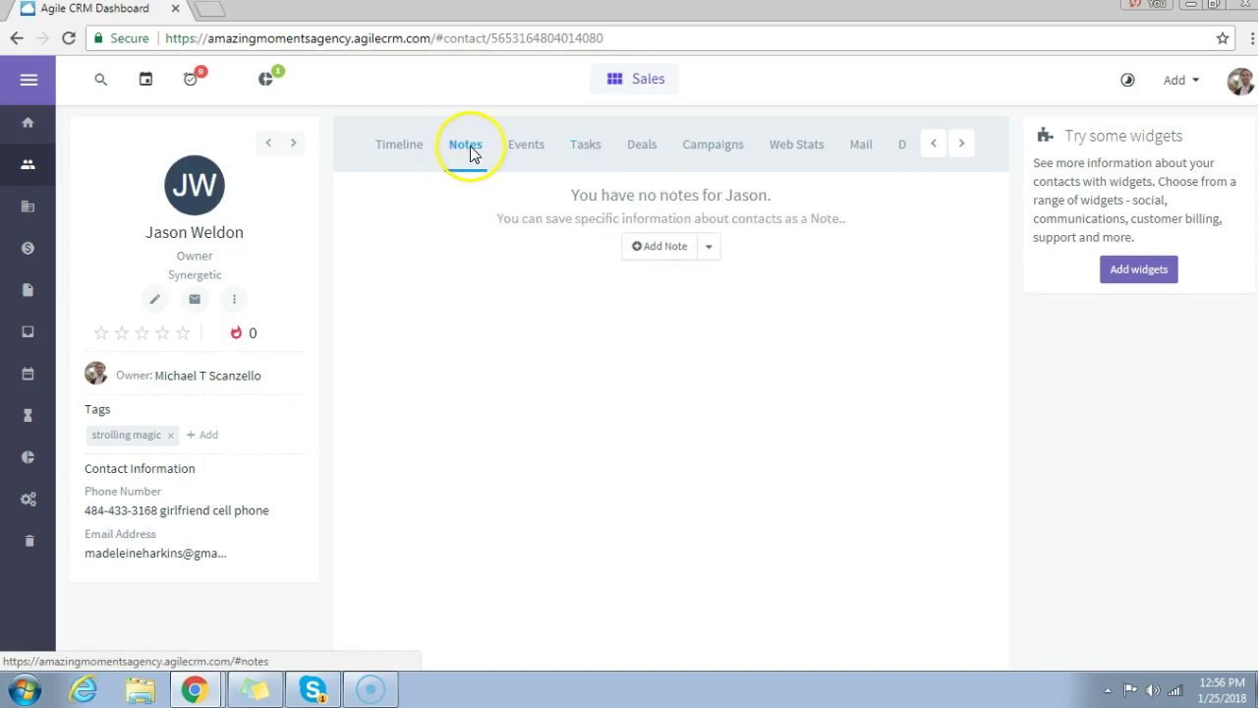
click(665, 247)
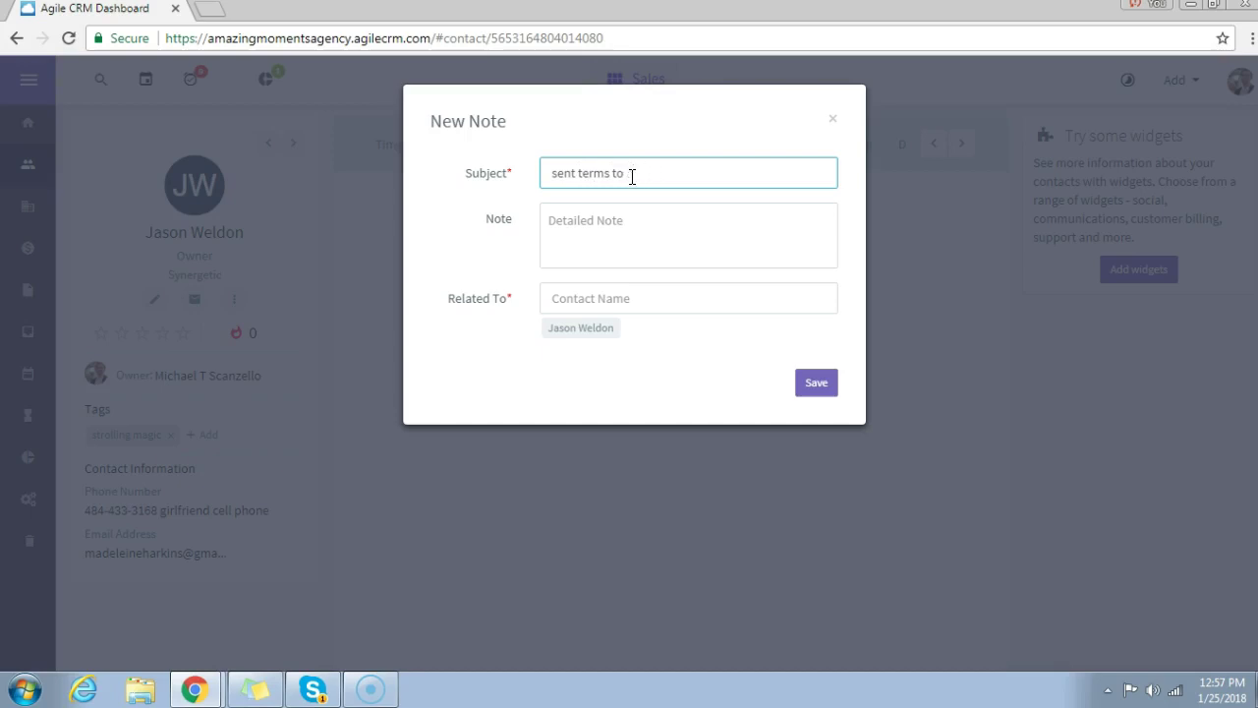
click(584, 222)
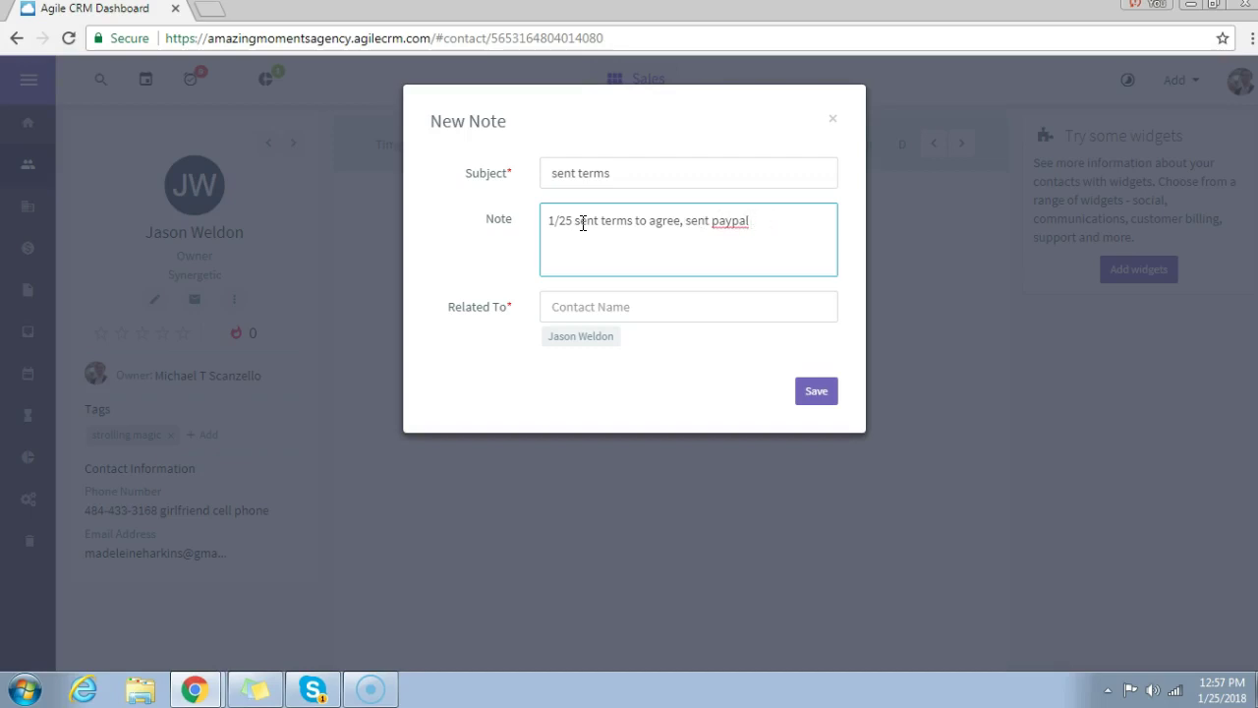
text(eposit)
click(815, 394)
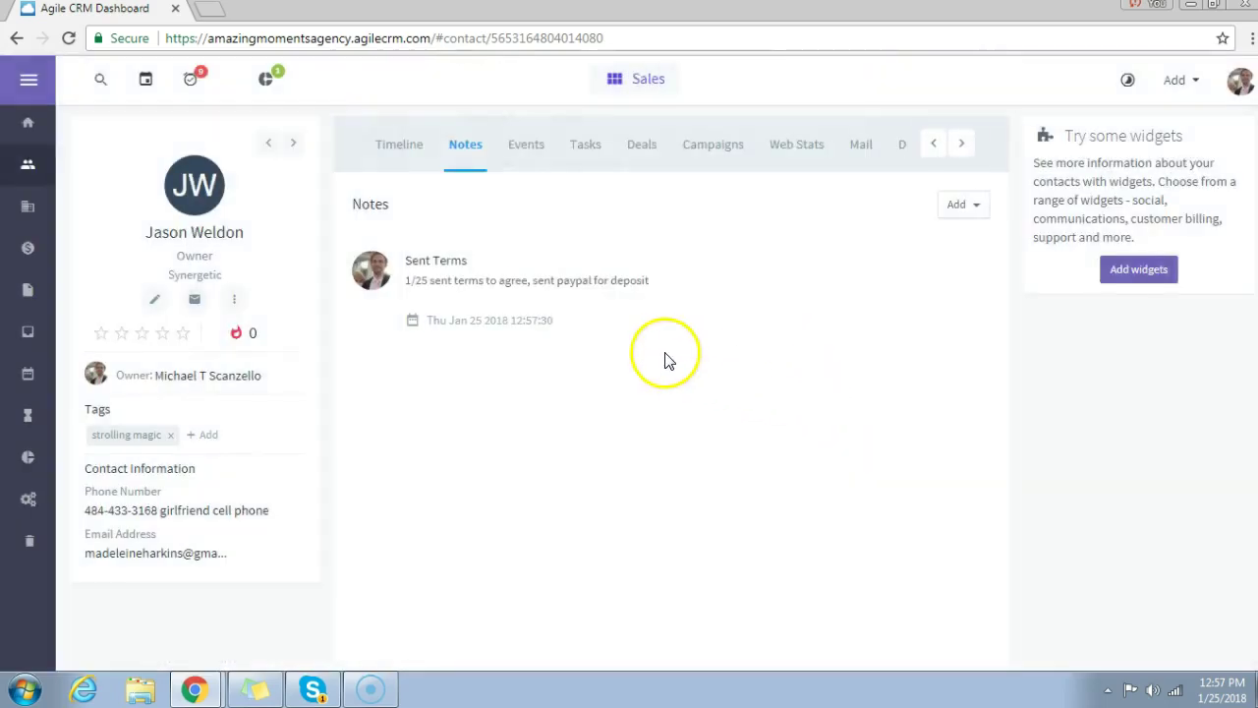
Add a call task "deposit in? terms agreed?" to the contact, due 01/26/2018 at 13:00, and save it
click(583, 147)
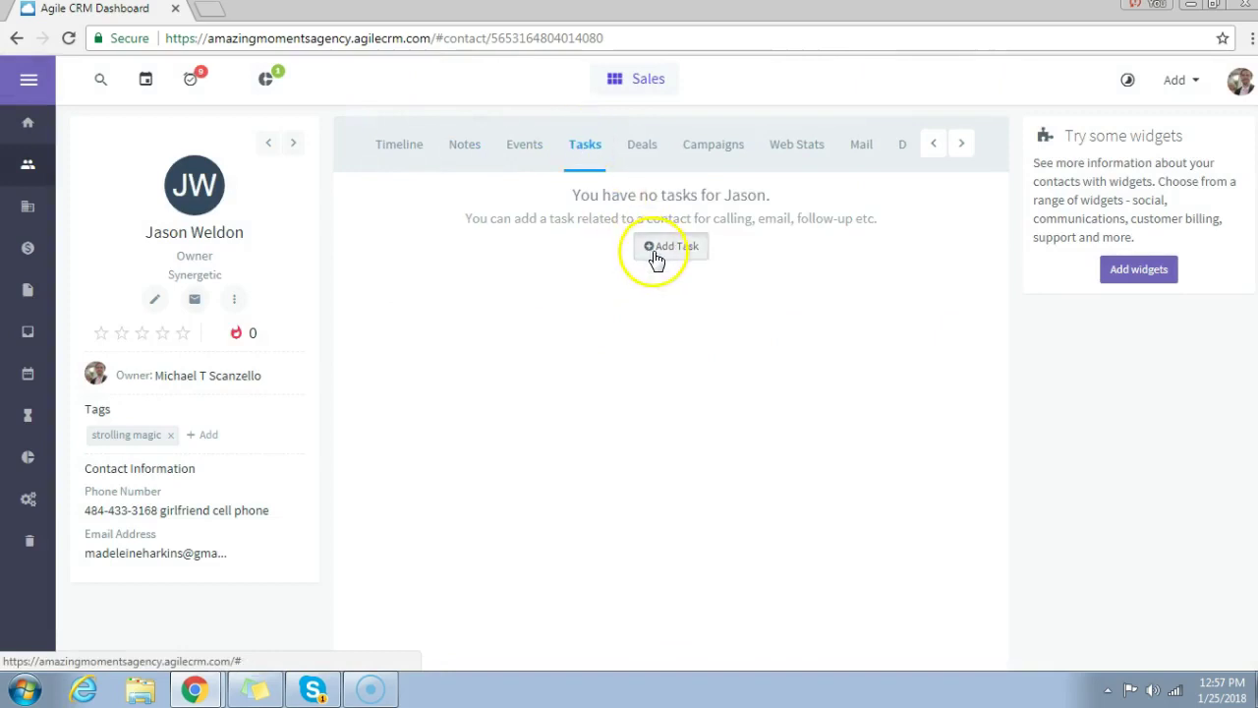
click(657, 258)
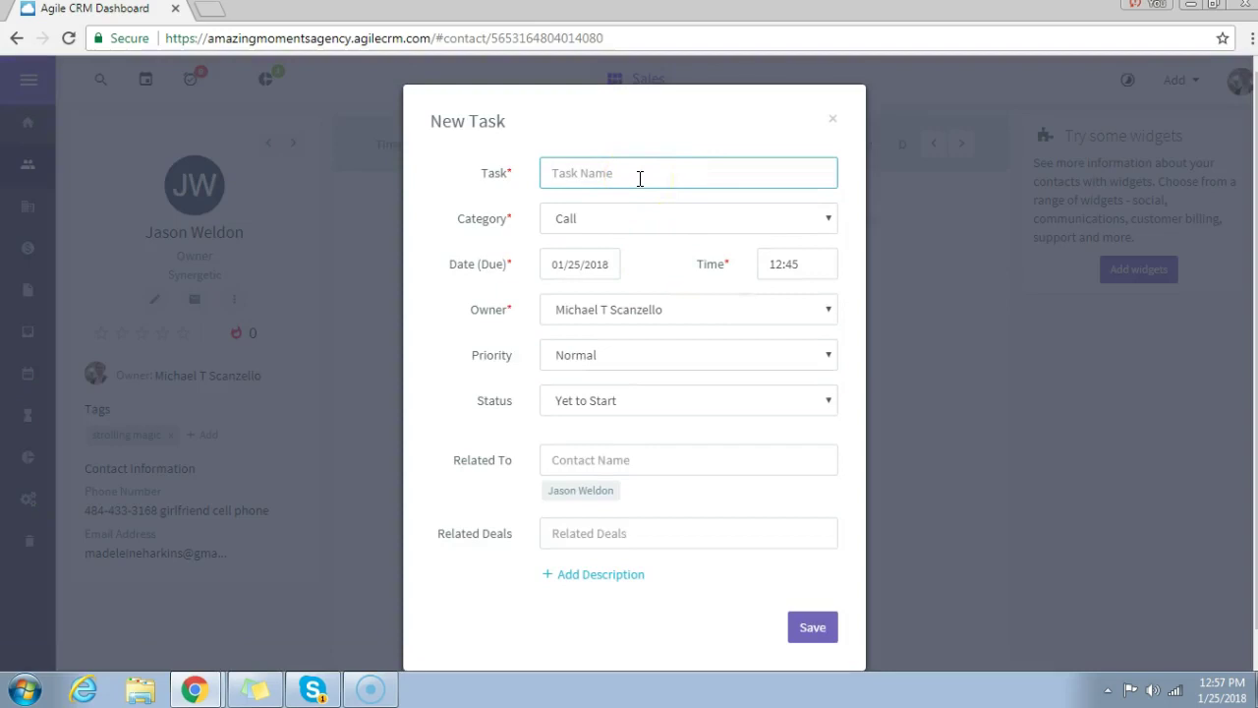
text(deposit in? terms agreed?)
click(594, 261)
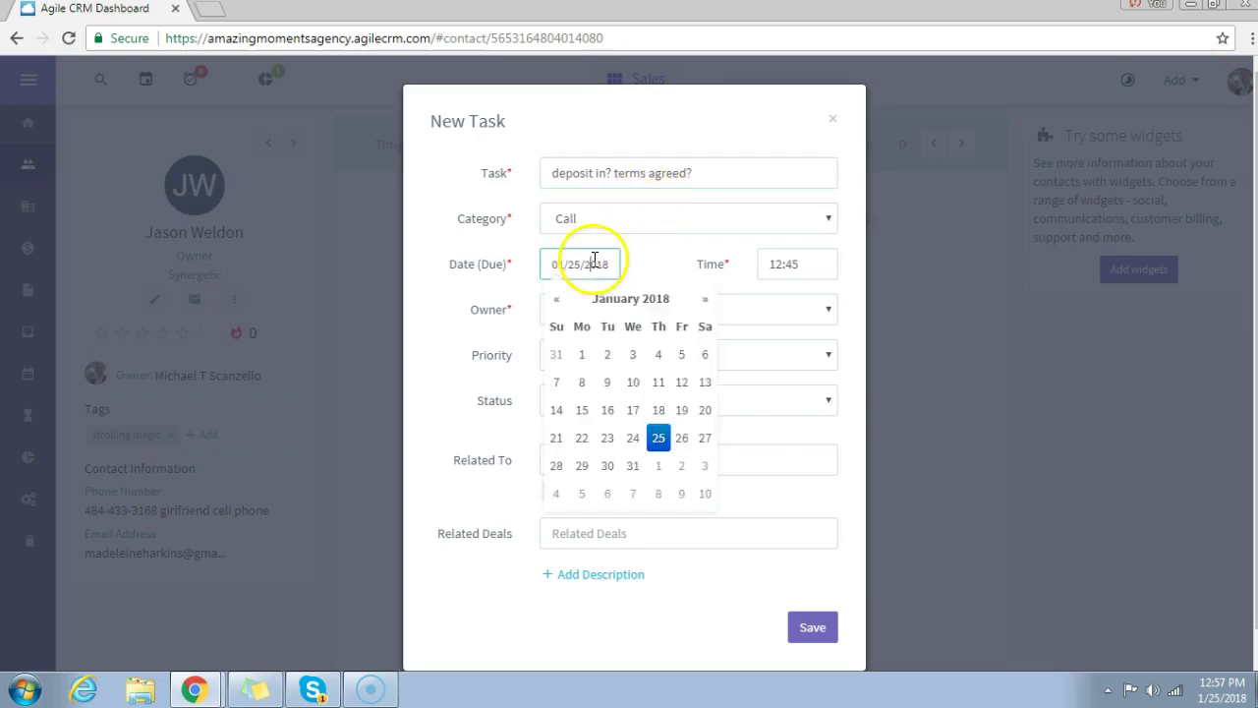
click(684, 440)
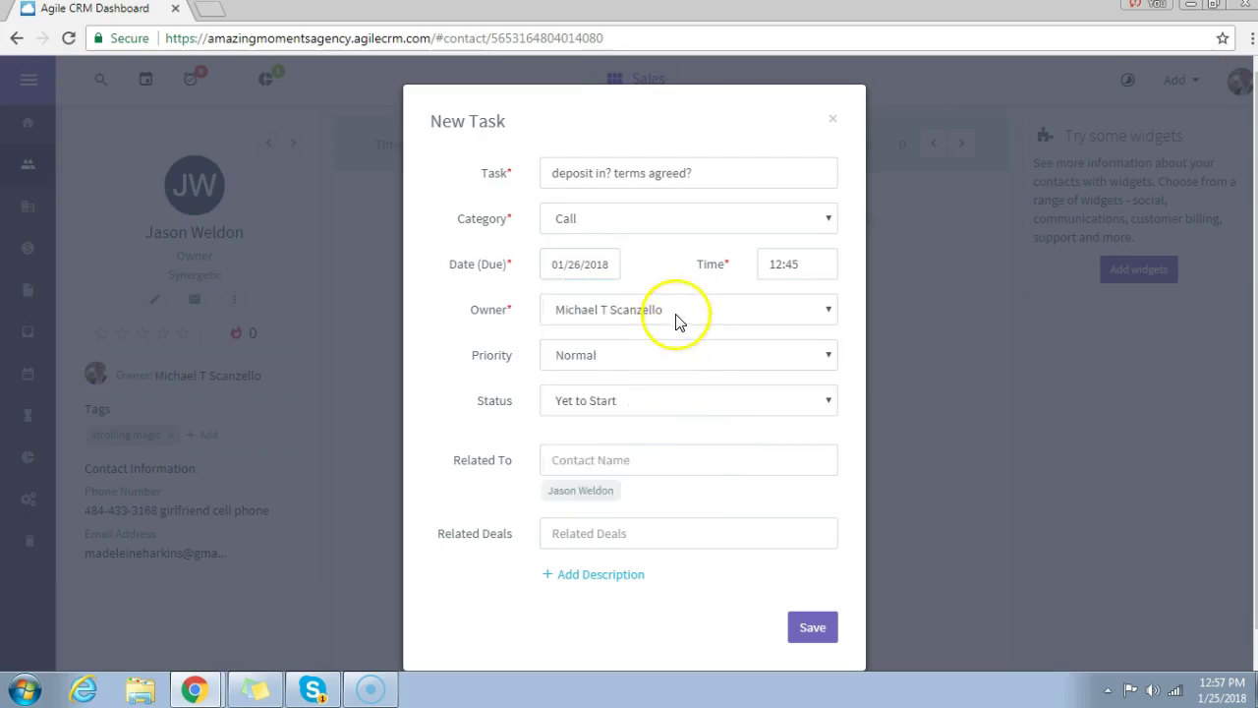
click(820, 267)
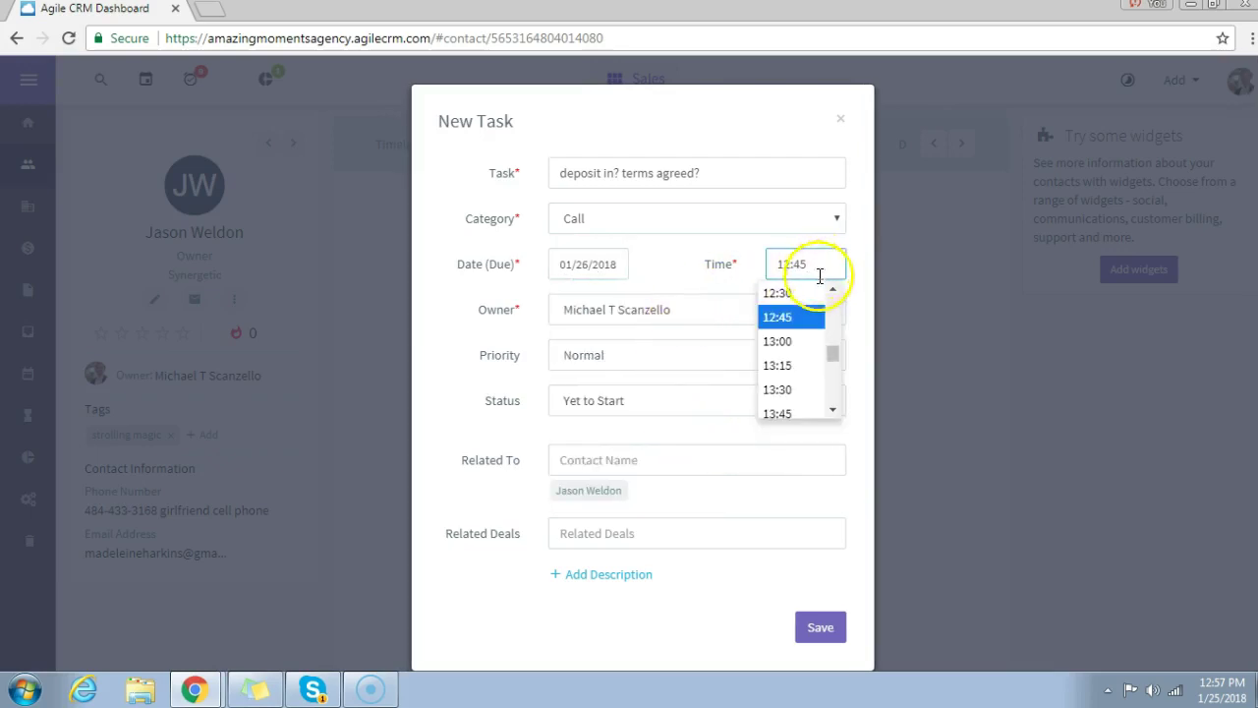
click(802, 351)
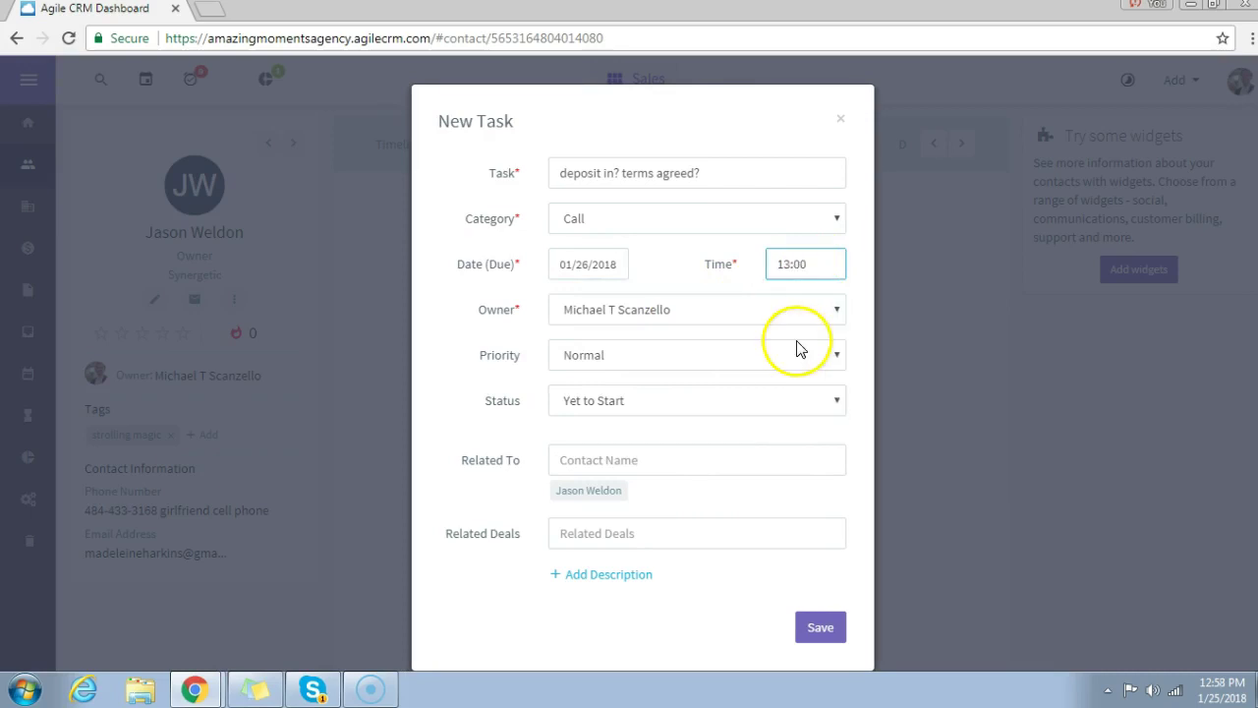
click(824, 630)
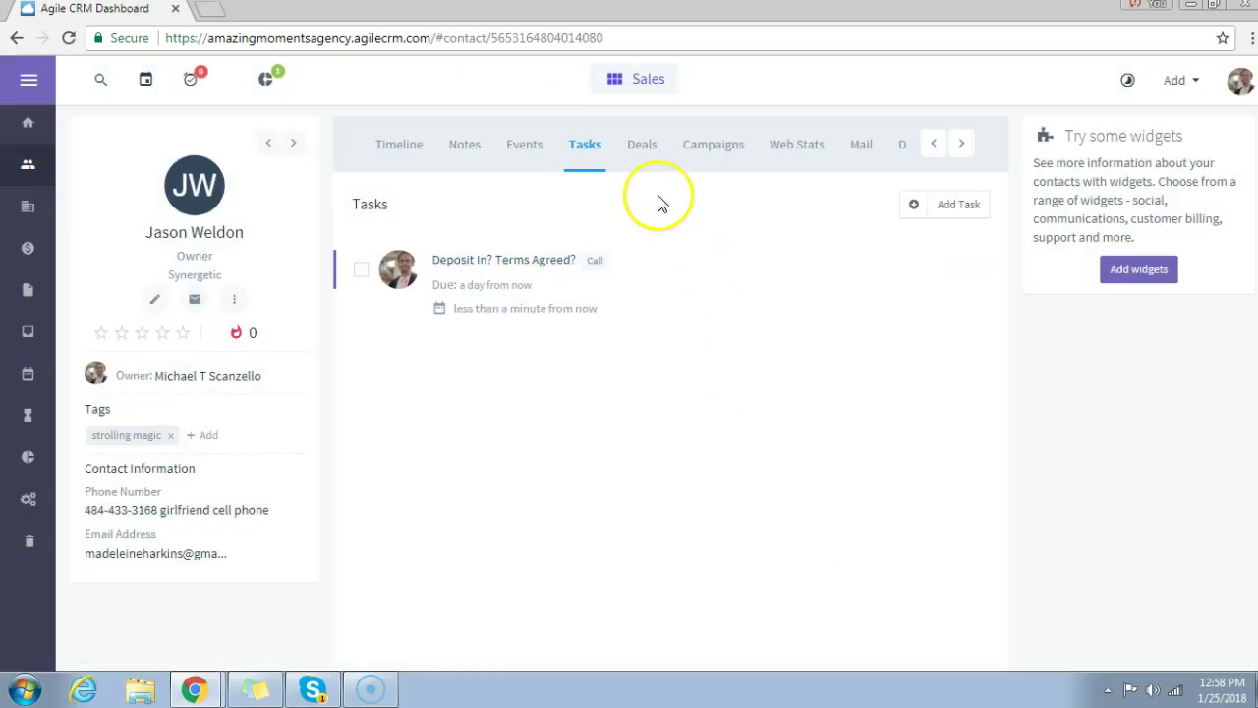
Start a new deal for the contact, ready for its name
click(643, 149)
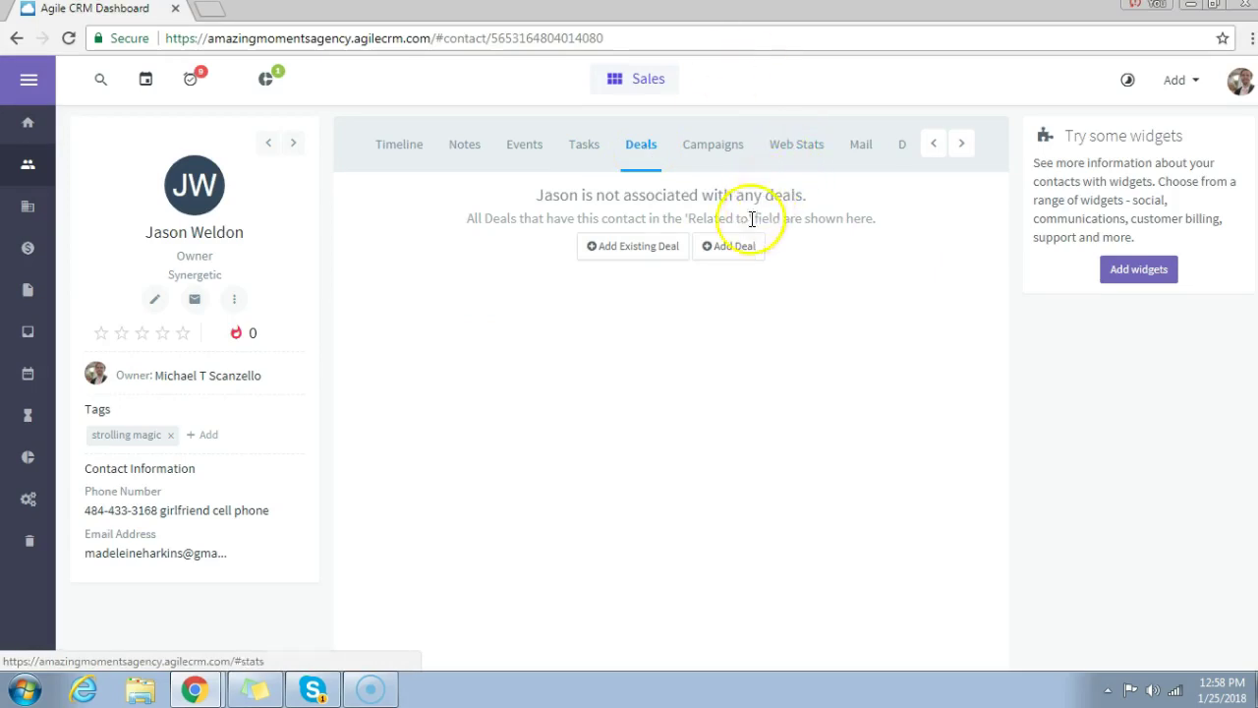
click(735, 247)
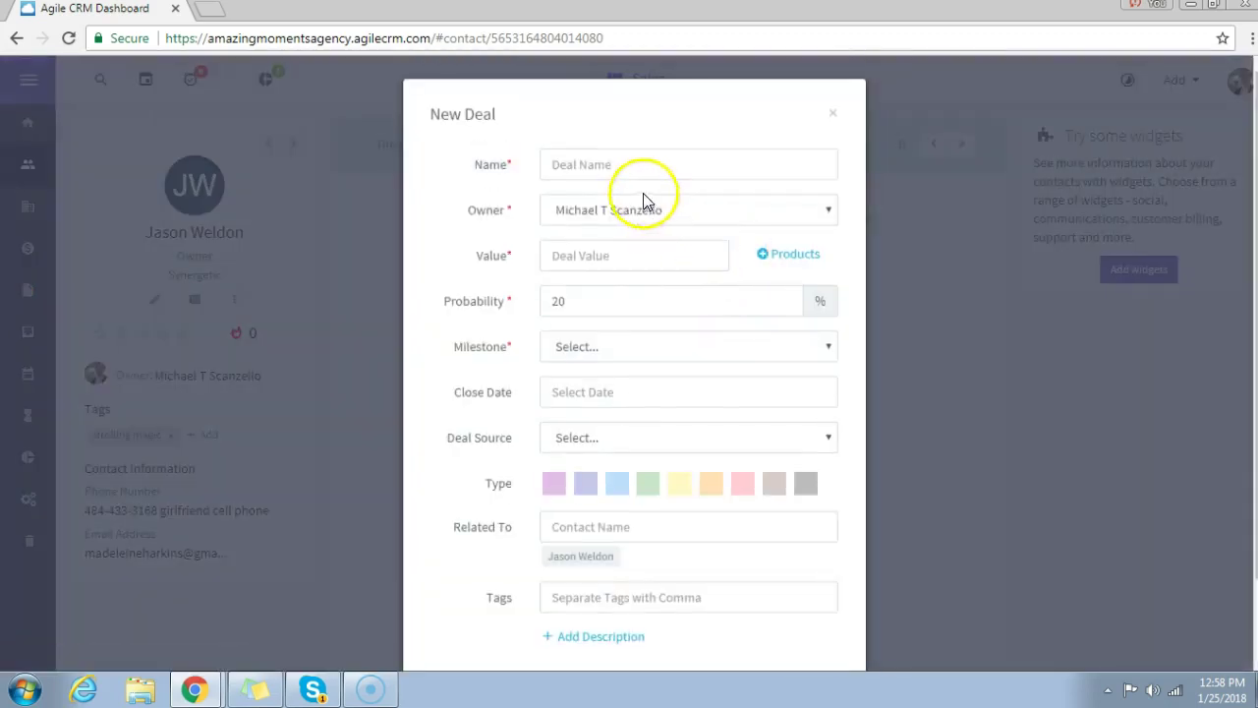
click(635, 169)
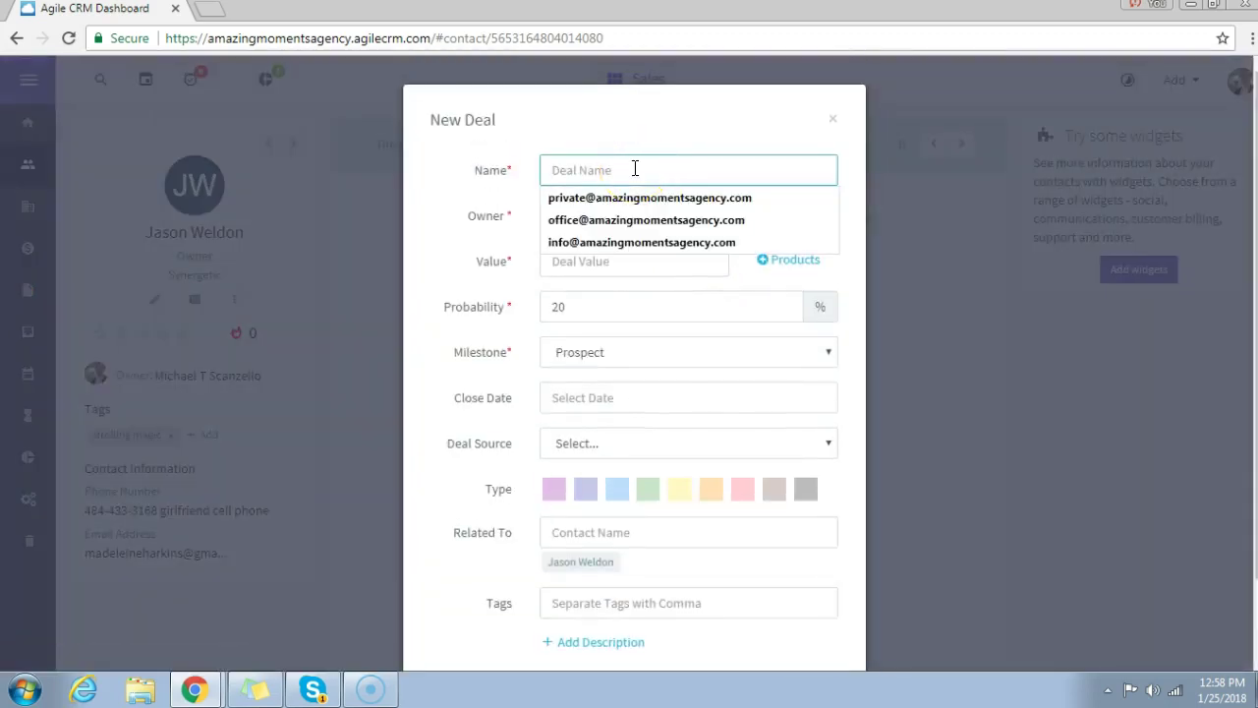
text(jASON)
key(BackSpace)
key(BackSpace)
key(BackSpace)
key(BackSpace)
key(BackSpace)
text(Jason)
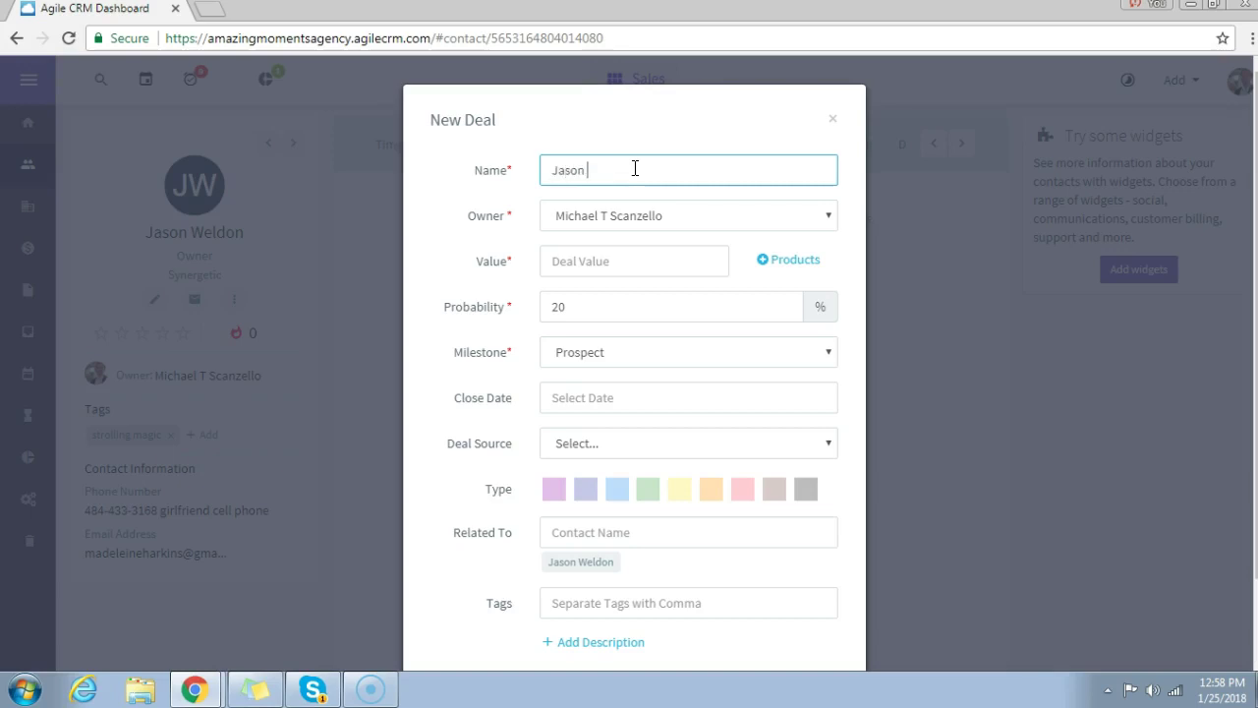
click(629, 219)
click(629, 218)
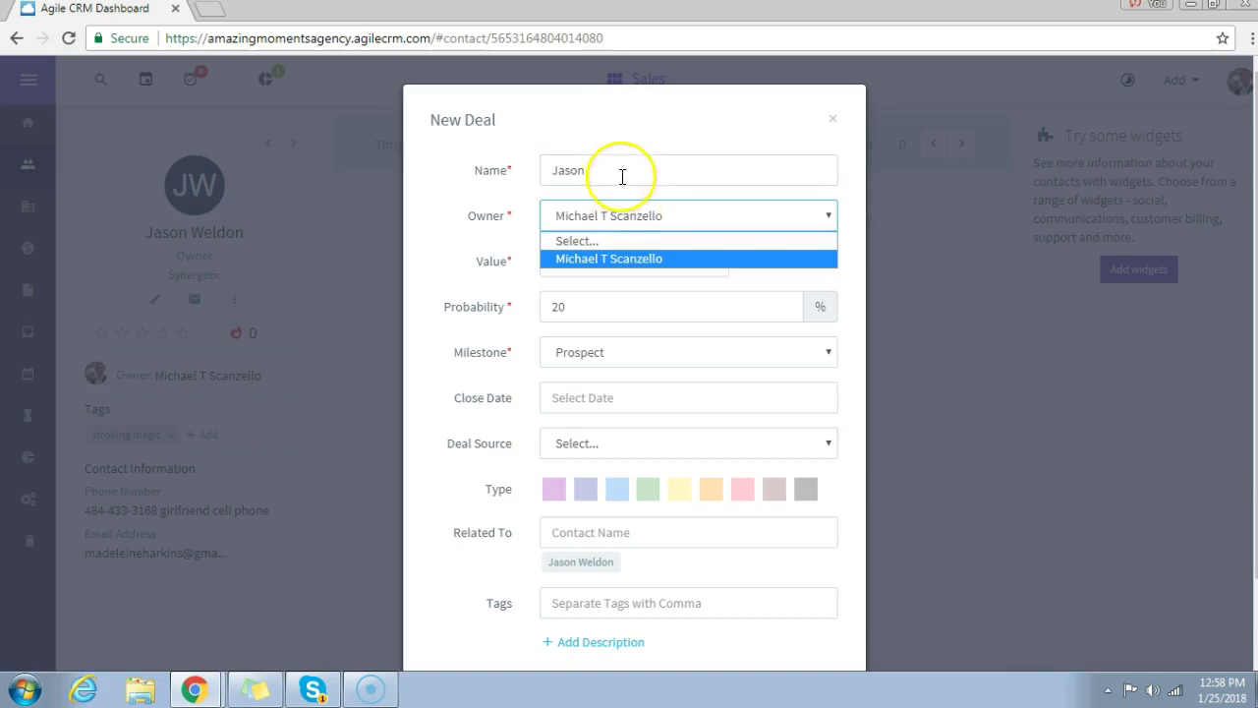
click(622, 176)
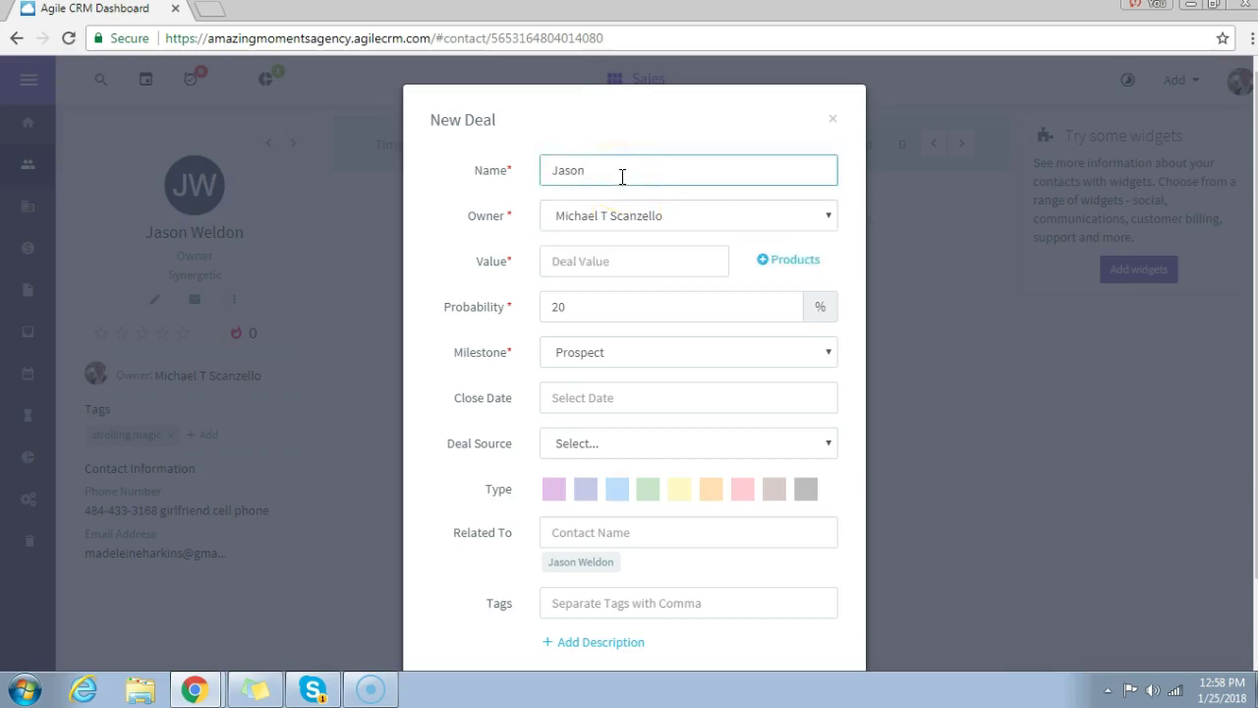
text(F)
key(BackSpace)
key(BackSpace)
key(BackSpace)
key(BackSpace)
key(BackSpace)
key(BackSpace)
key(BackSpace)
Name the deal with "Feb 2nd", the performer's first name and "Strolling Magic", correcting the spelling mistakes
text(Feb 2nd Michael Strolling Maigc)
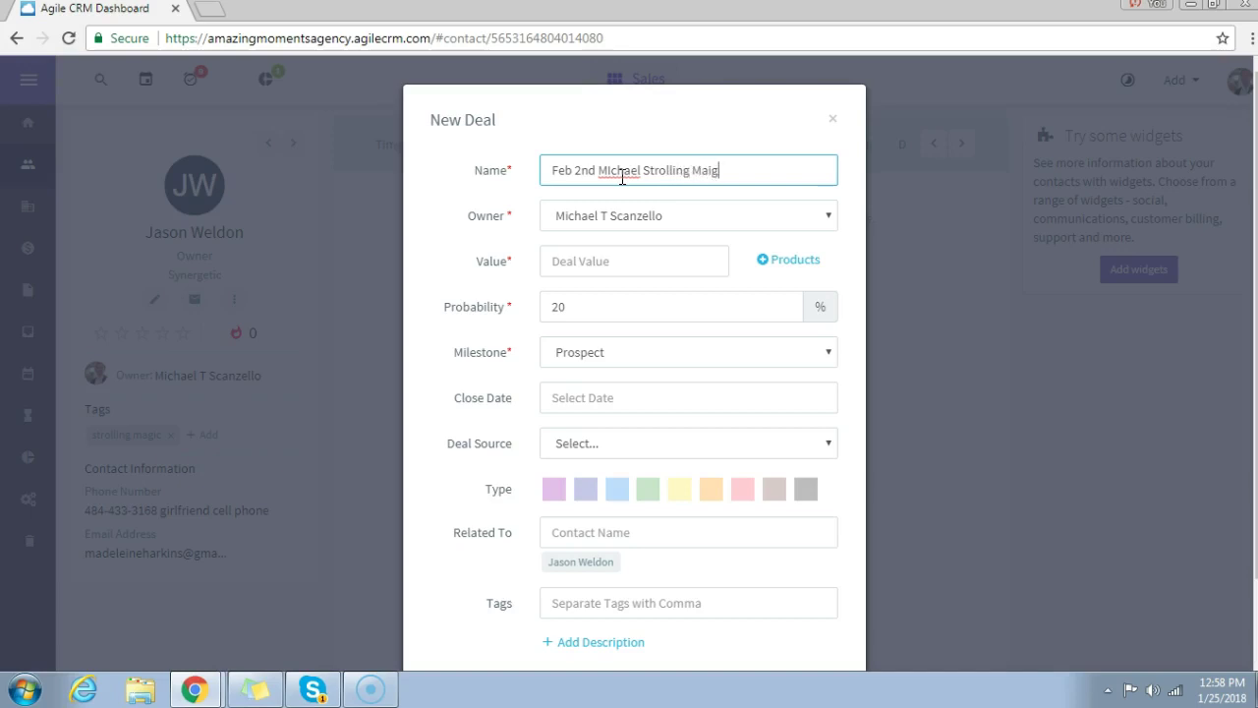
click(709, 170)
key(BackSpace)
key(Right)
text(i)
click(612, 169)
key(BackSpace)
text(i)
click(829, 218)
click(794, 167)
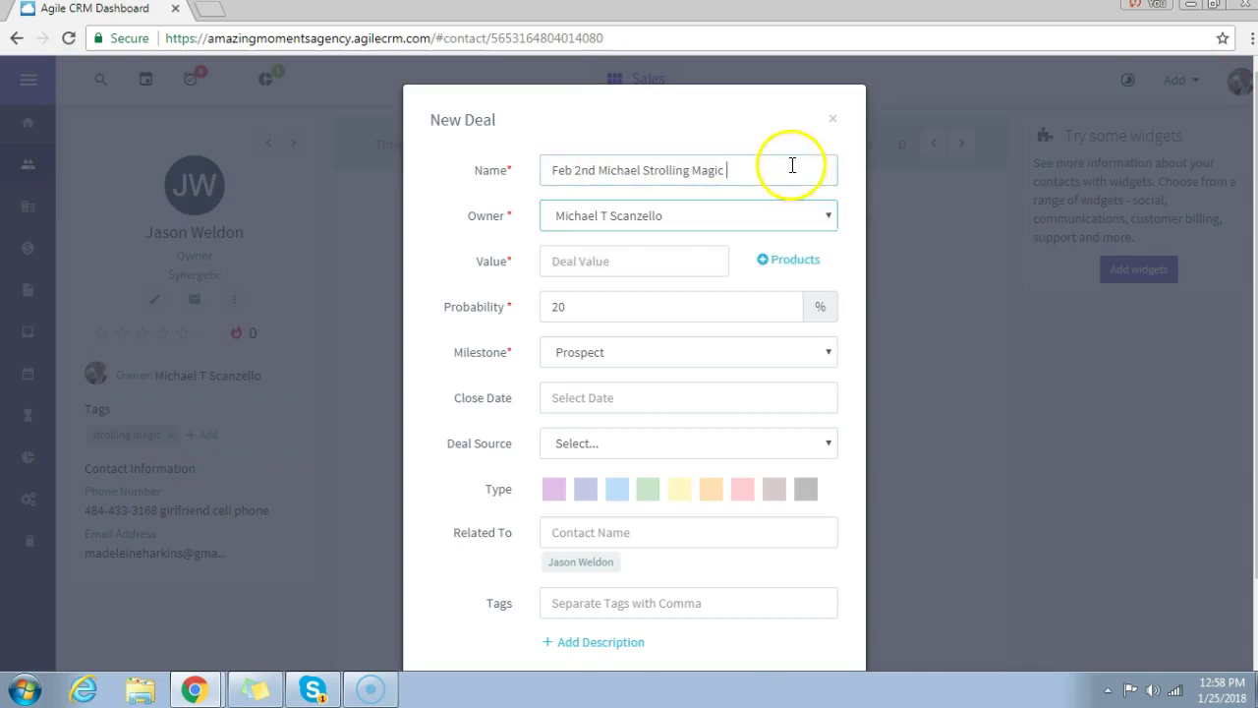
Set the deal's value to 400 and its milestone to In The Works
click(661, 261)
text(400)
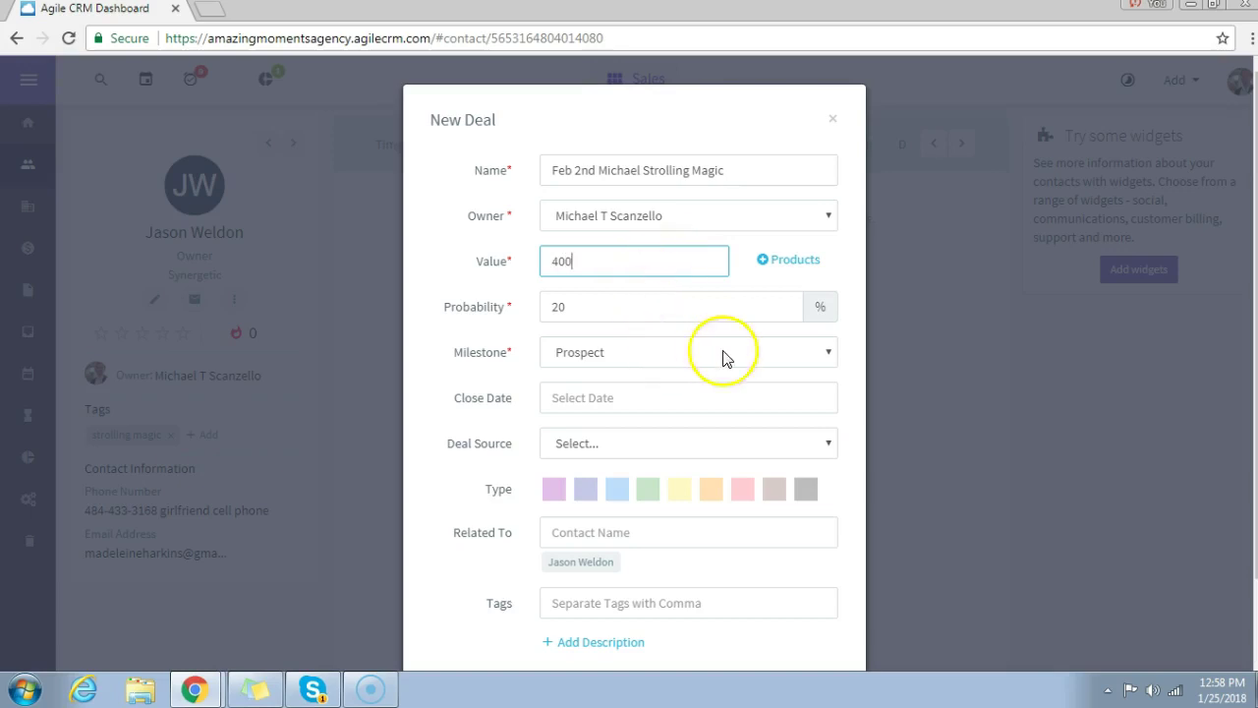
click(827, 354)
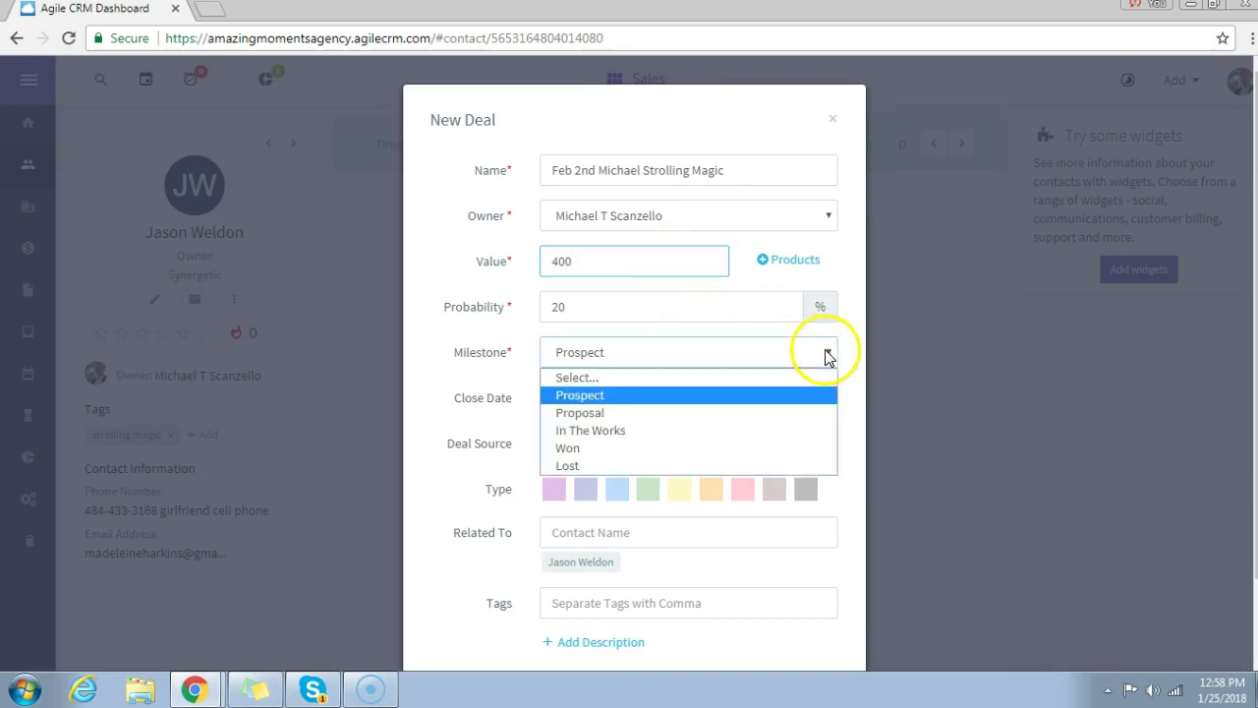
click(694, 429)
click(639, 397)
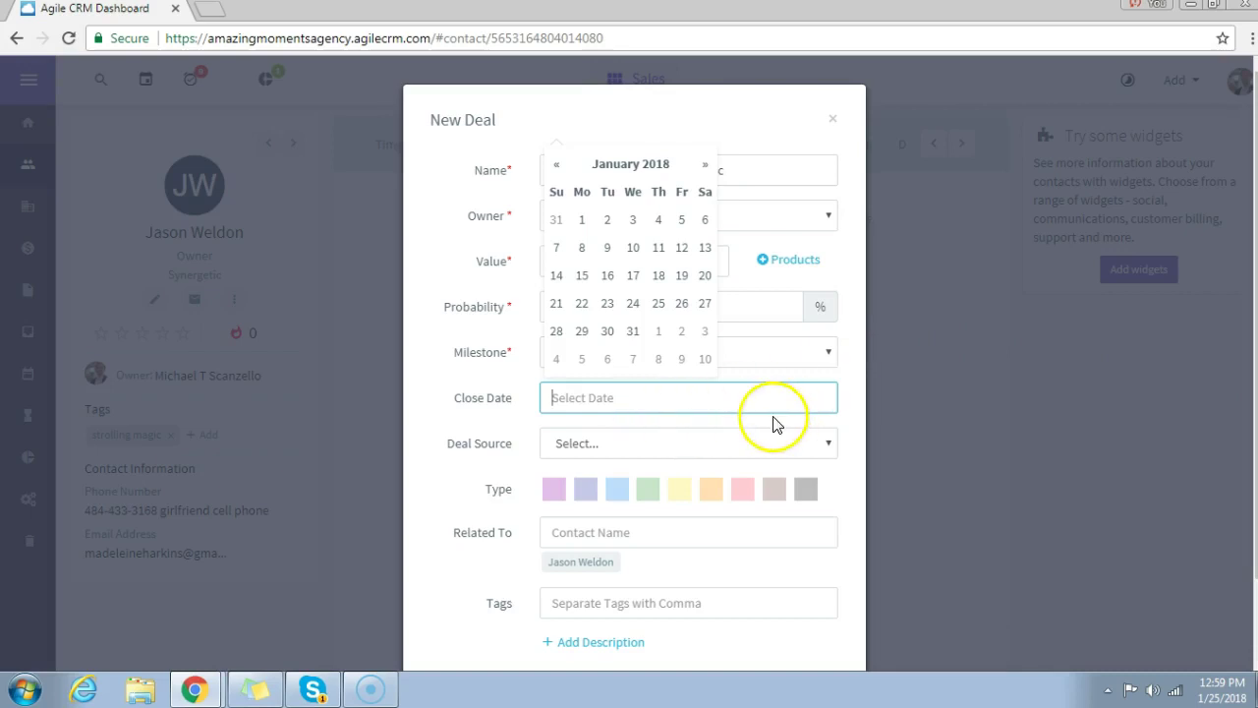
Tag the new deal with the existing "strolling magic" tag
click(659, 607)
text(s)
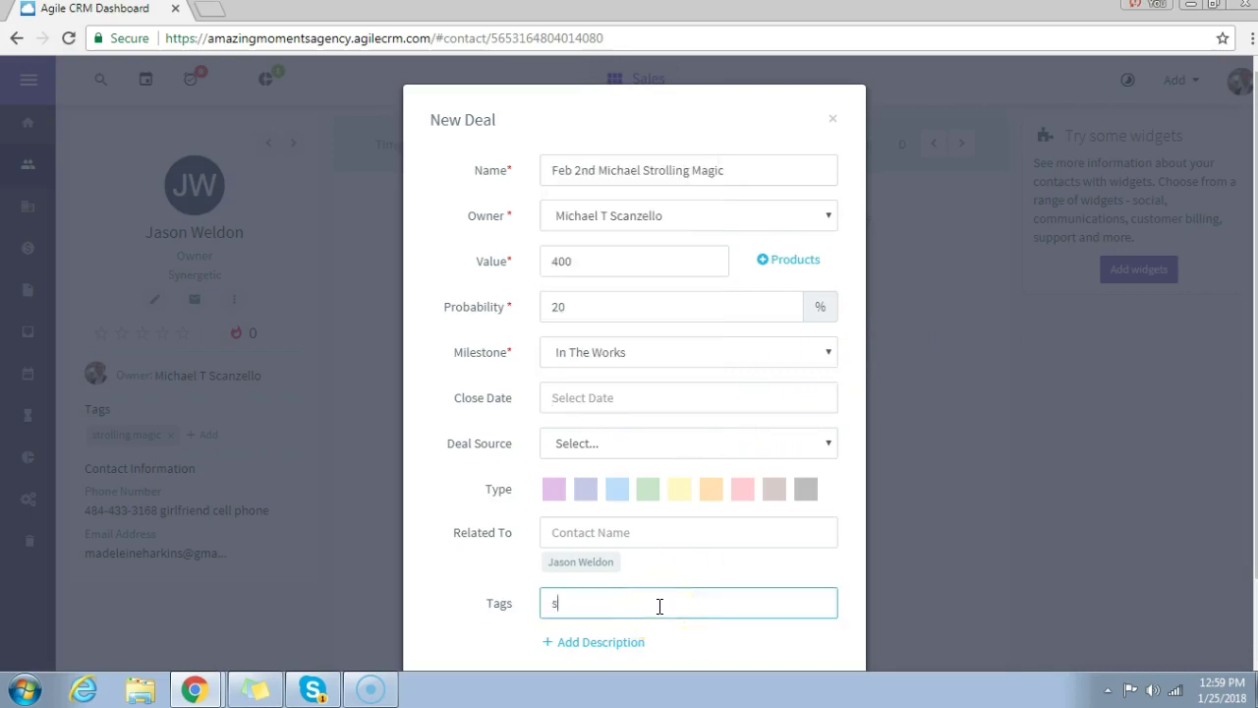
text(troll)
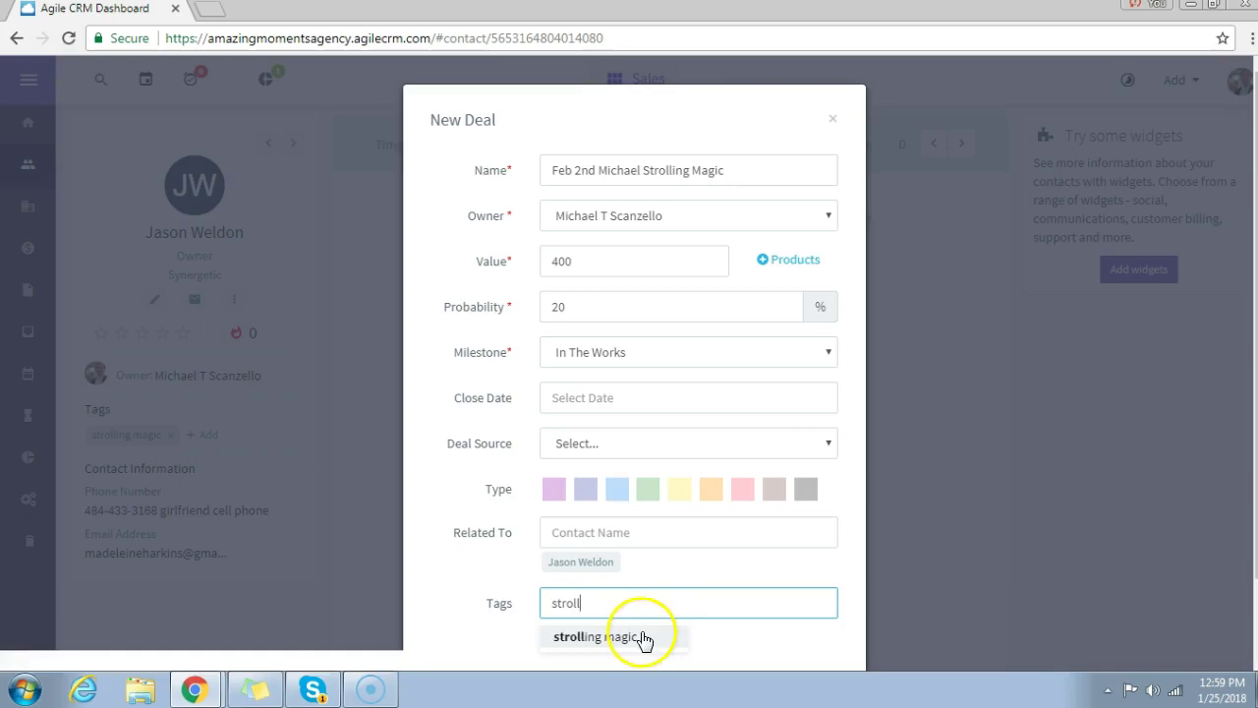
click(641, 640)
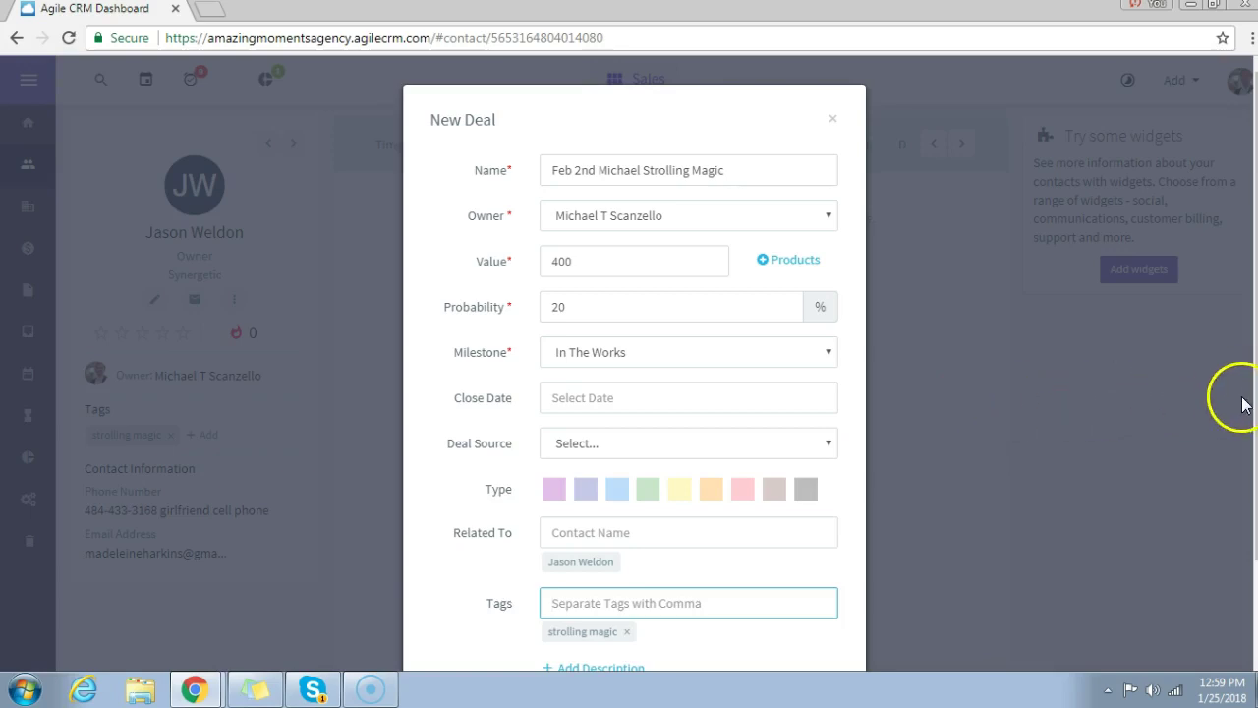
Review the new deal's fields and the available milestone stages, keeping In The Works selected
scroll(1248, 403, down, 1)
scroll(1249, 403, down, 1)
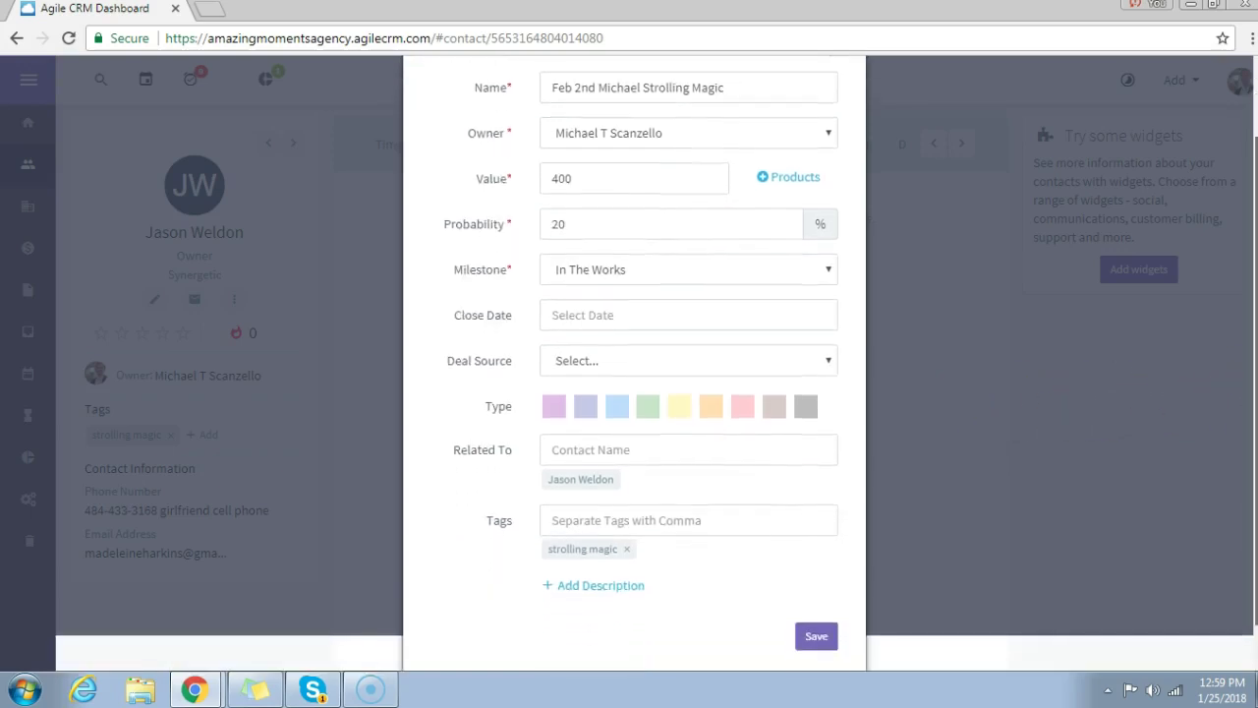
scroll(1249, 403, up, 2)
scroll(1248, 403, down, 2)
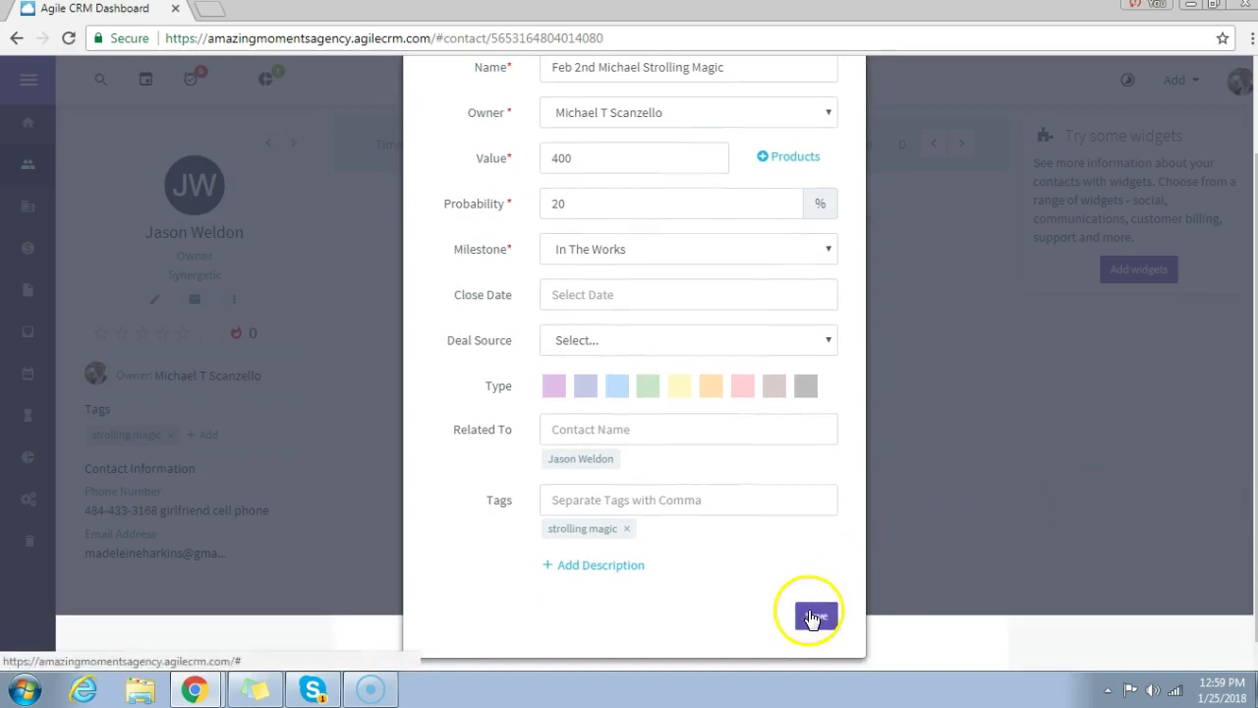
click(827, 250)
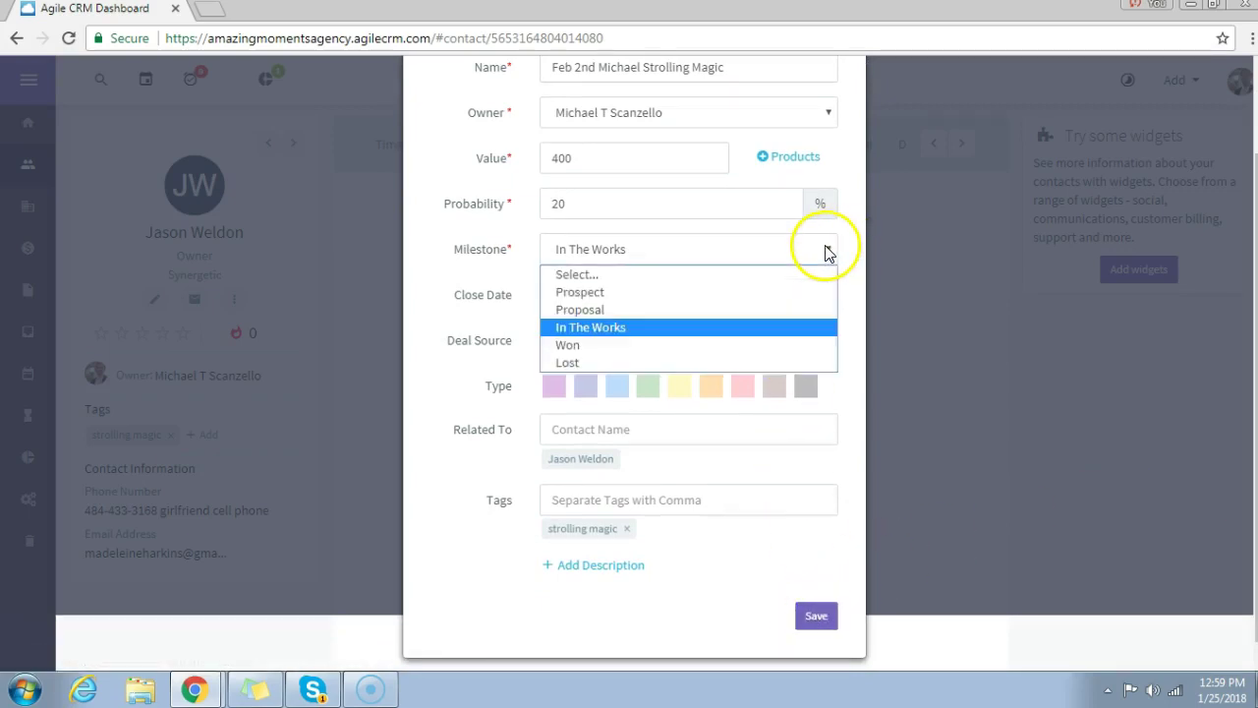
click(669, 310)
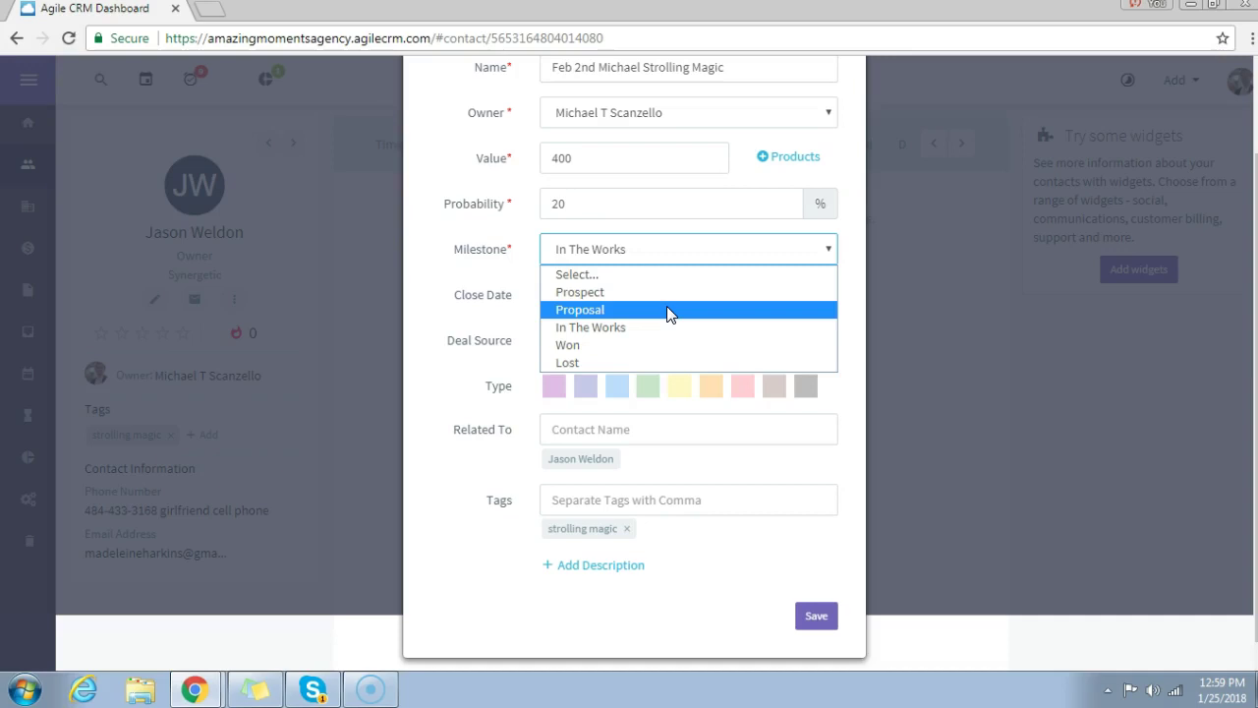
click(662, 327)
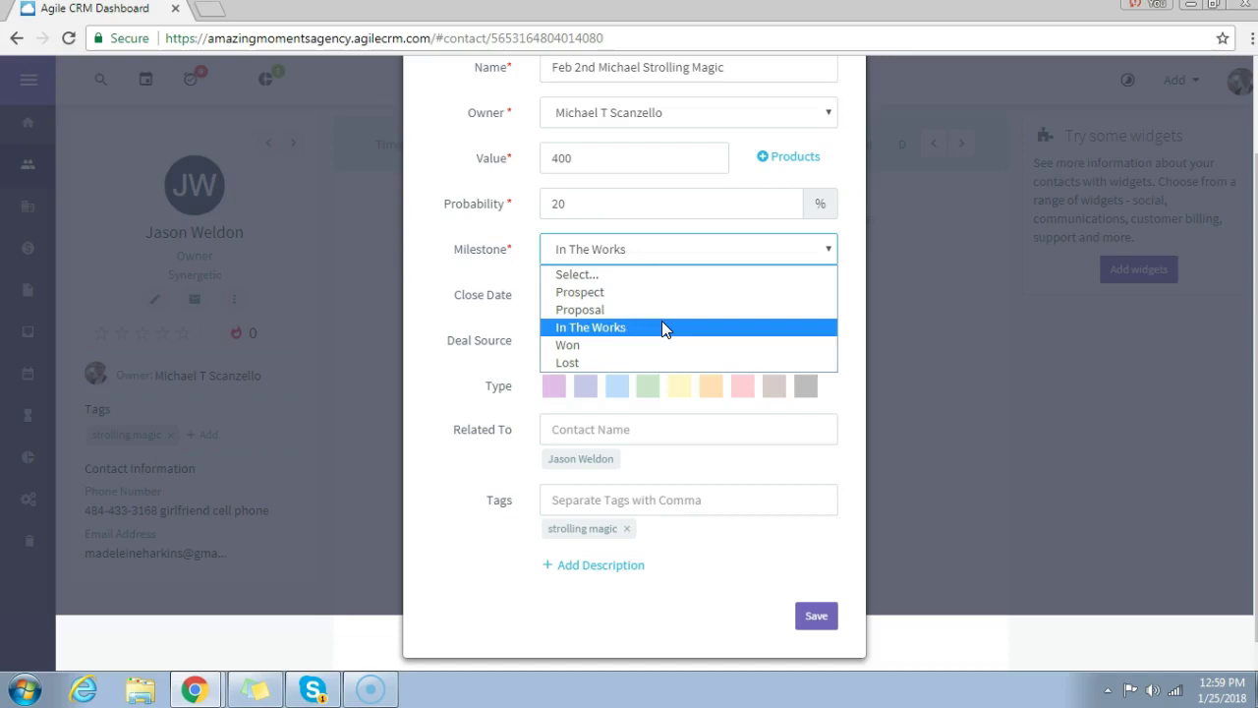
click(644, 347)
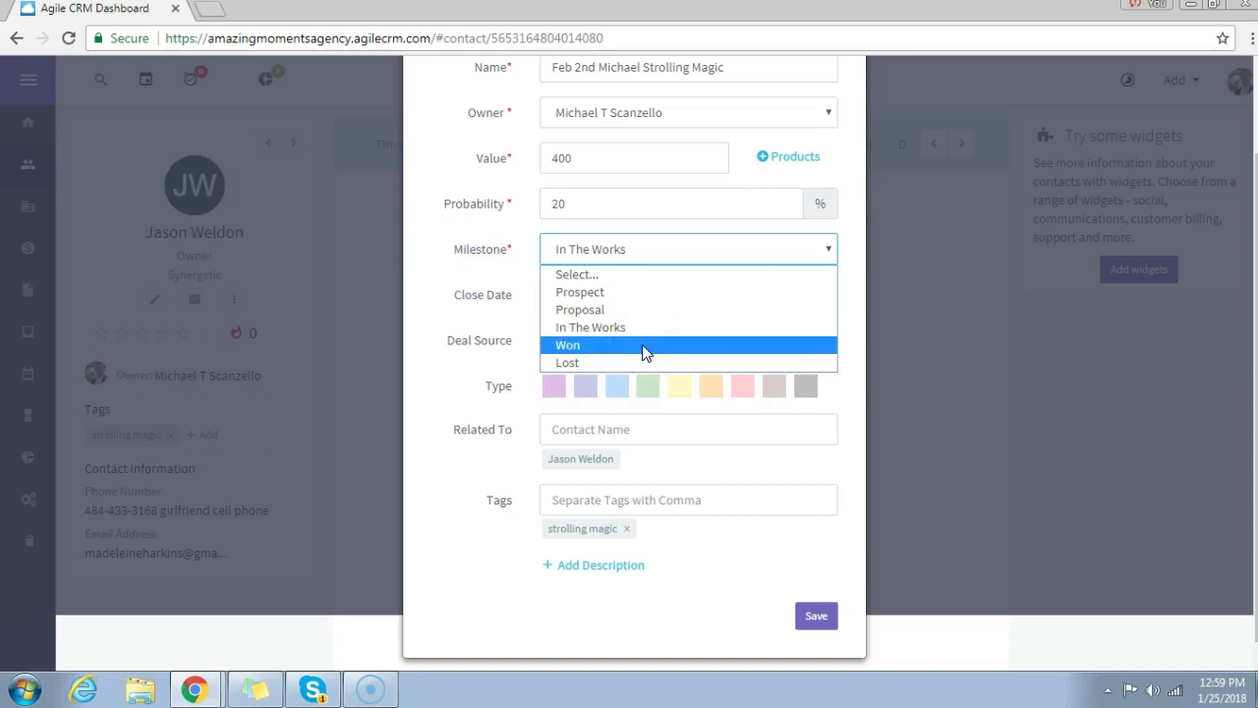
click(620, 364)
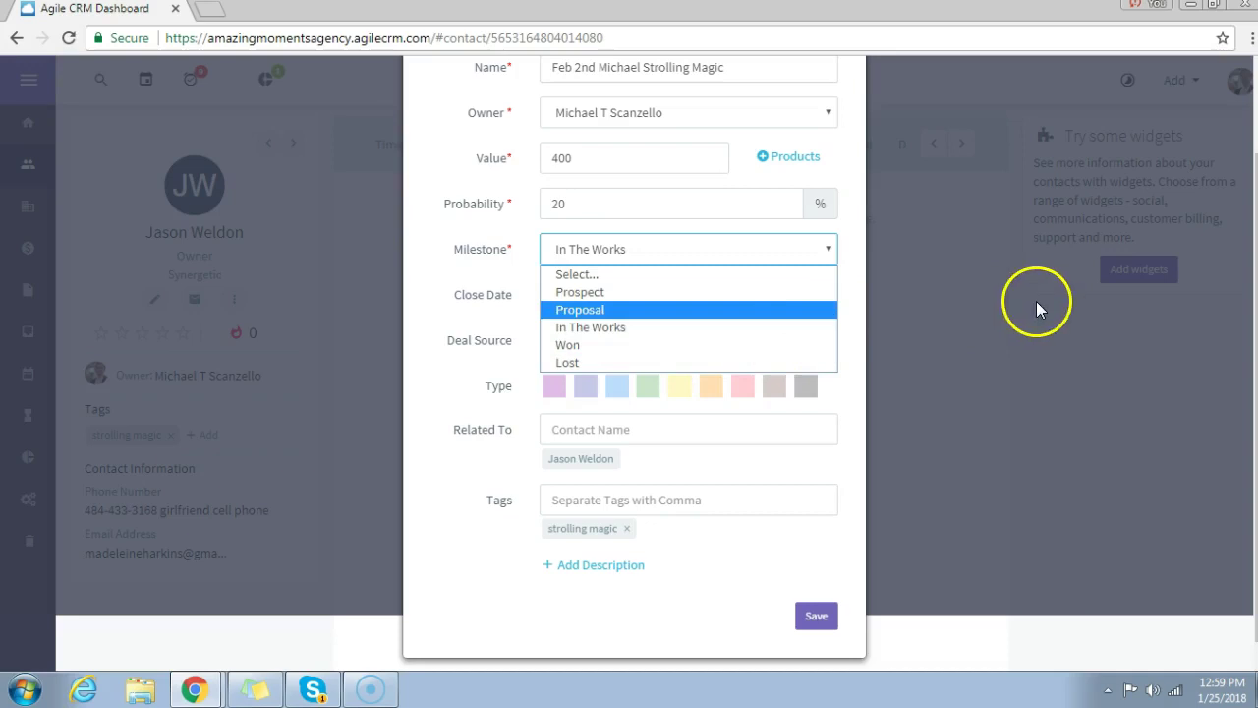
click(991, 281)
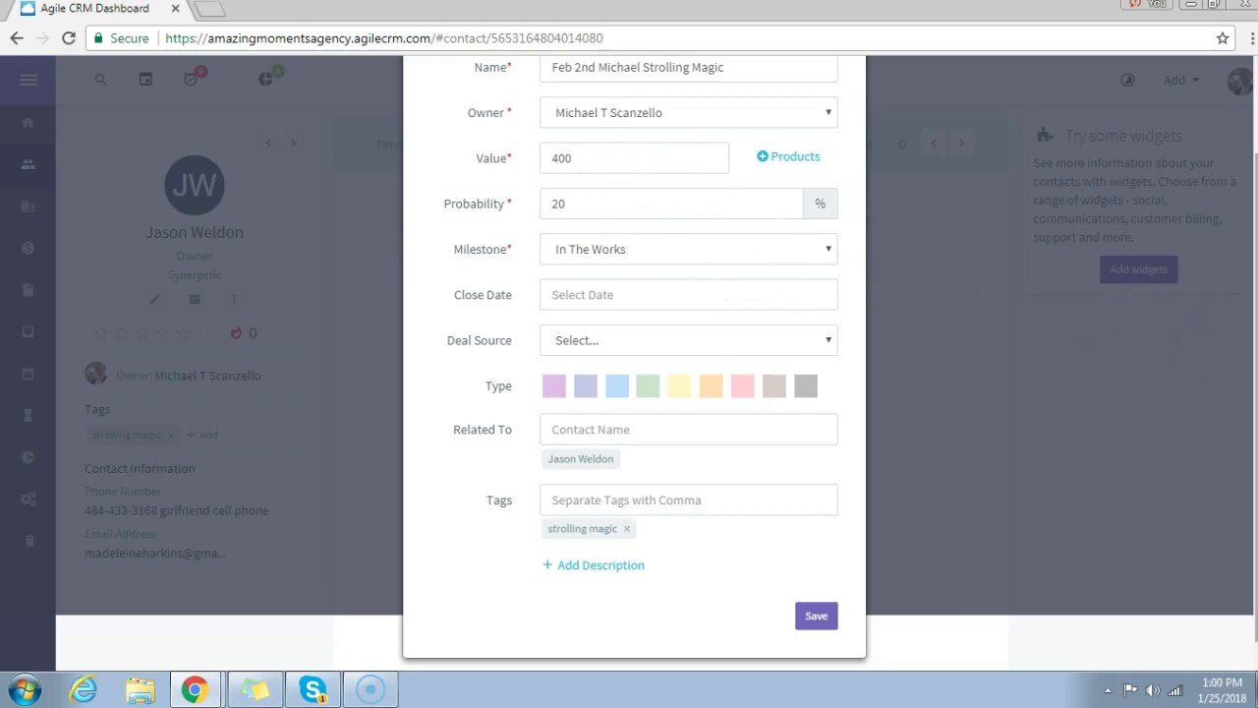
drag(1257, 356, 1257, 340)
scroll(634, 364, up, 1)
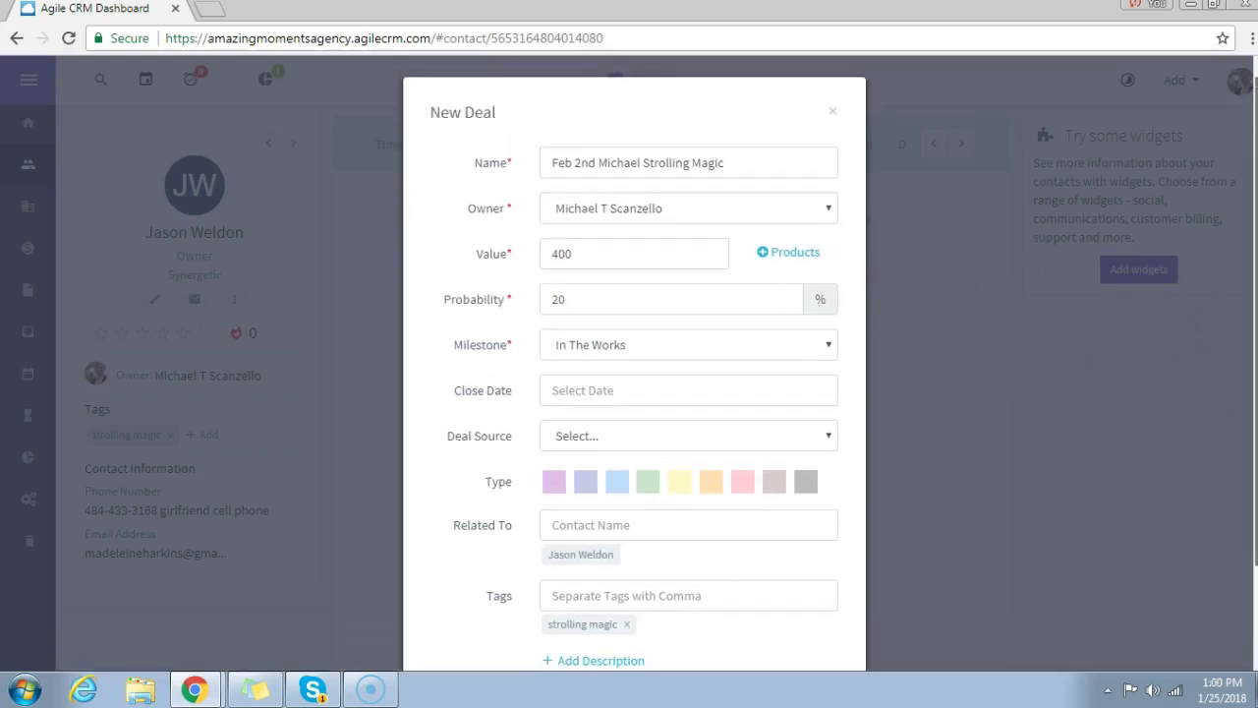
scroll(634, 364, down, 1)
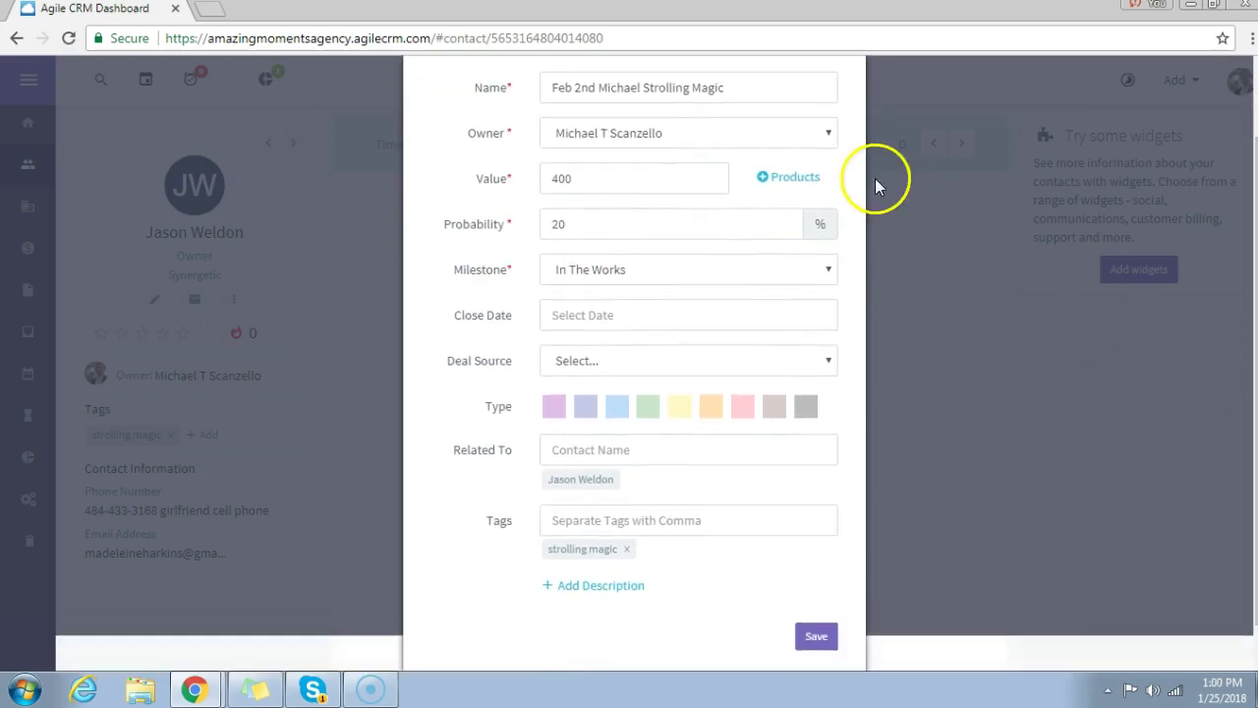
click(773, 180)
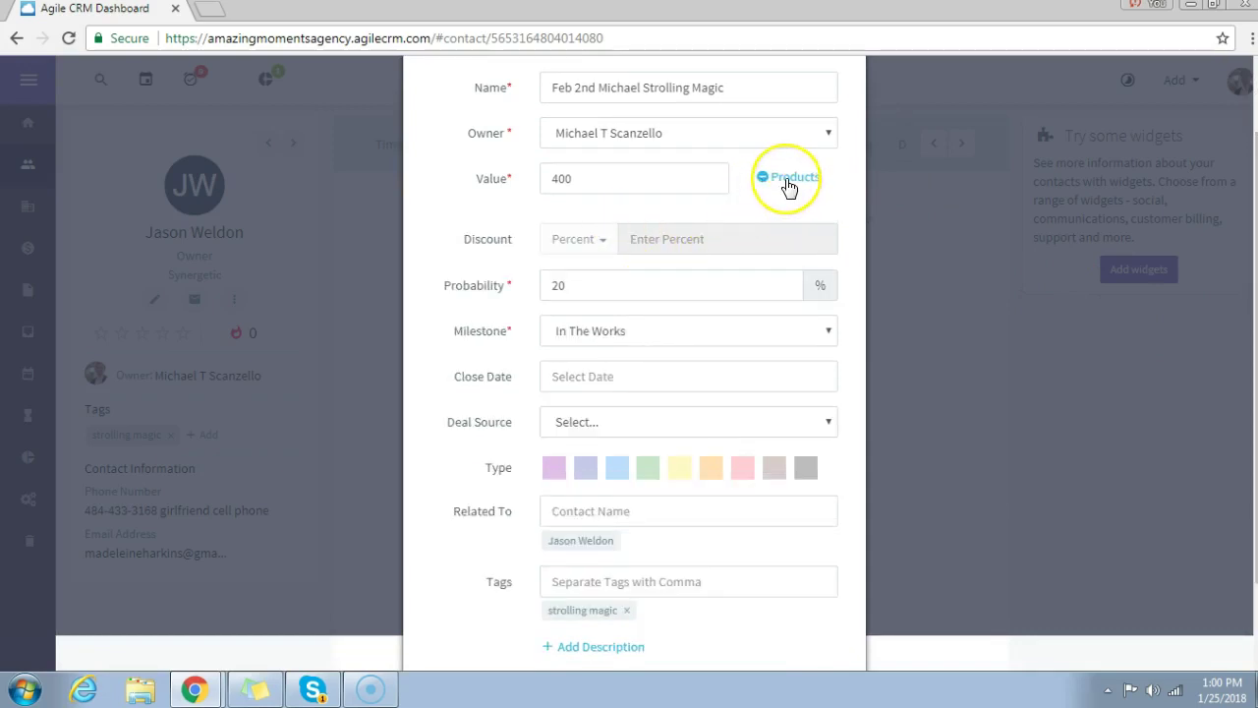
click(788, 190)
click(766, 183)
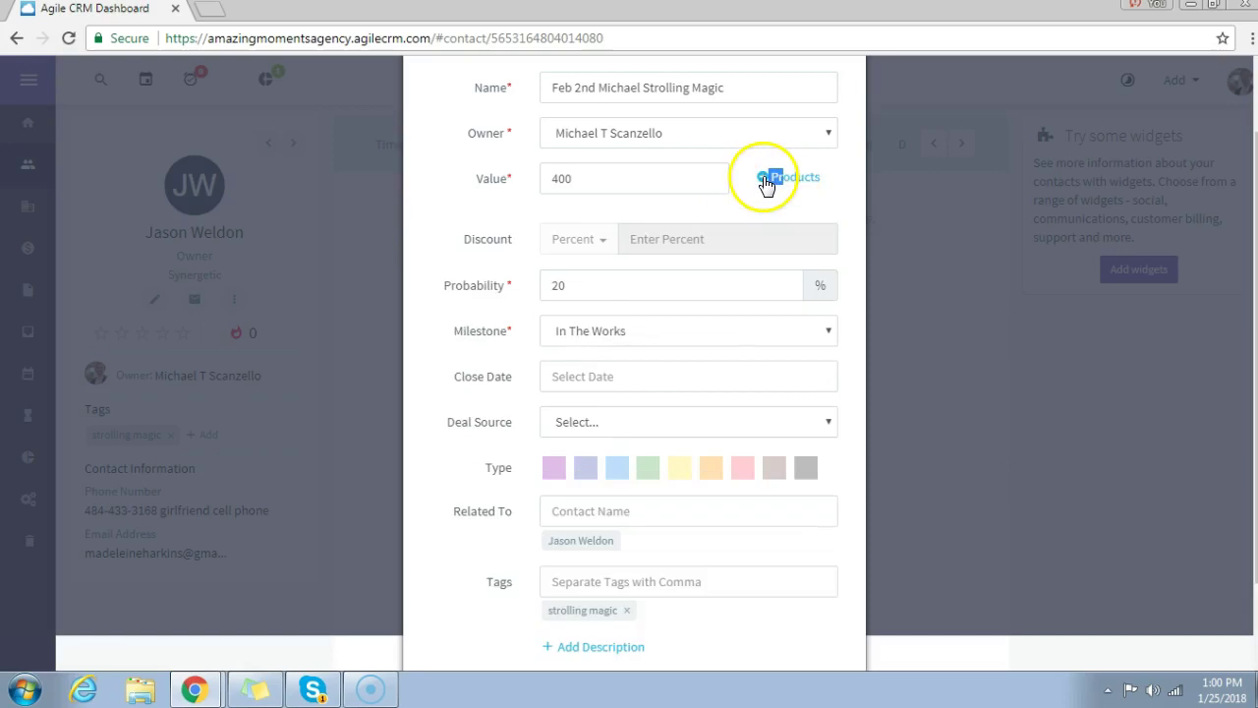
click(784, 184)
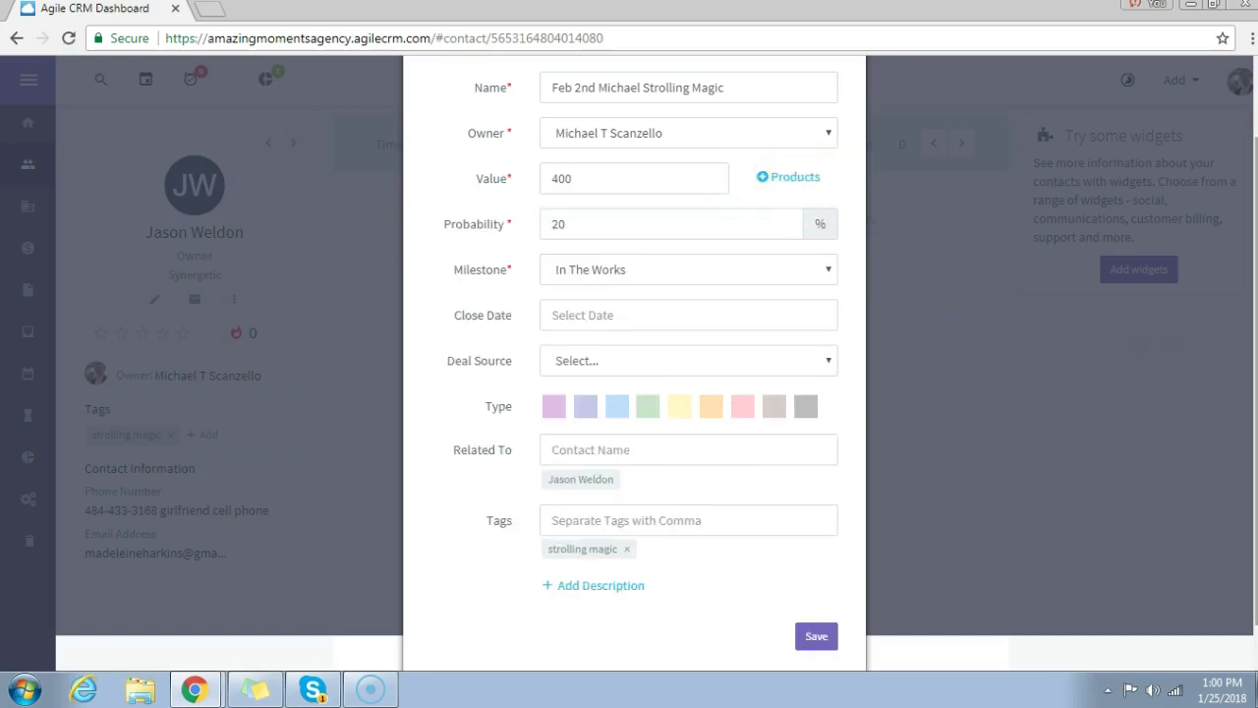
Check the completed deal form from beginning to end and save the deal to the contact
scroll(1256, 450, down, 1)
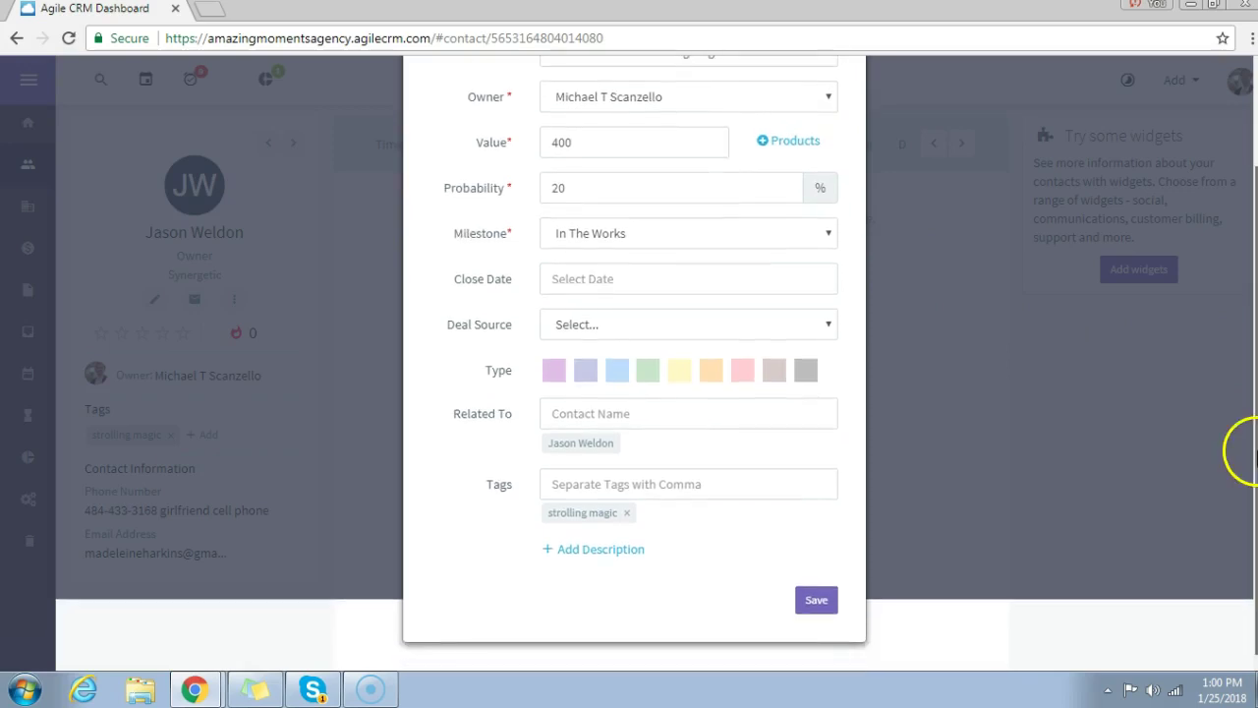
scroll(1255, 450, up, 3)
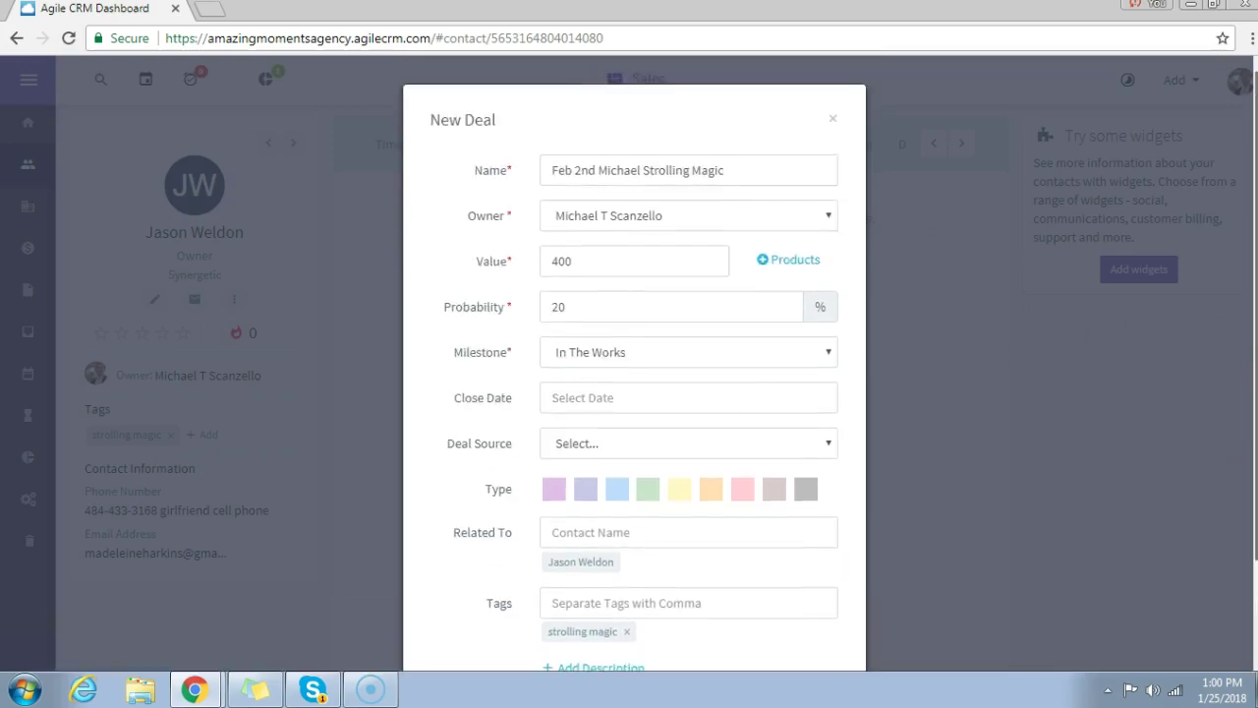
scroll(1255, 450, down, 2)
scroll(1255, 450, up, 1)
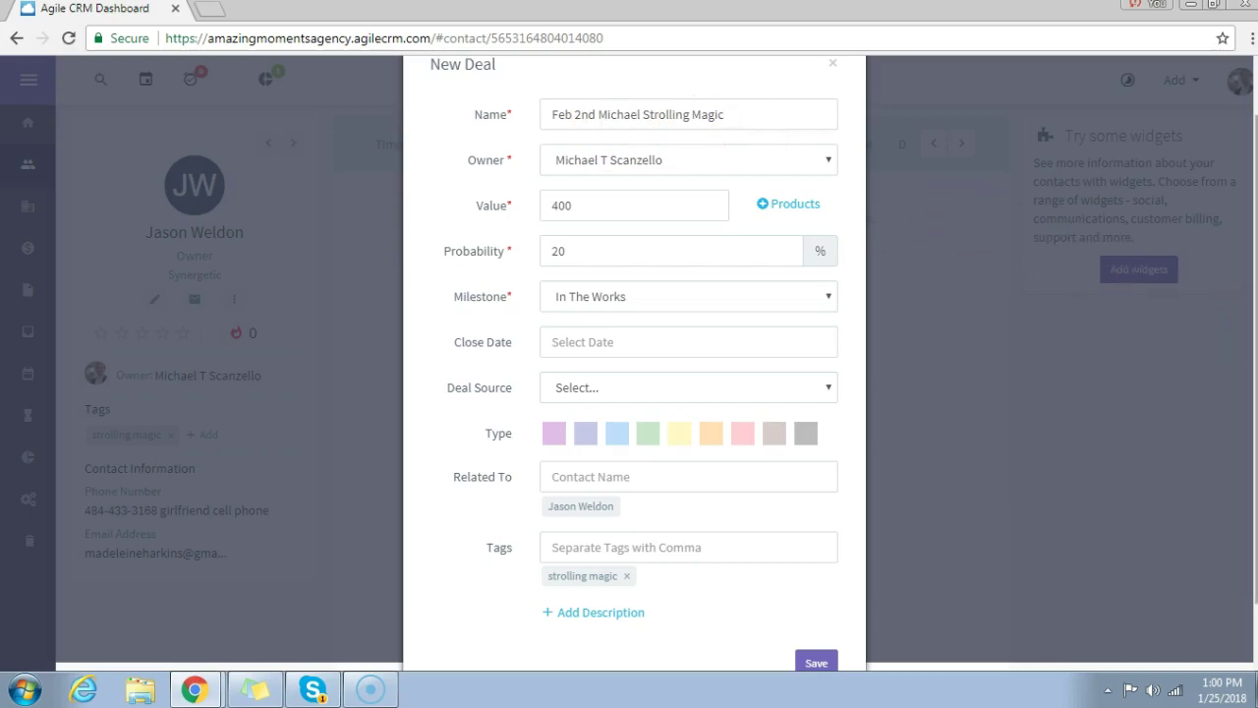
scroll(1235, 426, down, 2)
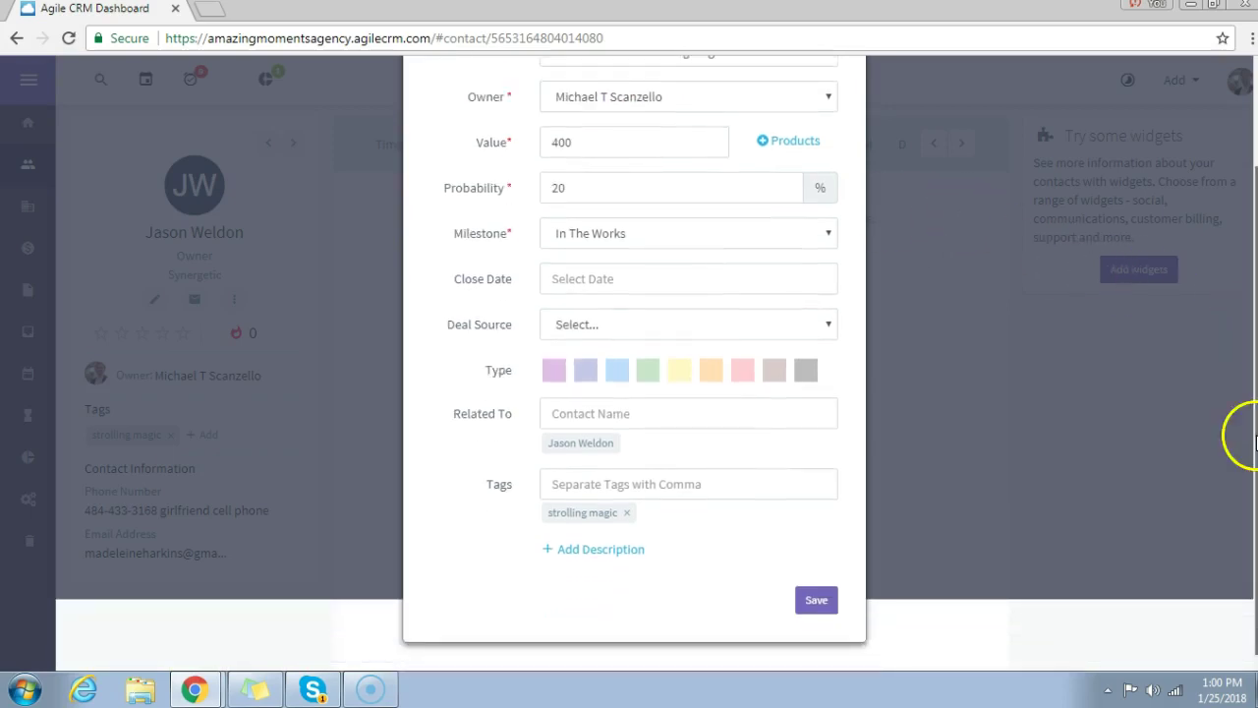
click(817, 602)
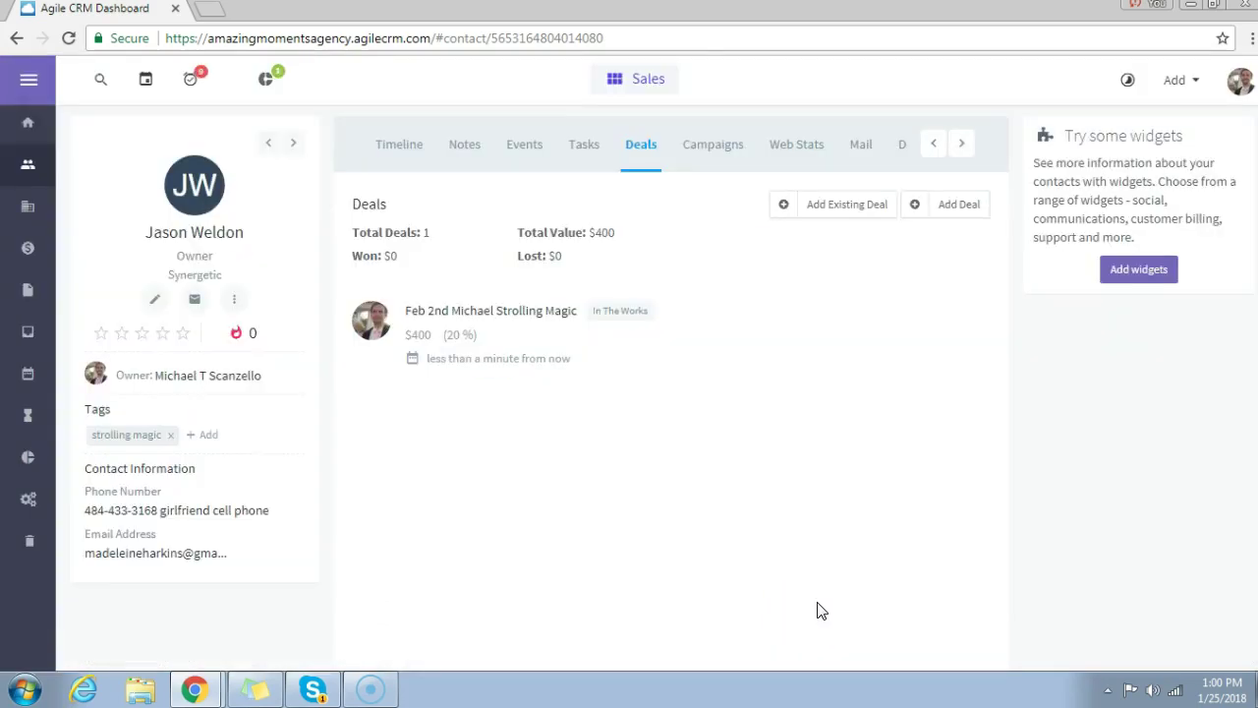
click(784, 387)
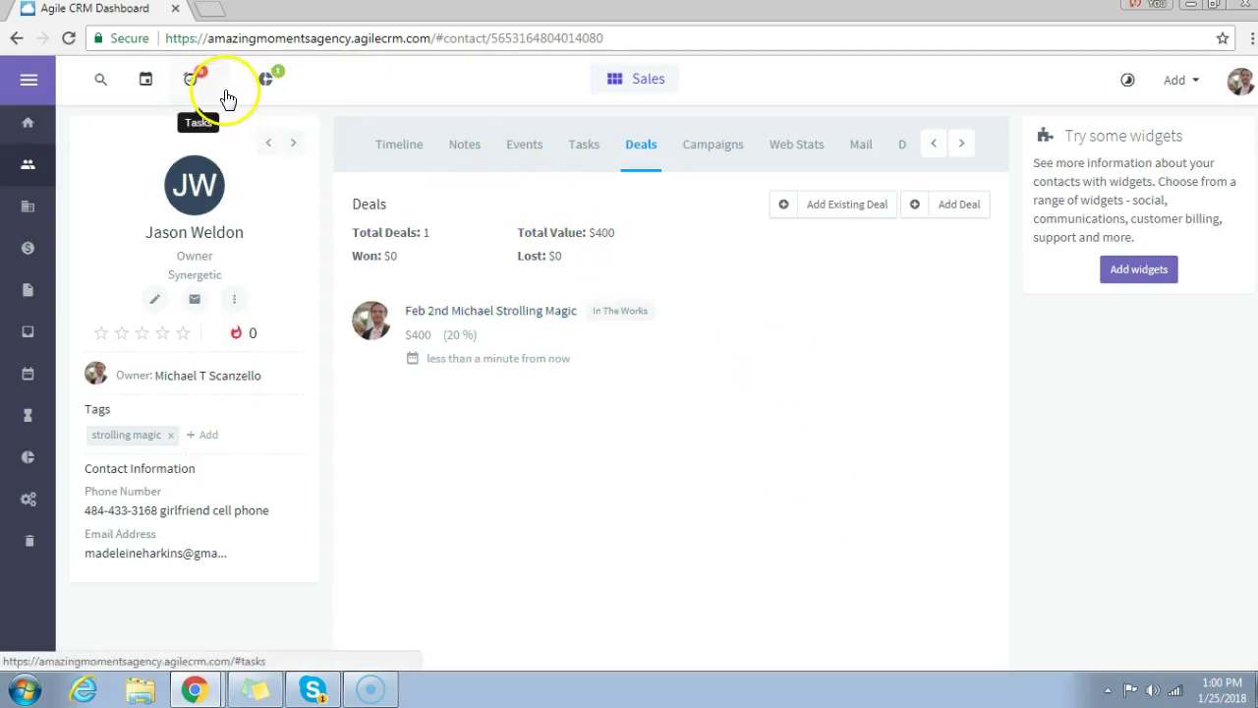
Open the pending tasks overview and look through the full list of overdue tasks
click(199, 82)
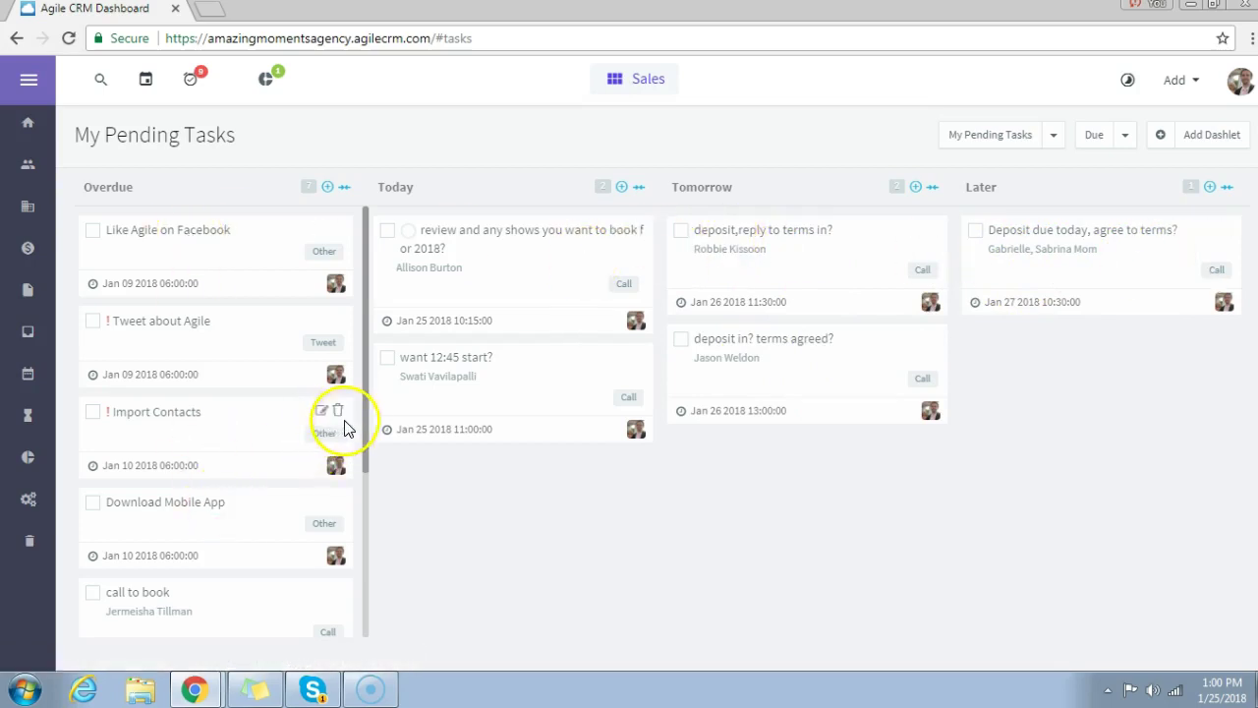
drag(363, 423, 372, 604)
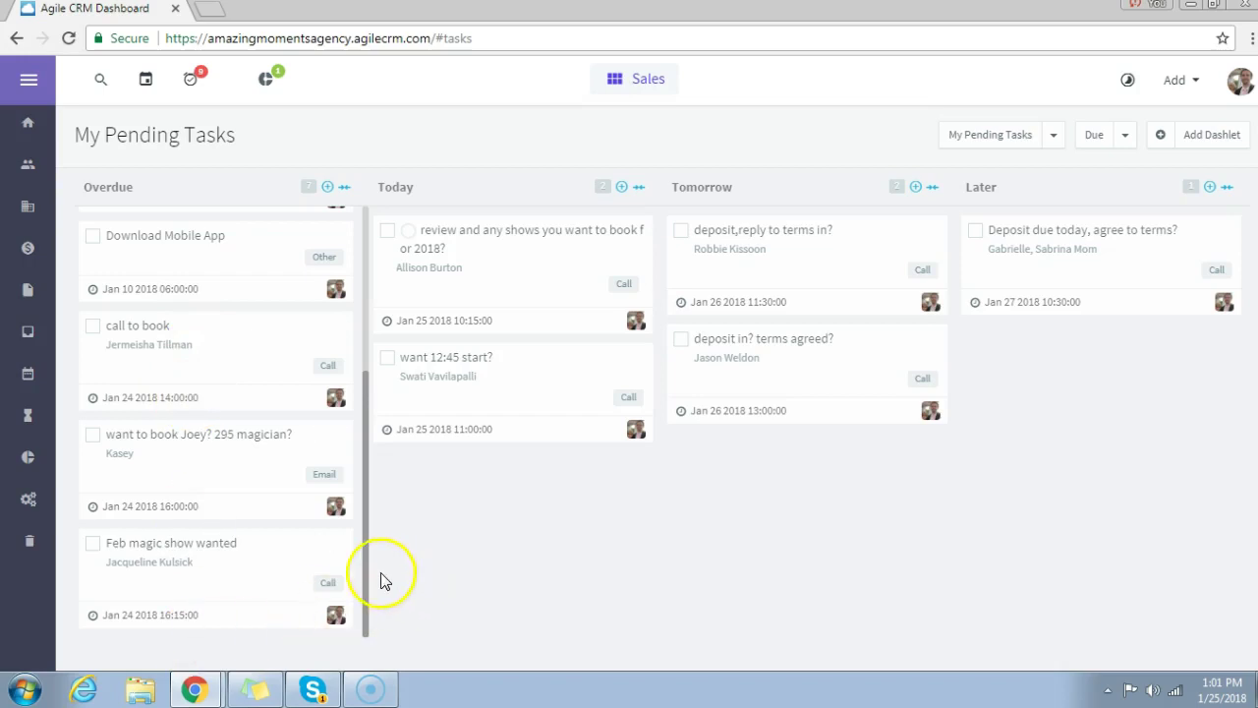
drag(369, 570, 377, 495)
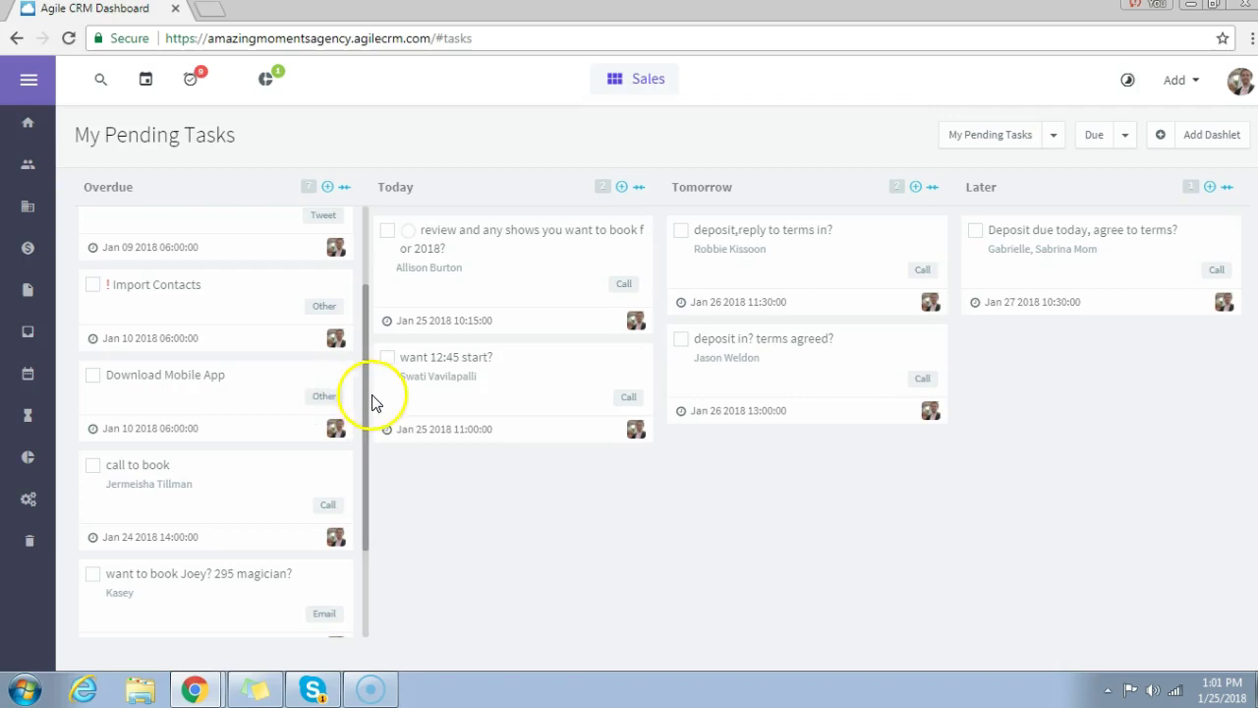
drag(365, 399, 357, 519)
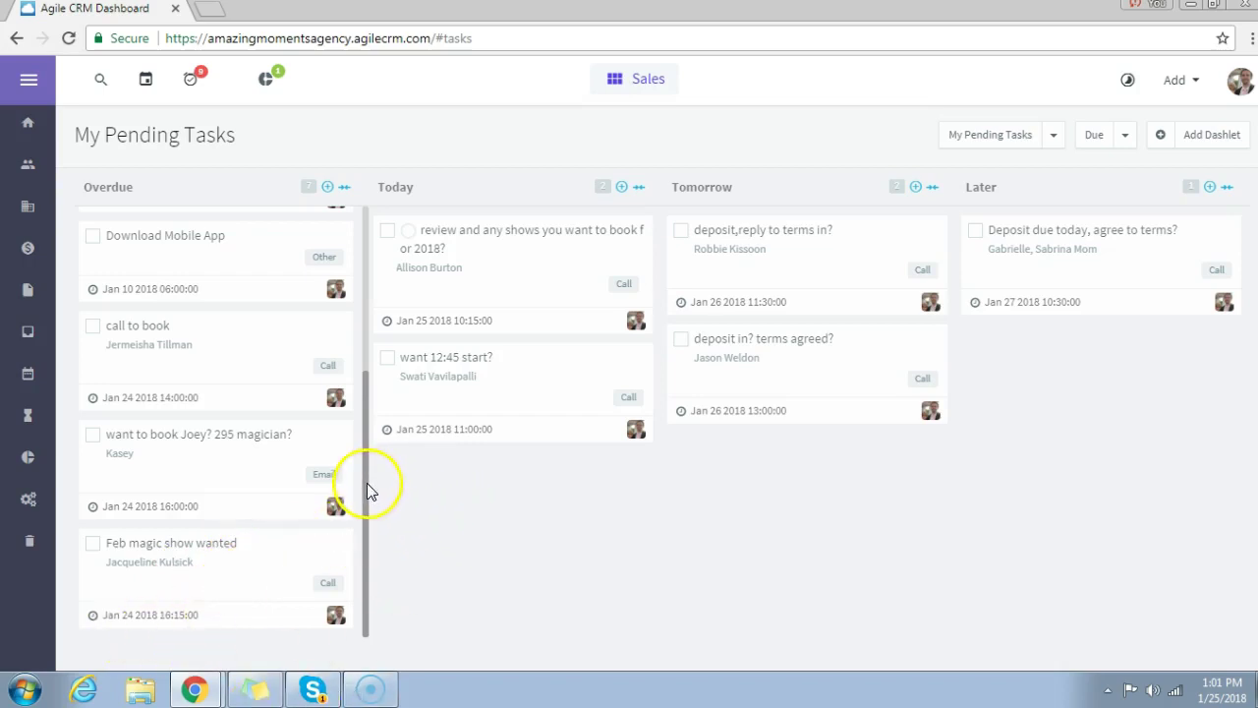
drag(368, 394, 360, 191)
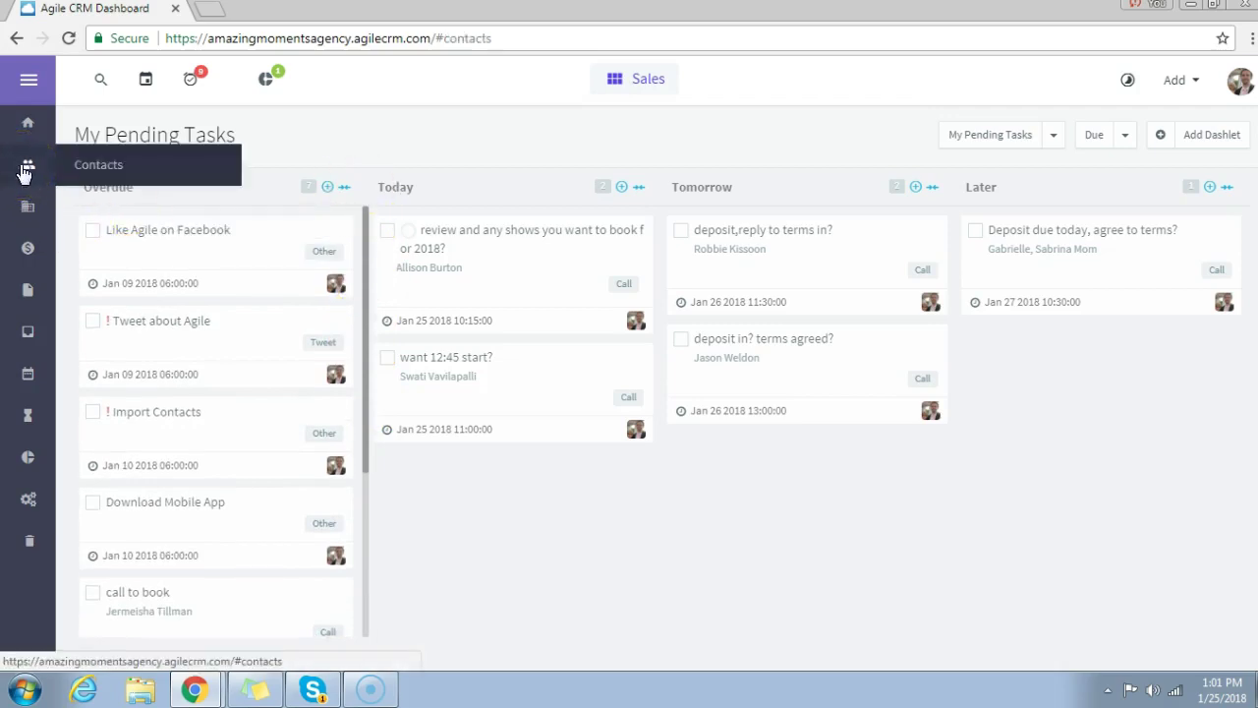
Open the first contact in the contacts list and show that contact's events
click(25, 172)
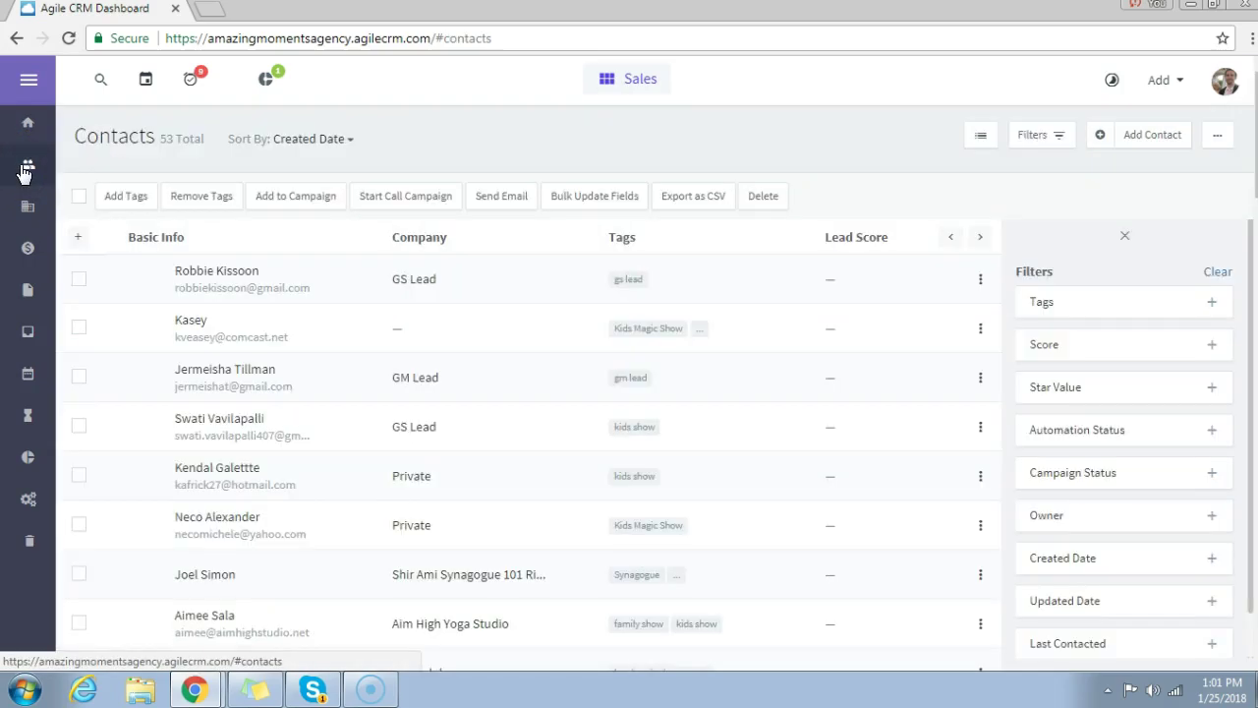
click(228, 272)
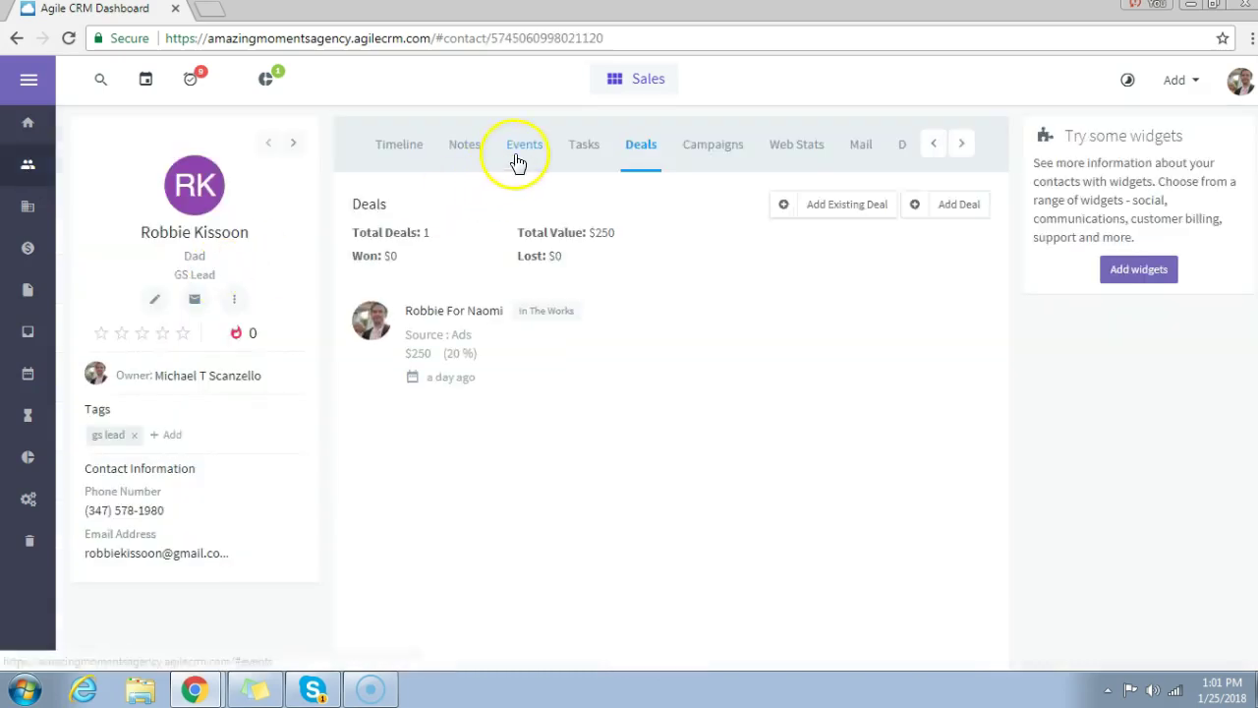
click(530, 153)
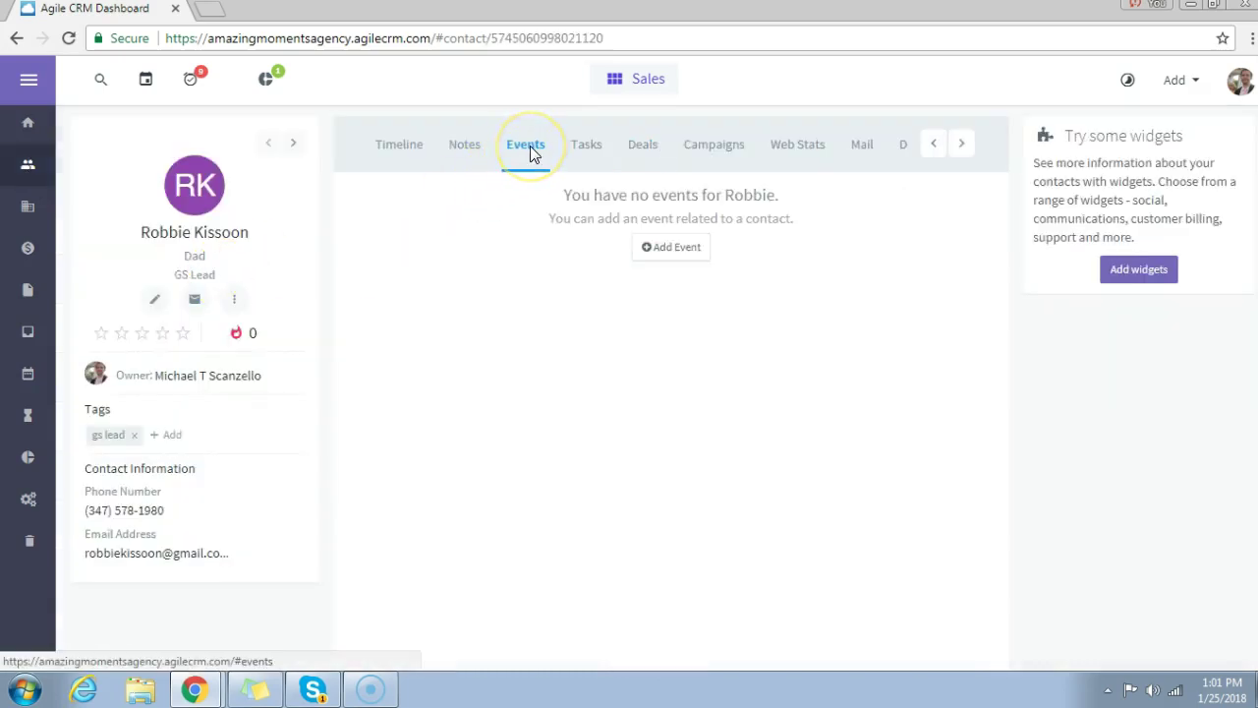
Start a new event for the contact, naming it Sept 15th plus the performer's name and fp, and check the status options without choosing one
click(651, 246)
click(640, 179)
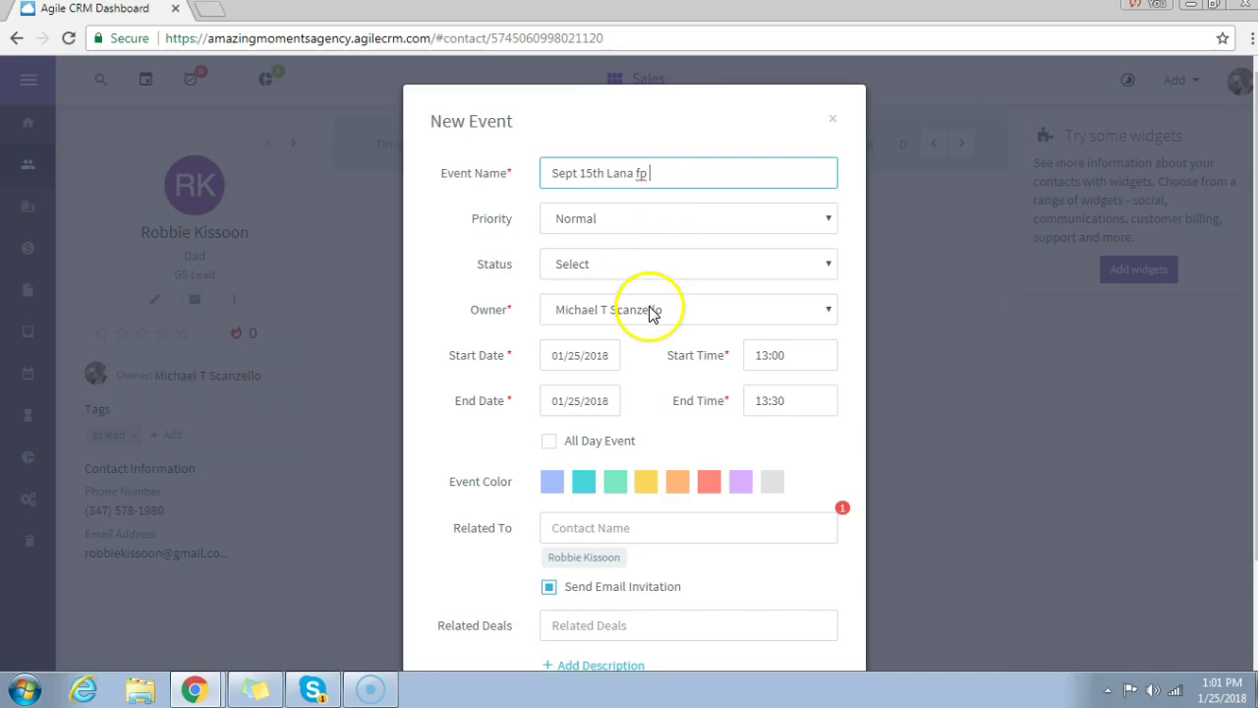
click(829, 267)
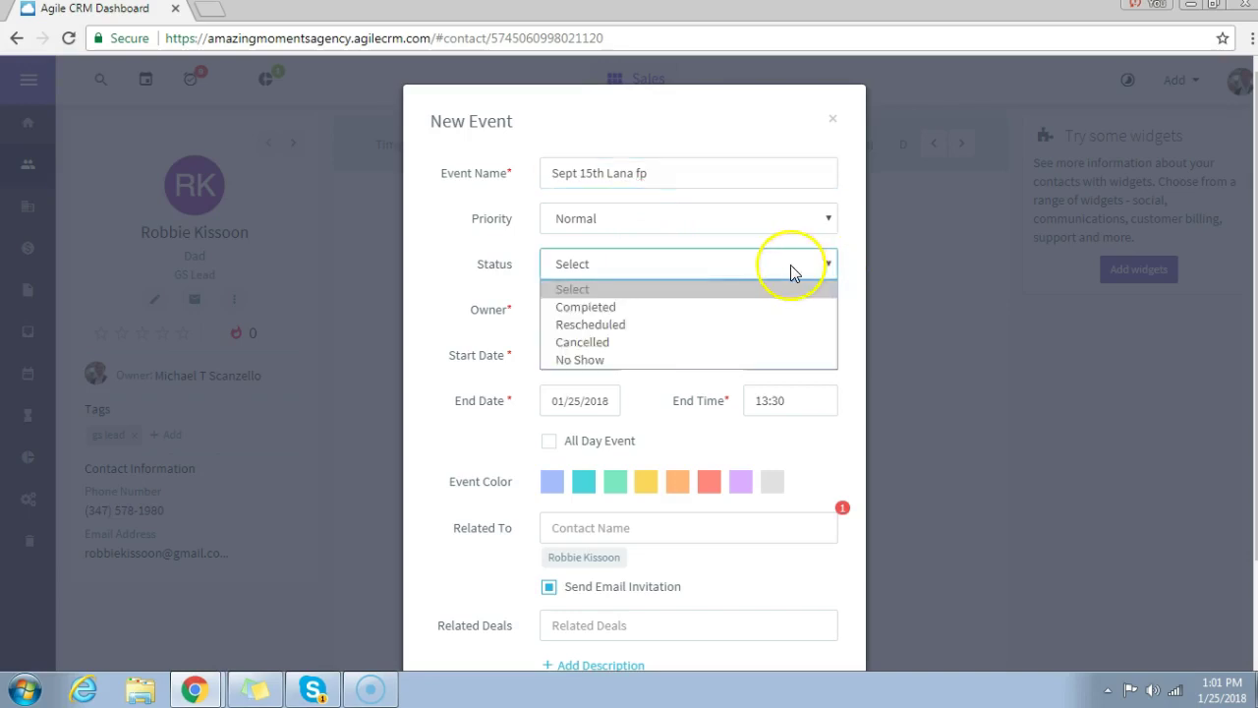
click(749, 268)
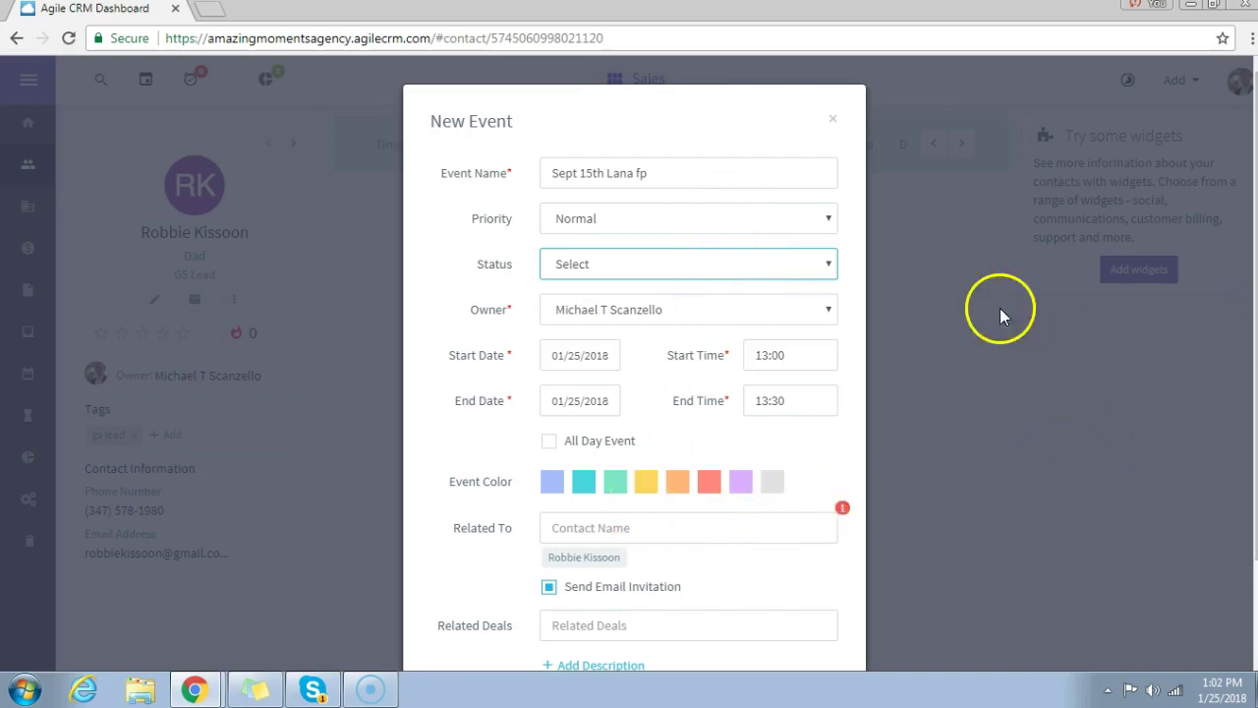
Set the event's start date to 09/12/2018
click(596, 354)
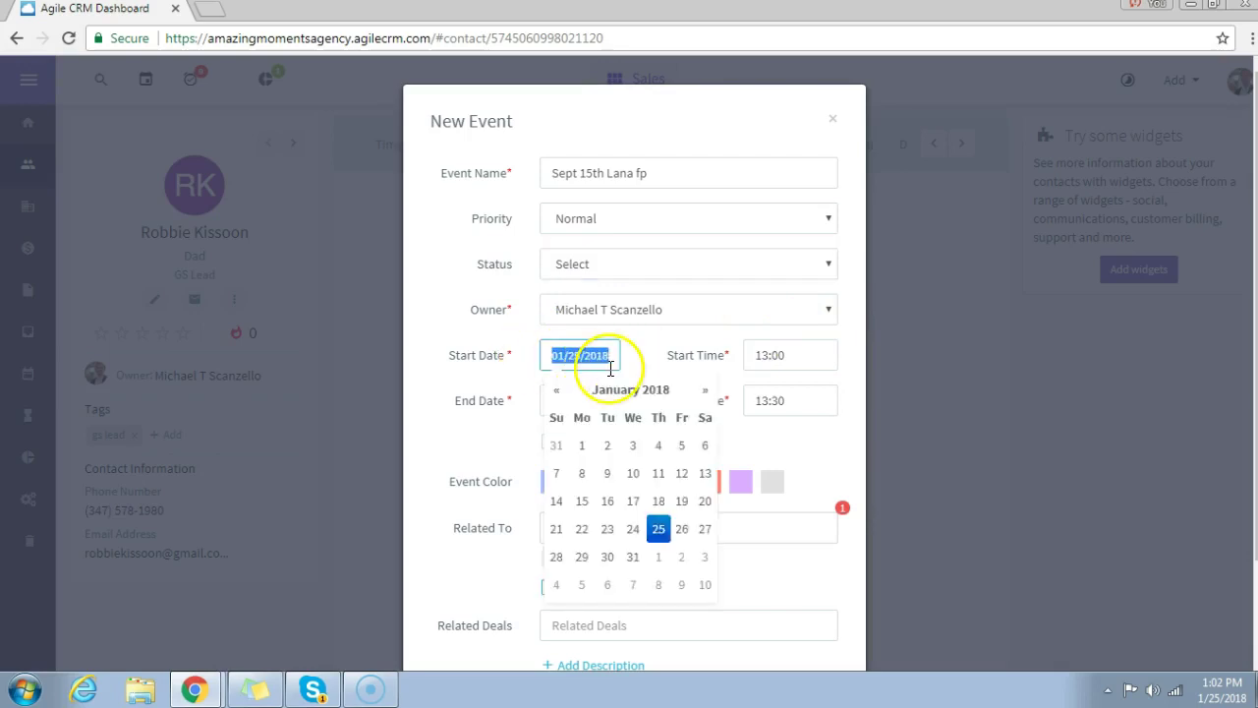
drag(610, 368, 592, 175)
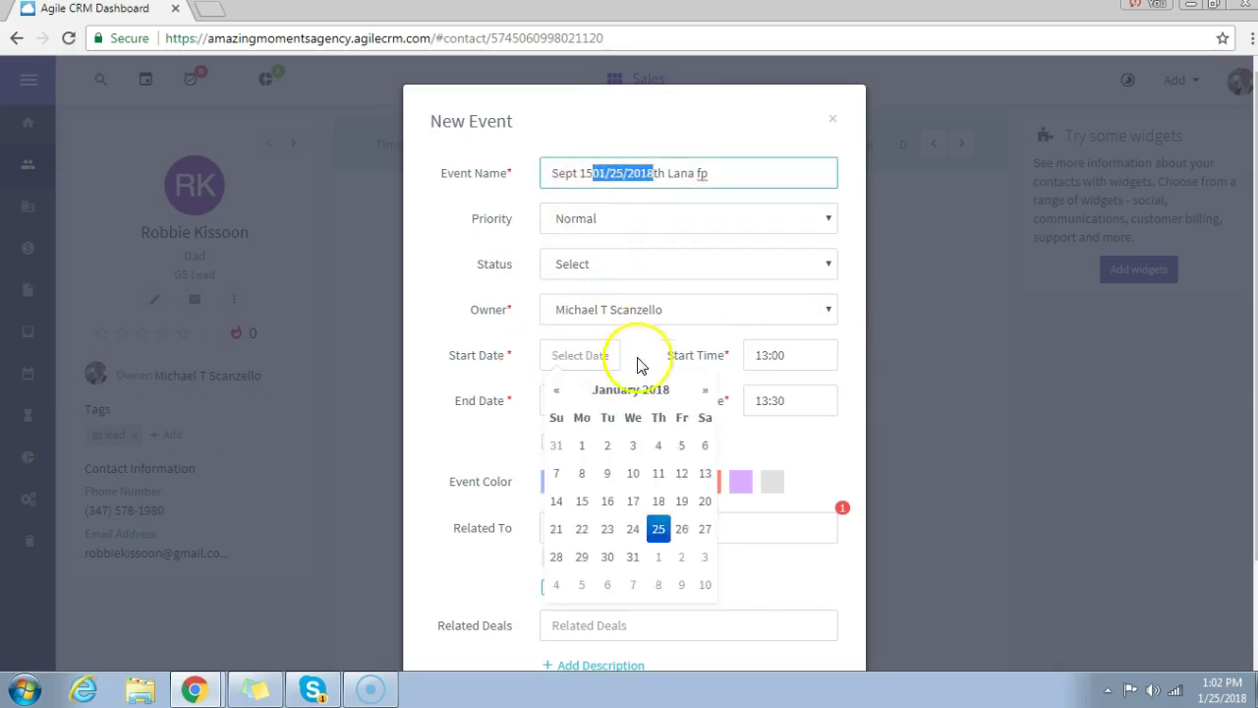
click(705, 390)
click(705, 391)
click(705, 390)
click(705, 390)
click(705, 391)
click(705, 390)
click(705, 390)
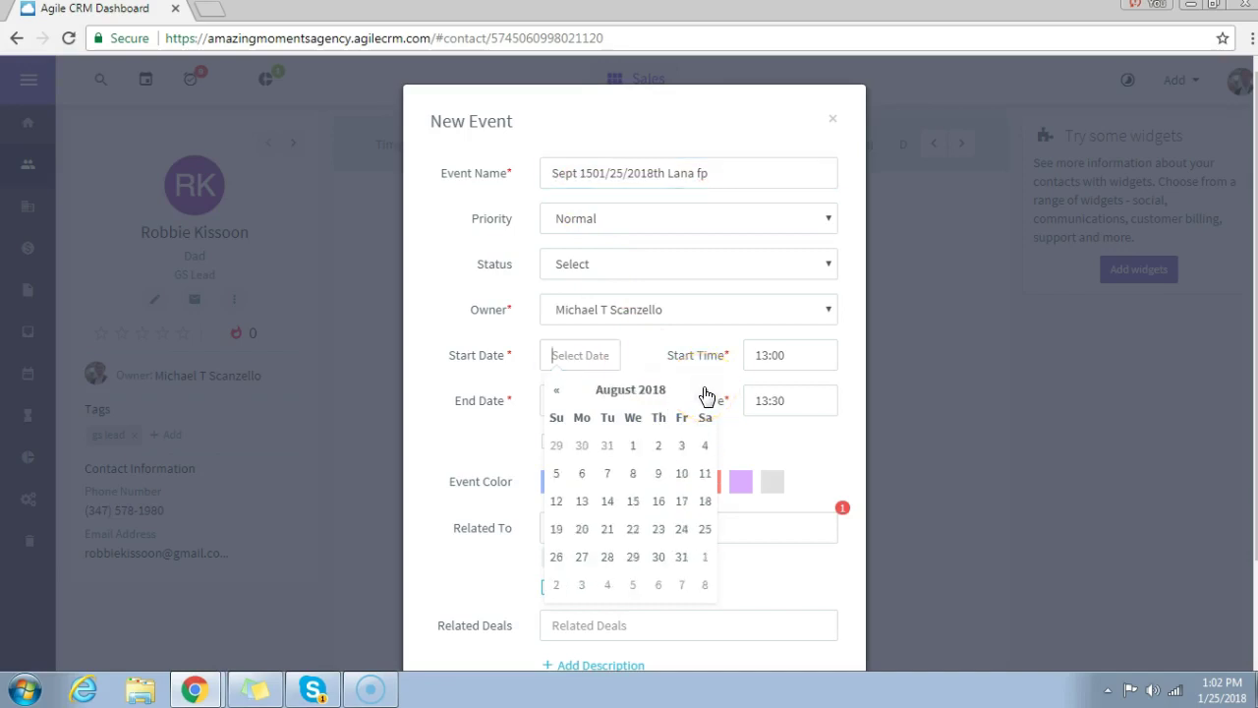
click(704, 390)
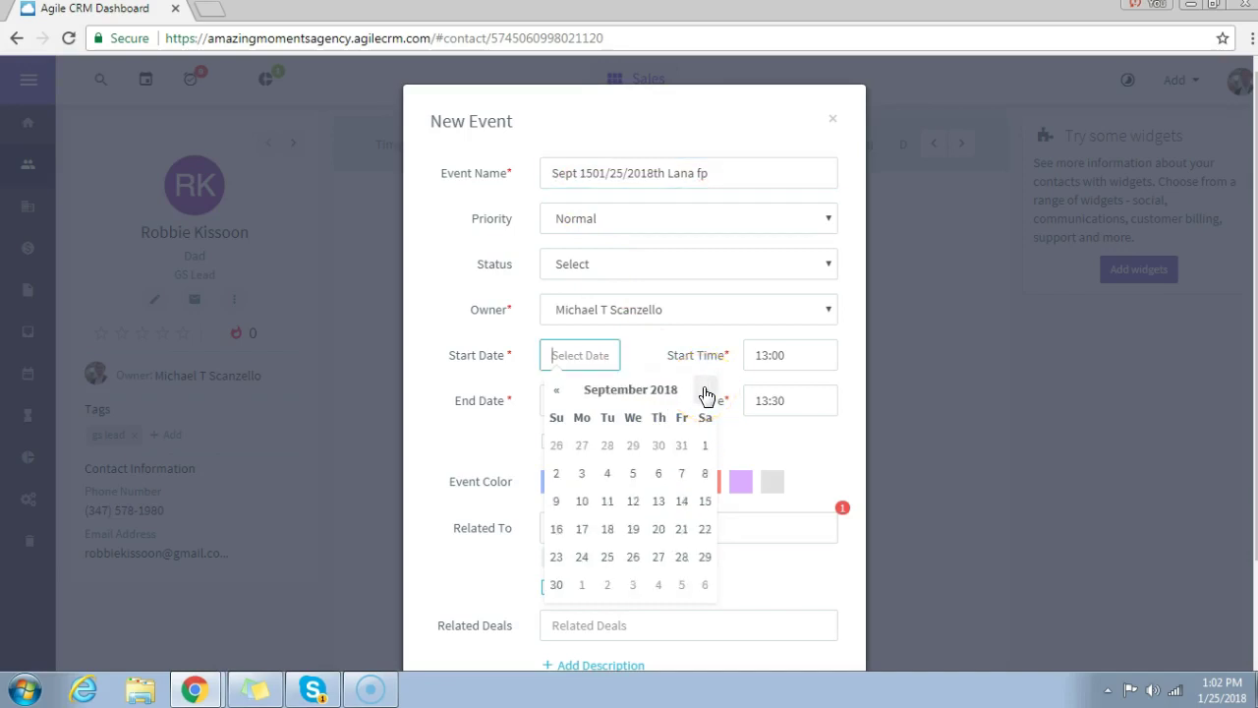
click(634, 503)
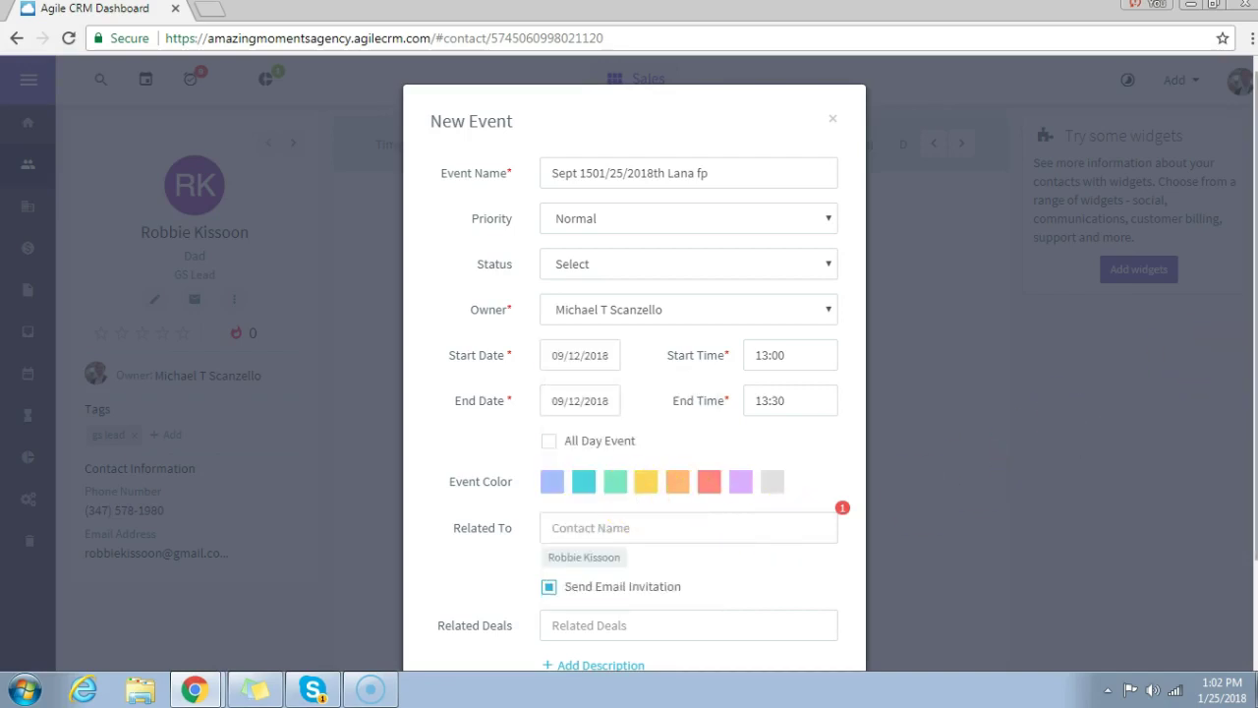
Remove the stray date and leftover "th" from the event name, keeping Sept 15 and the performer's name with fp
scroll(1251, 351, down, 2)
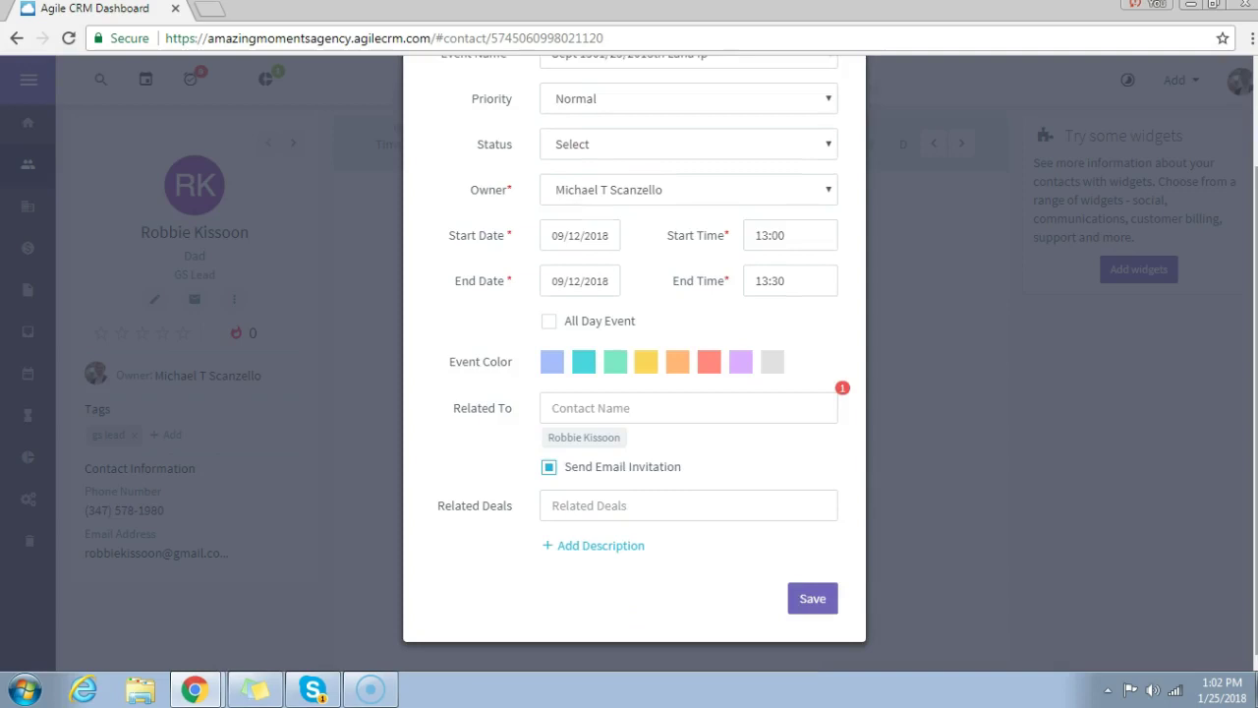
scroll(829, 363, up, 2)
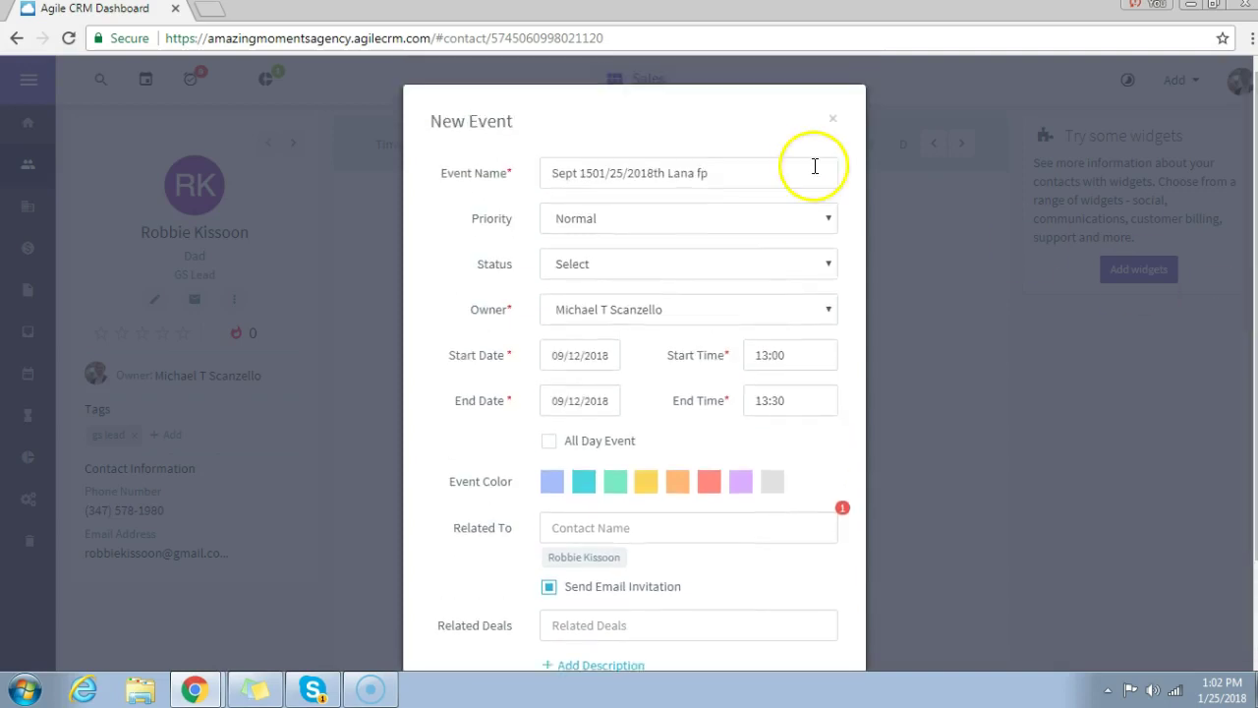
text(f)
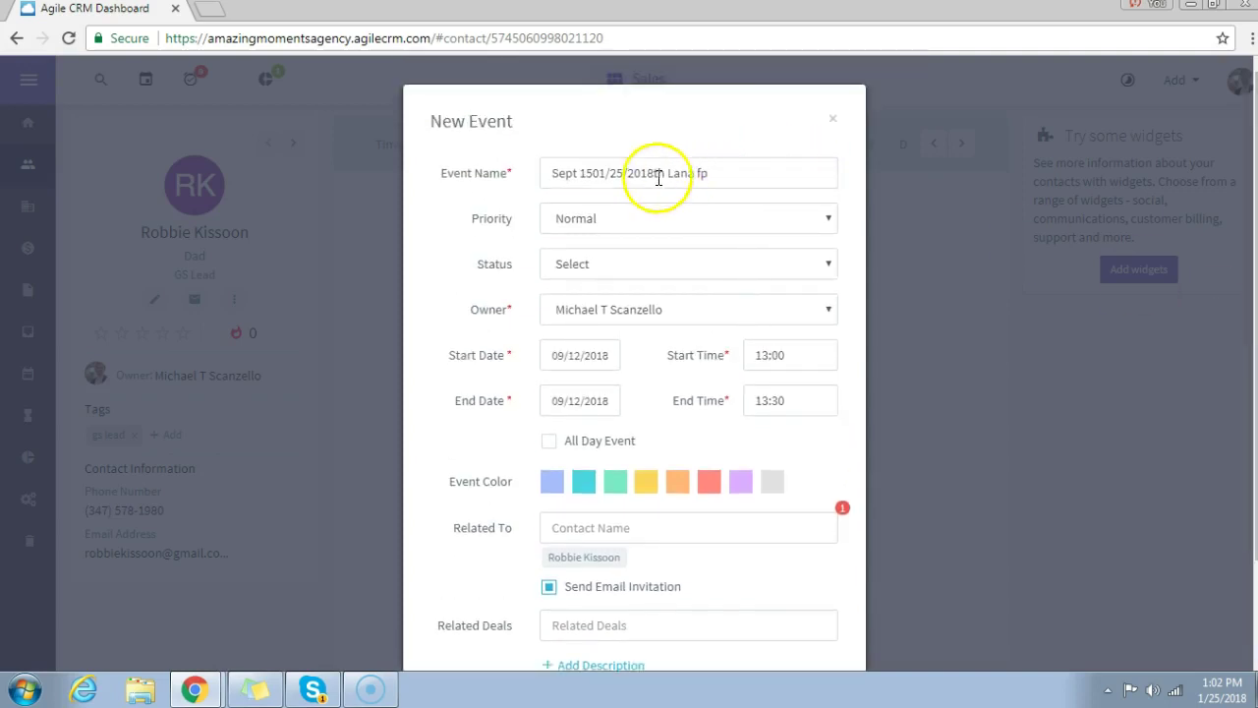
click(594, 174)
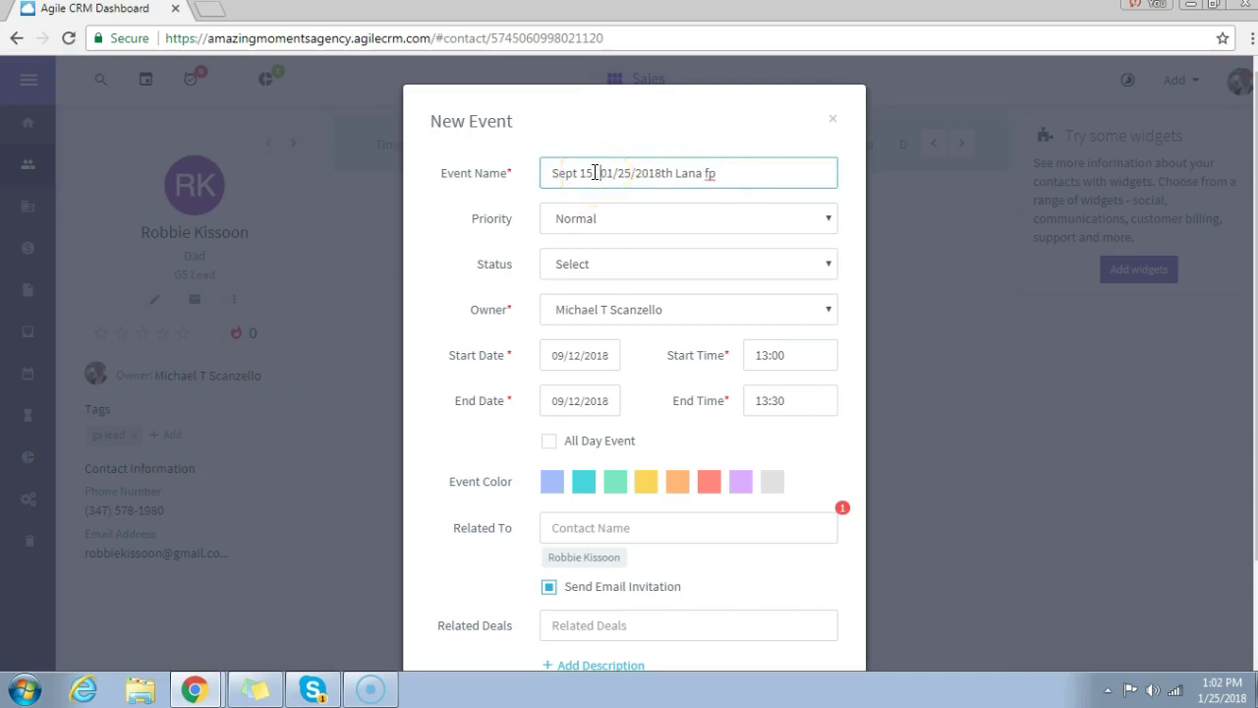
drag(605, 173, 677, 173)
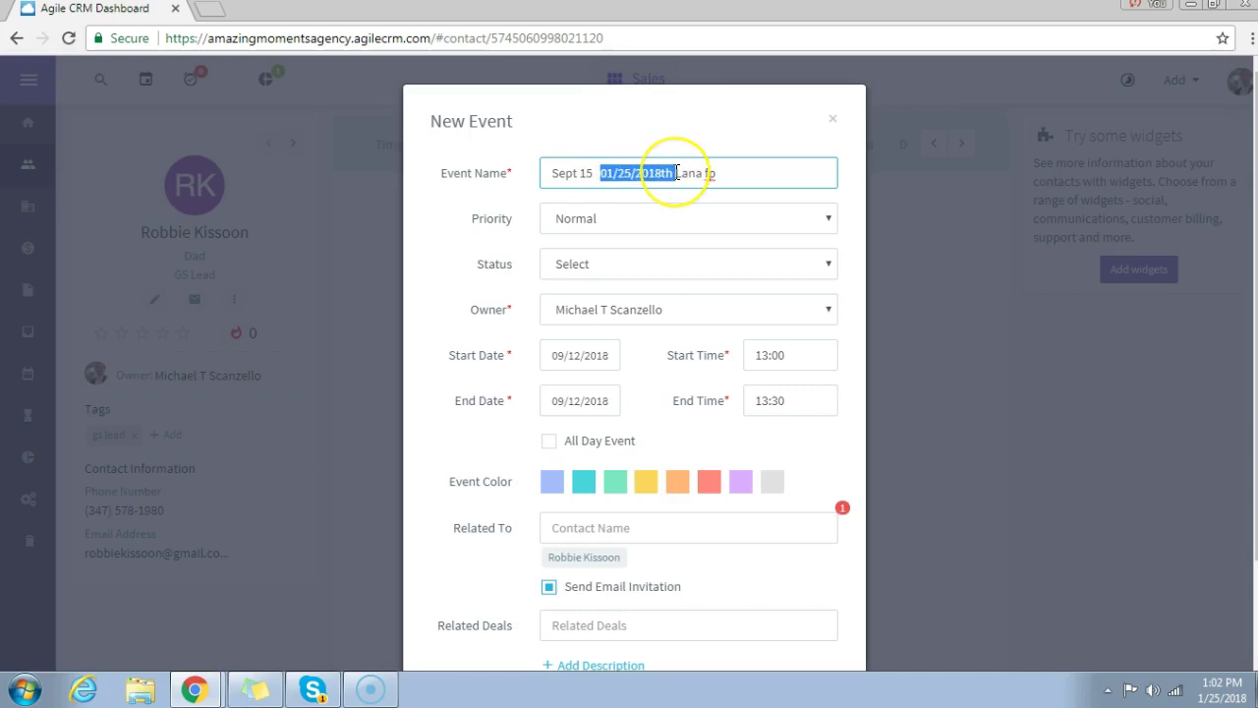
key(BackSpace)
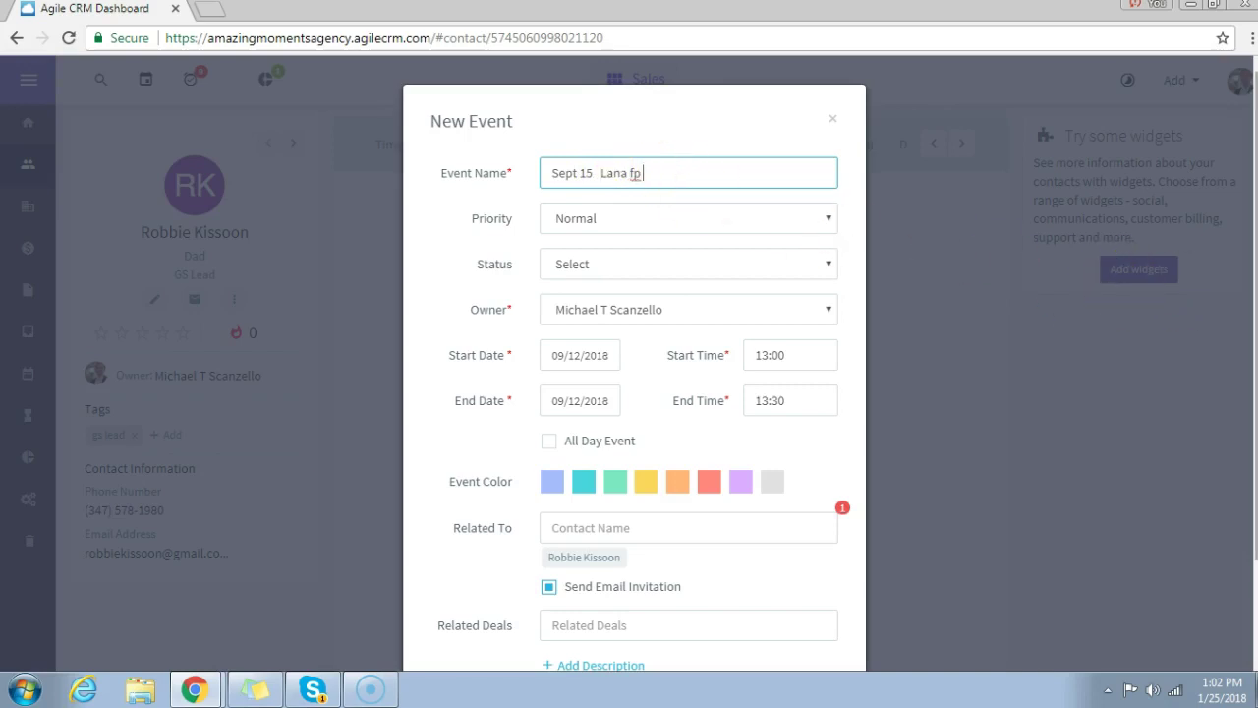
Link the contact's existing deal to the event and replace the text after Sept 15 in the event name with the deal's performer's name
scroll(1253, 305, down, 2)
scroll(828, 369, down, 1)
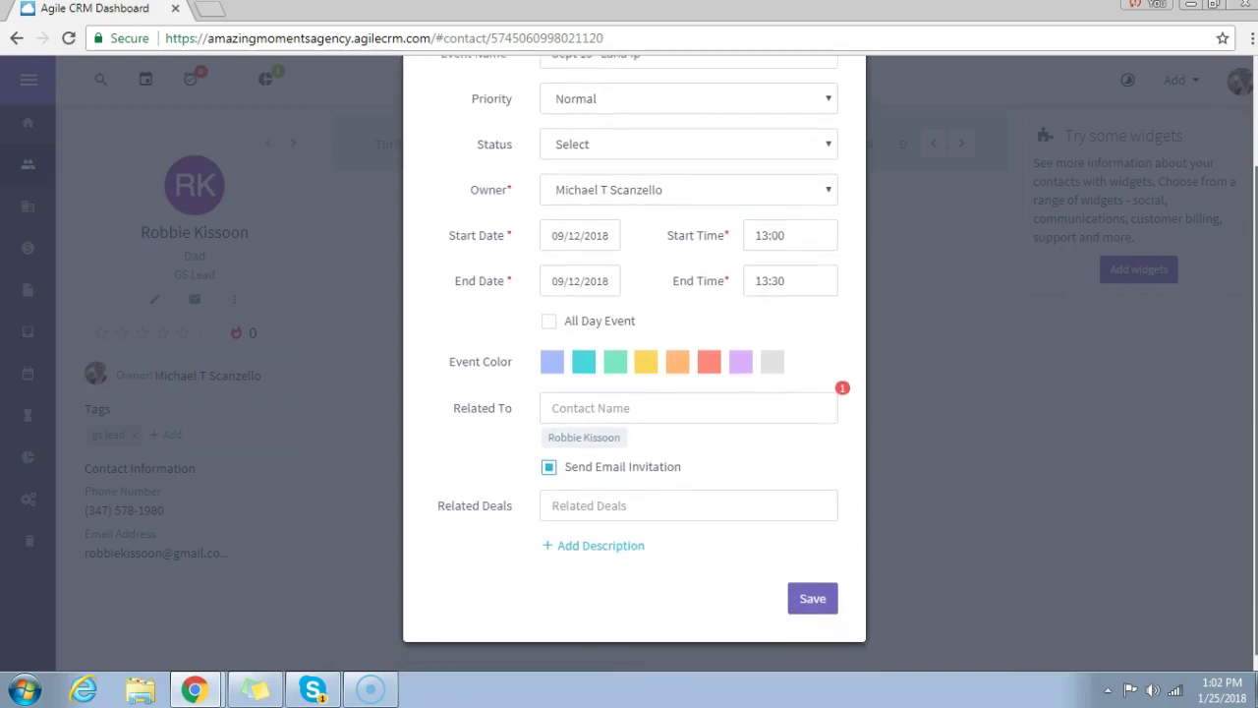
click(607, 507)
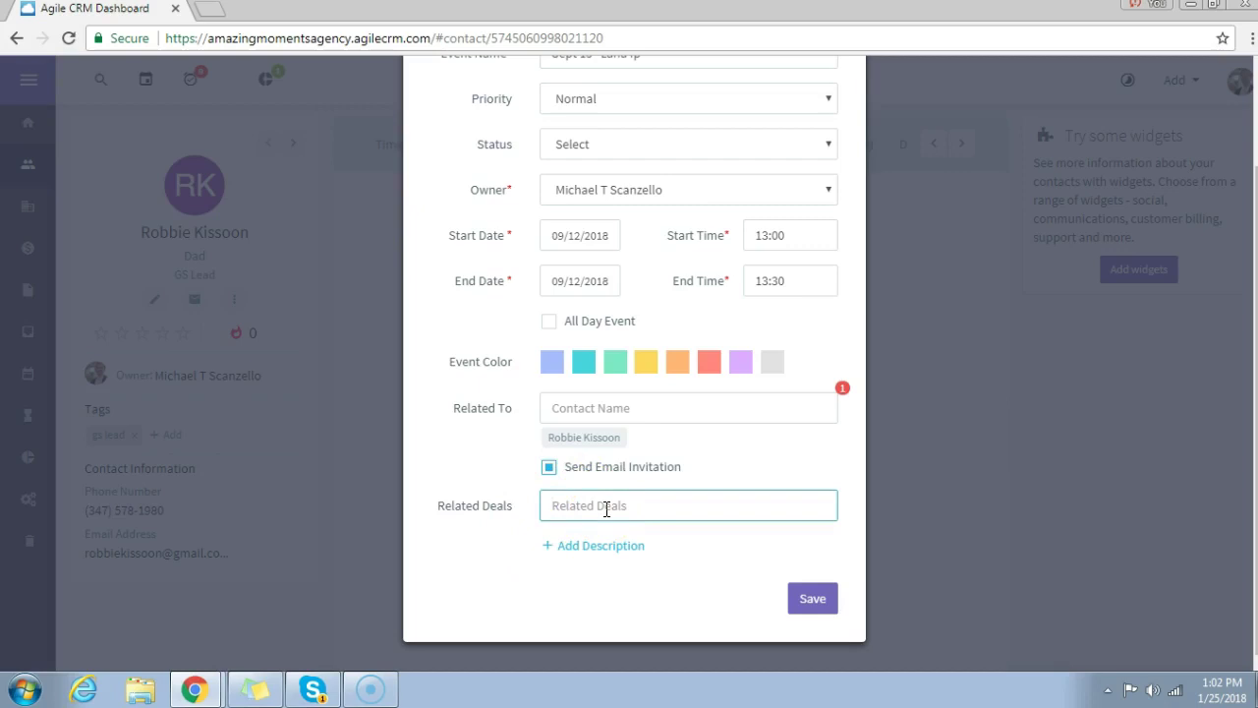
text(robb)
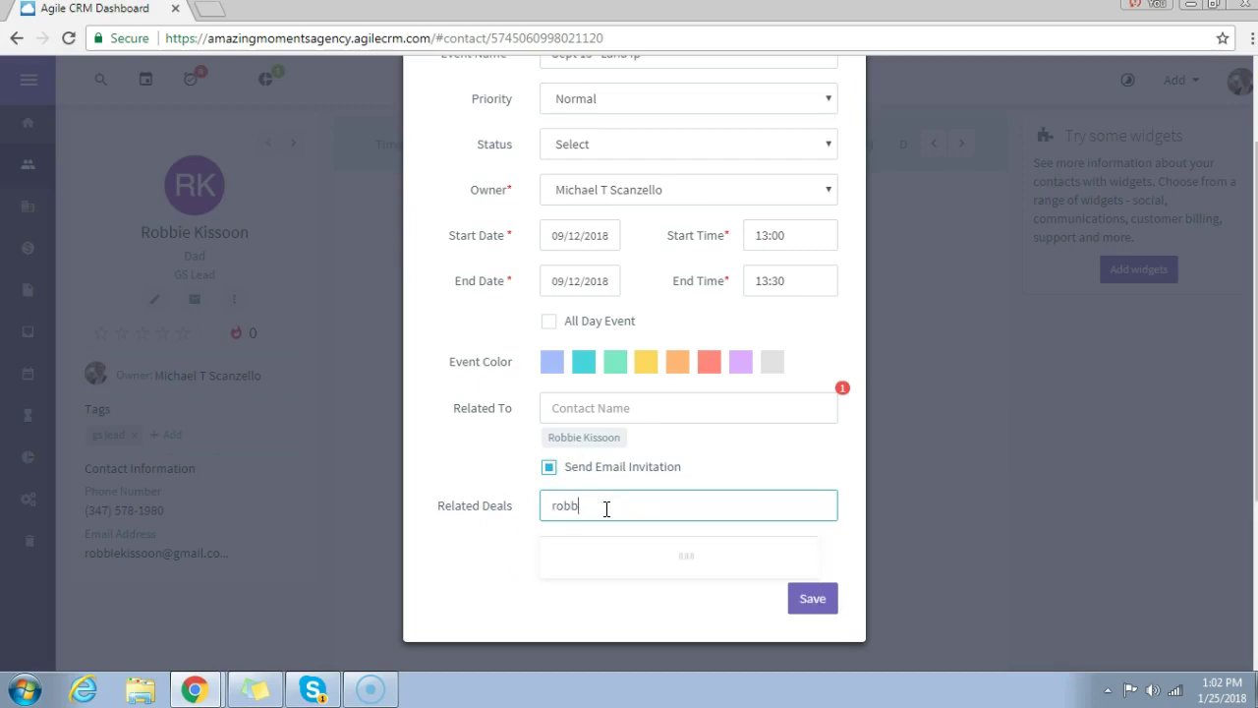
click(616, 587)
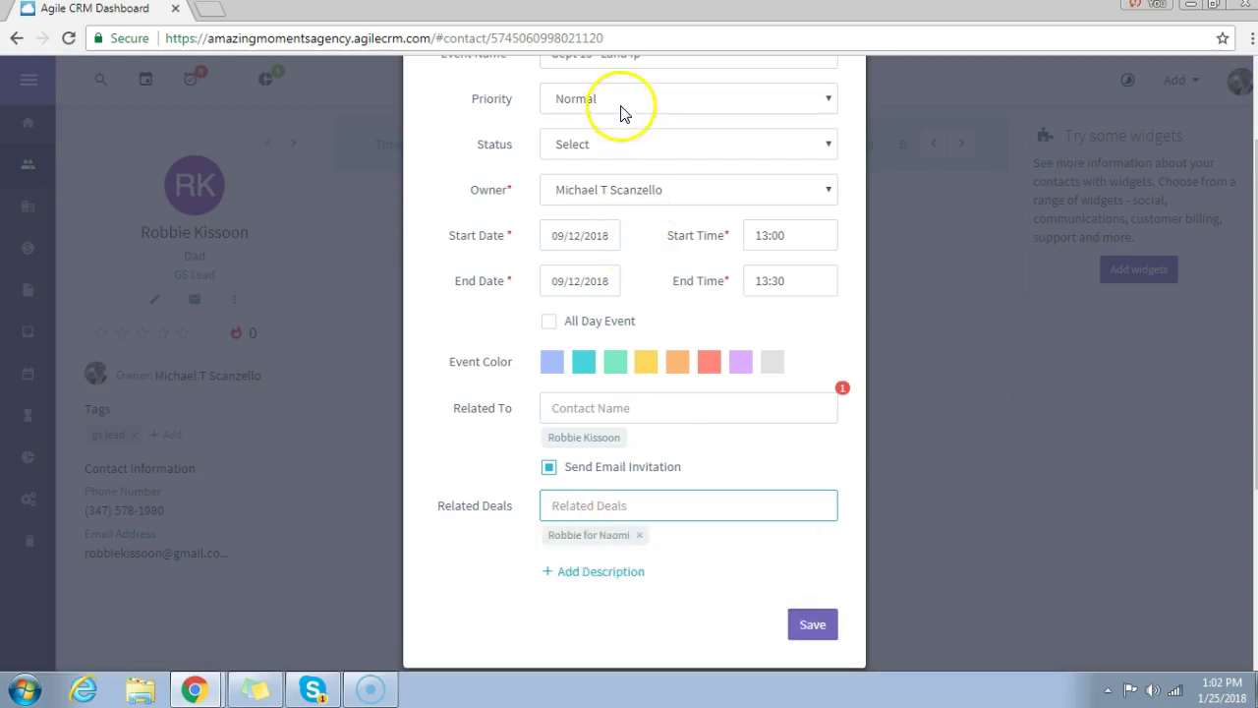
scroll(688, 295, up, 2)
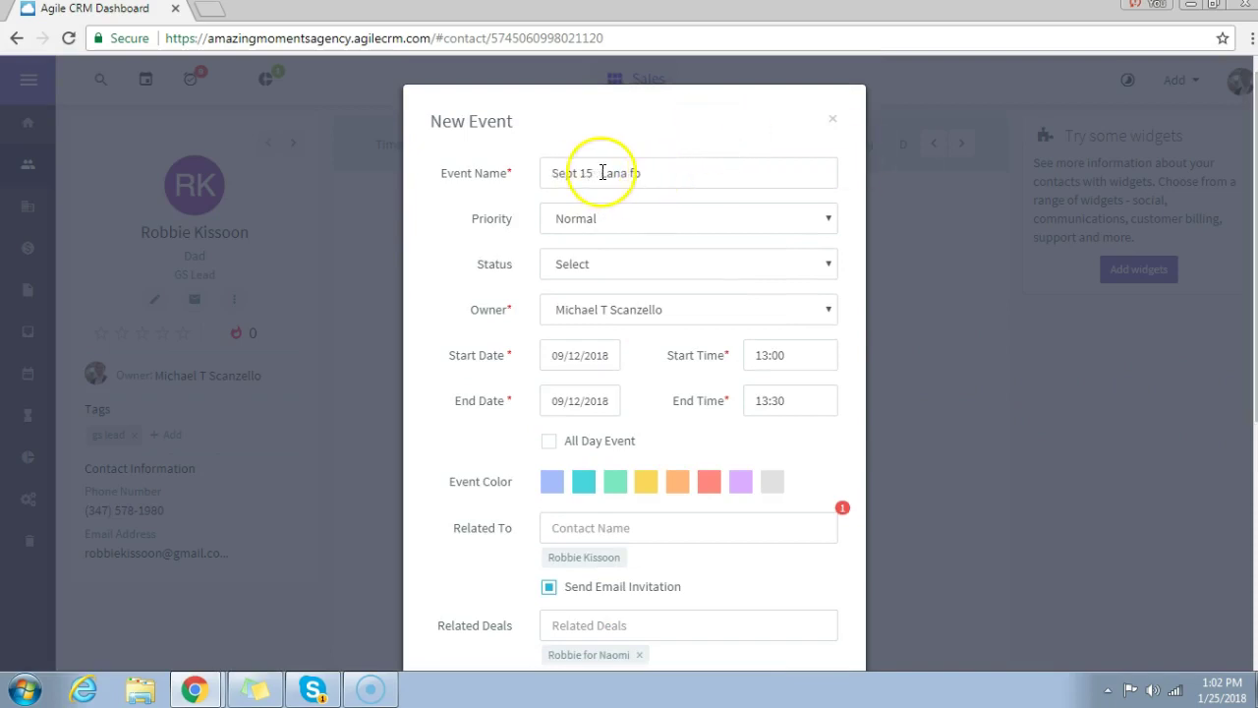
drag(600, 173, 659, 175)
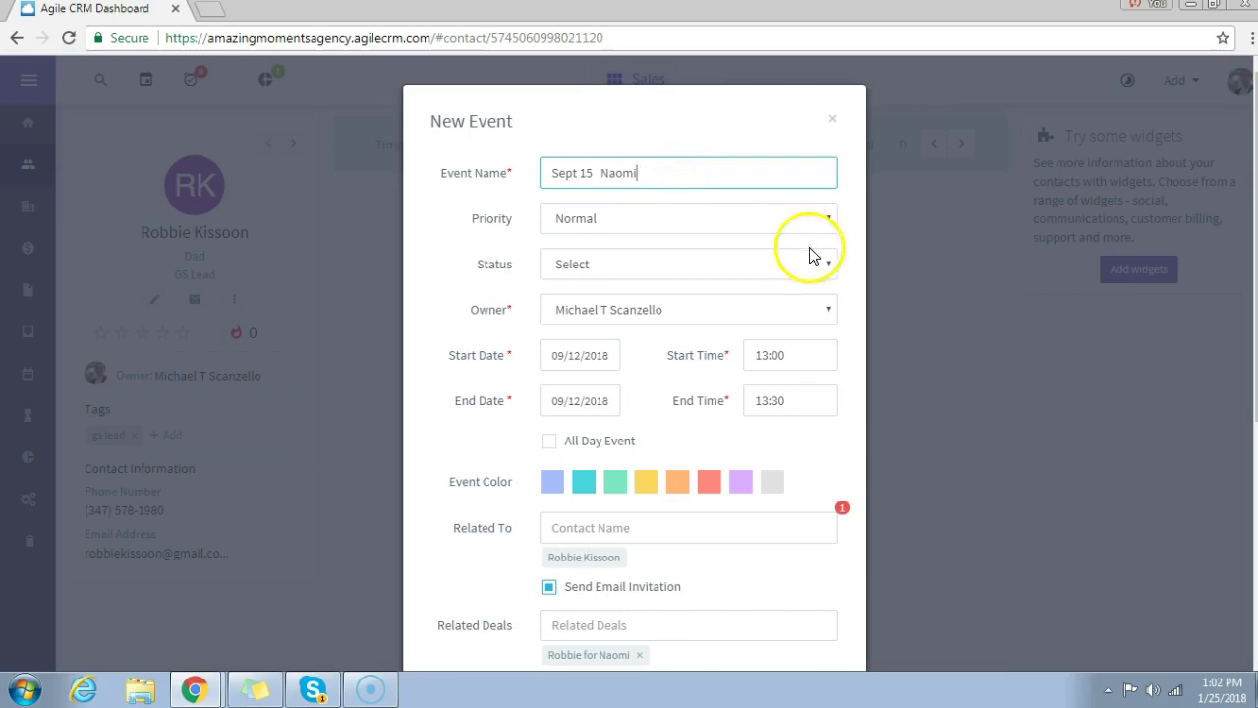
Review the completed event form from beginning to end and close it without saving
scroll(634, 393, down, 3)
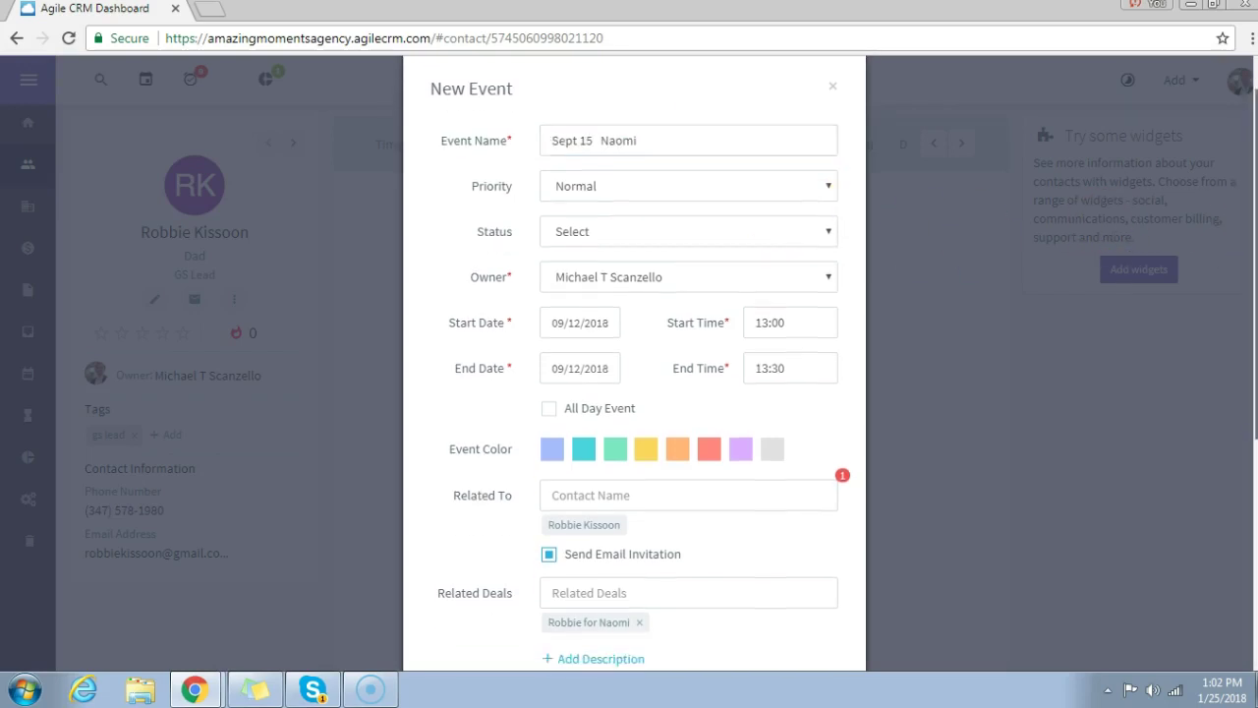
scroll(635, 394, up, 2)
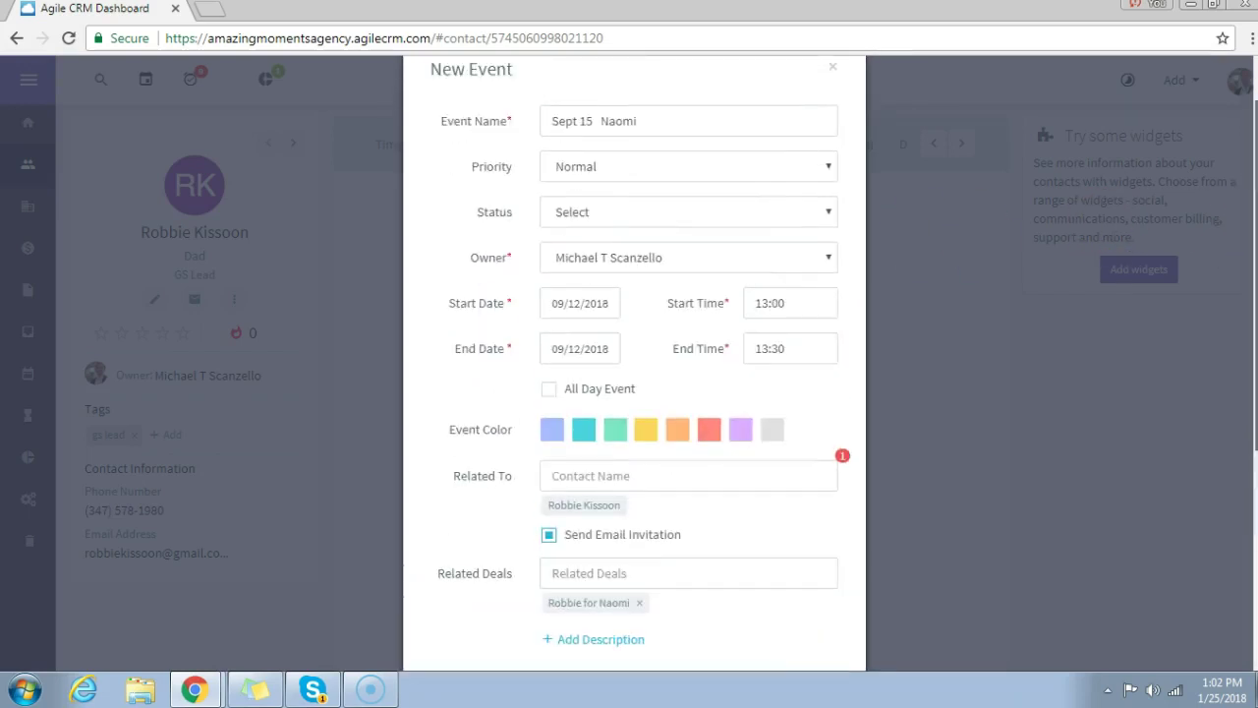
scroll(1244, 364, down, 3)
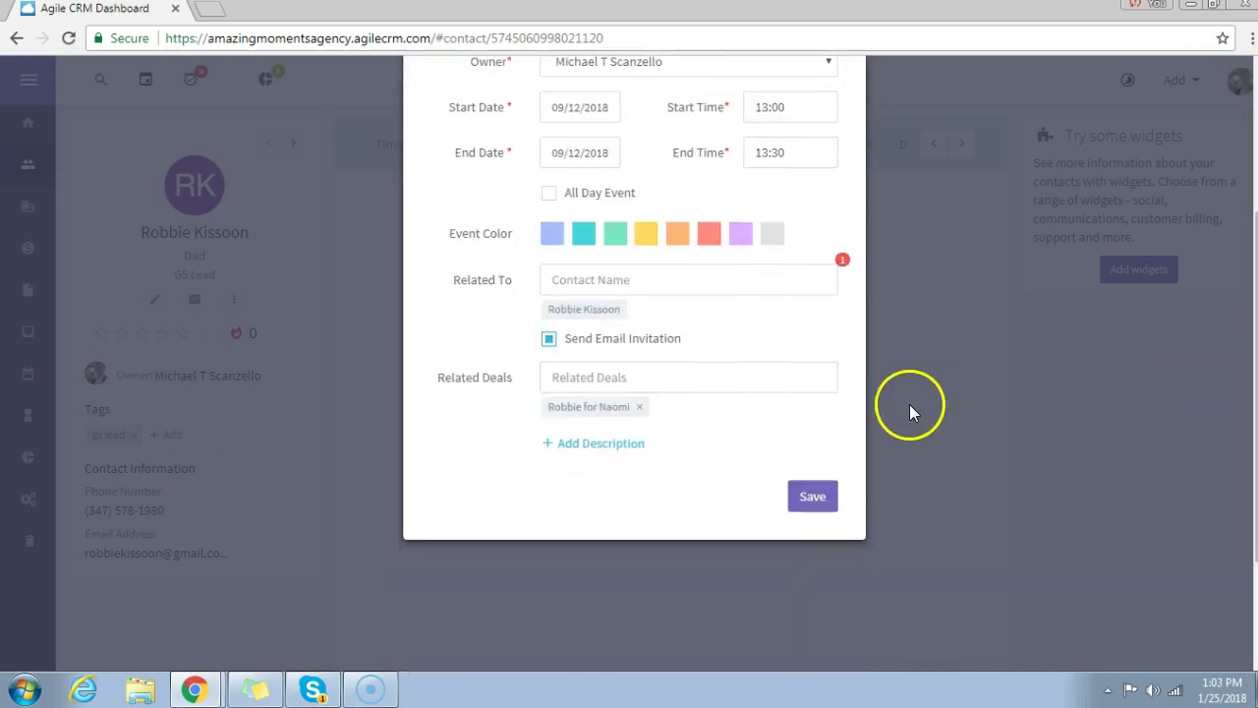
scroll(610, 285, up, 3)
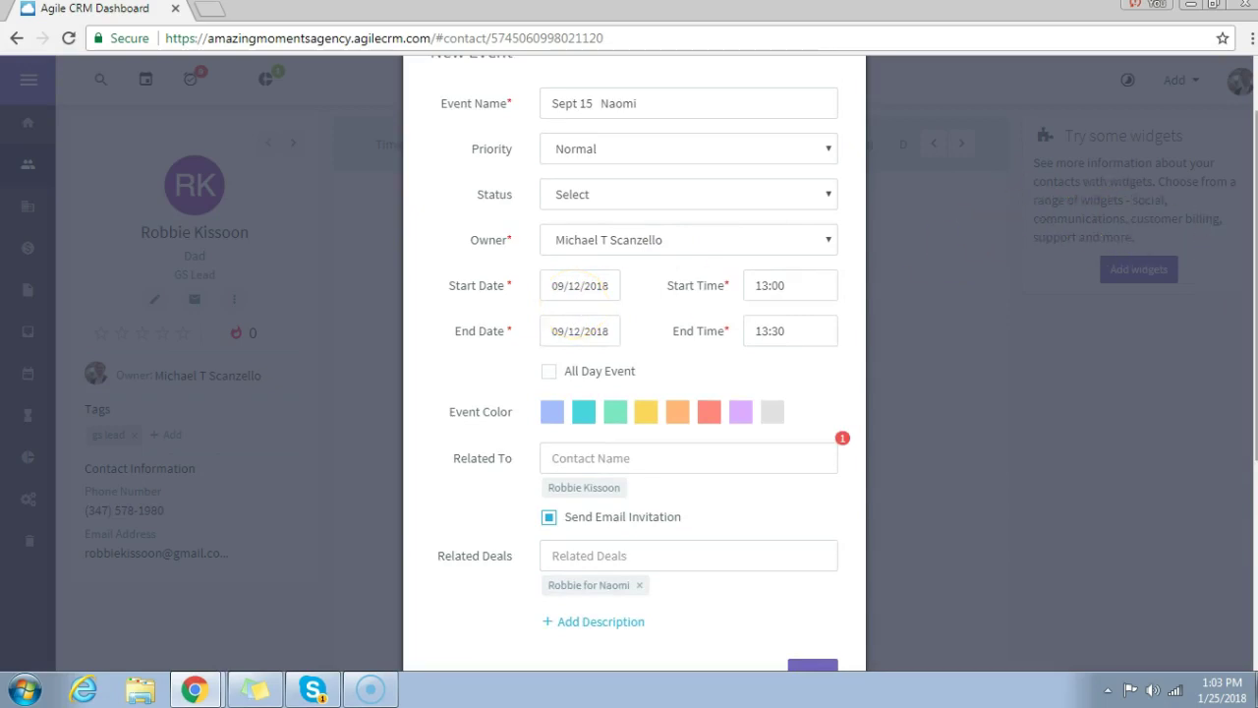
scroll(634, 364, down, 2)
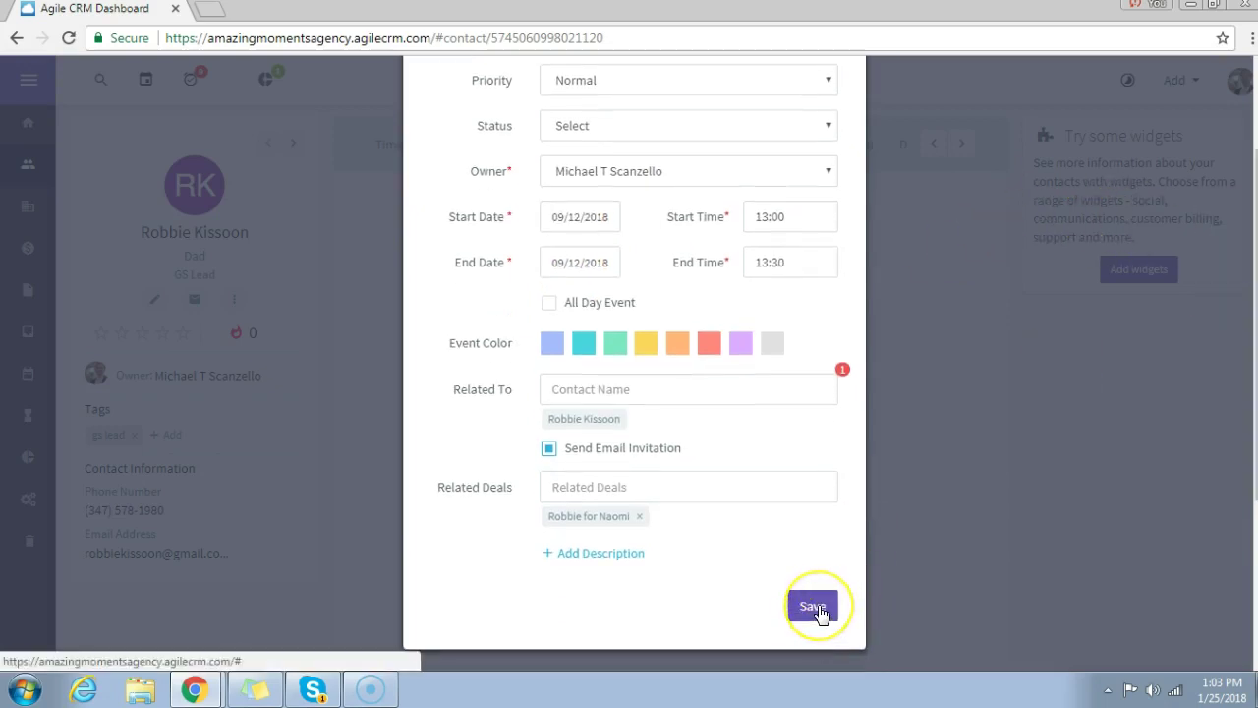
click(1160, 351)
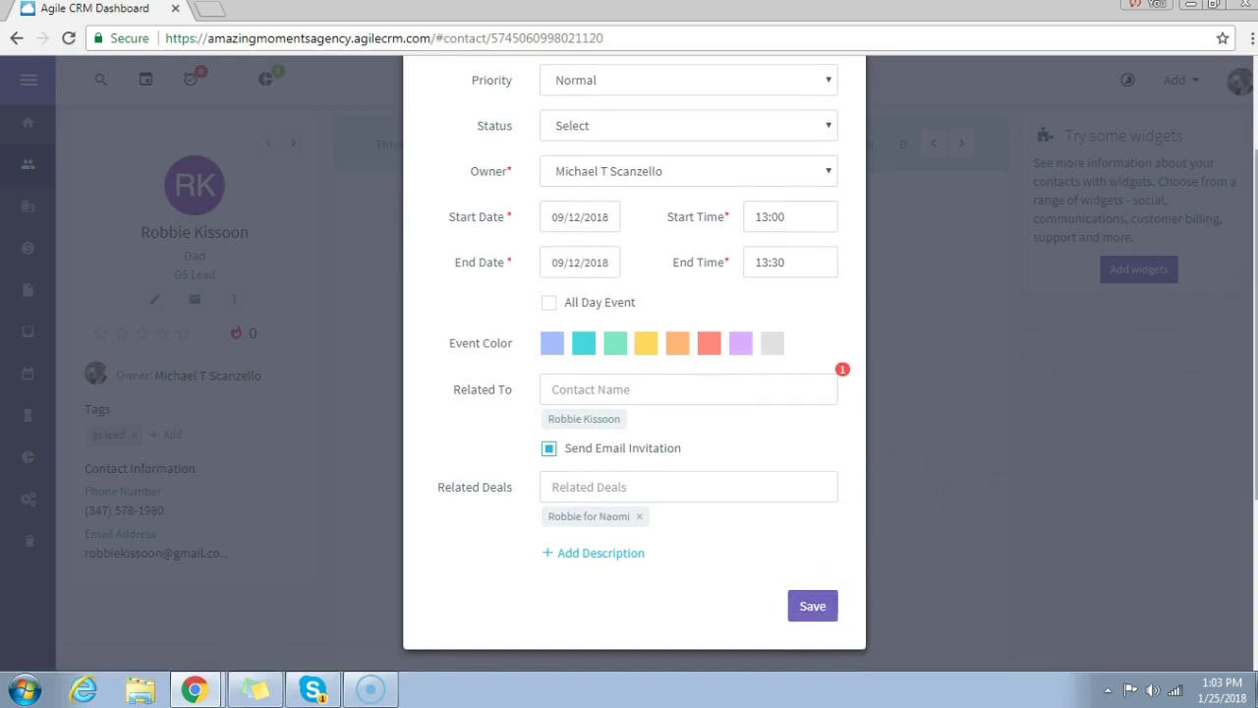
scroll(1160, 351, up, 3)
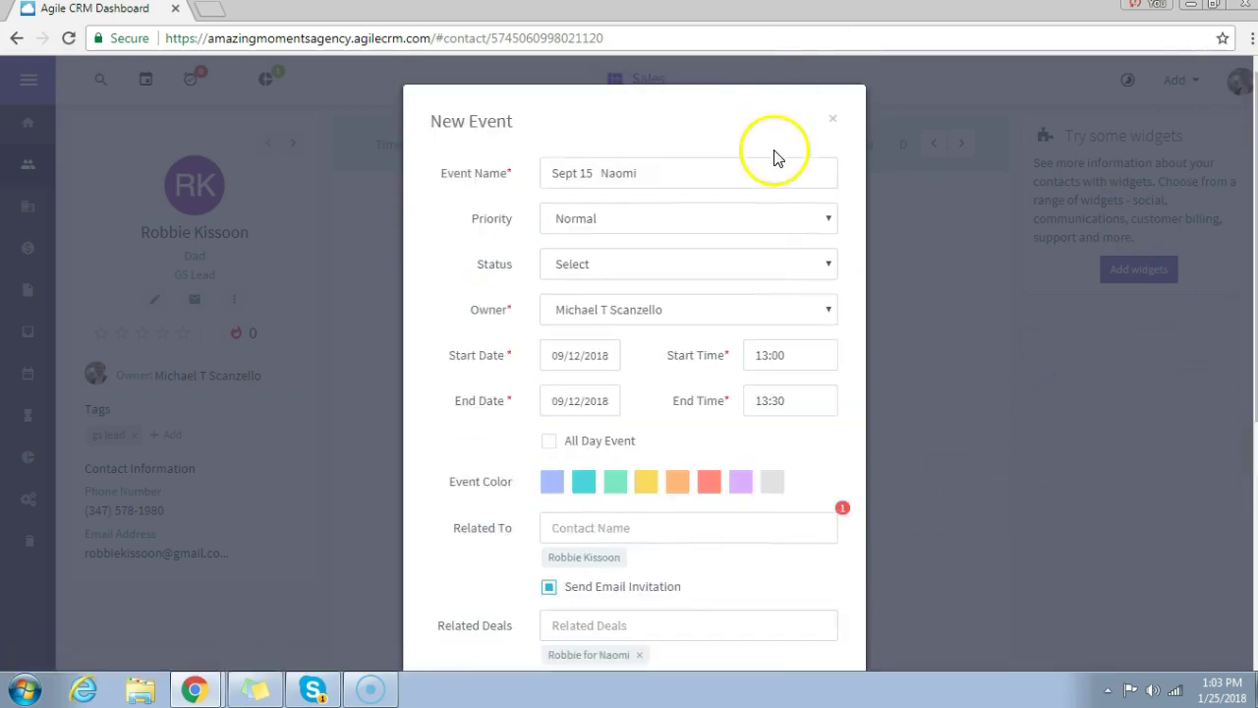
click(832, 119)
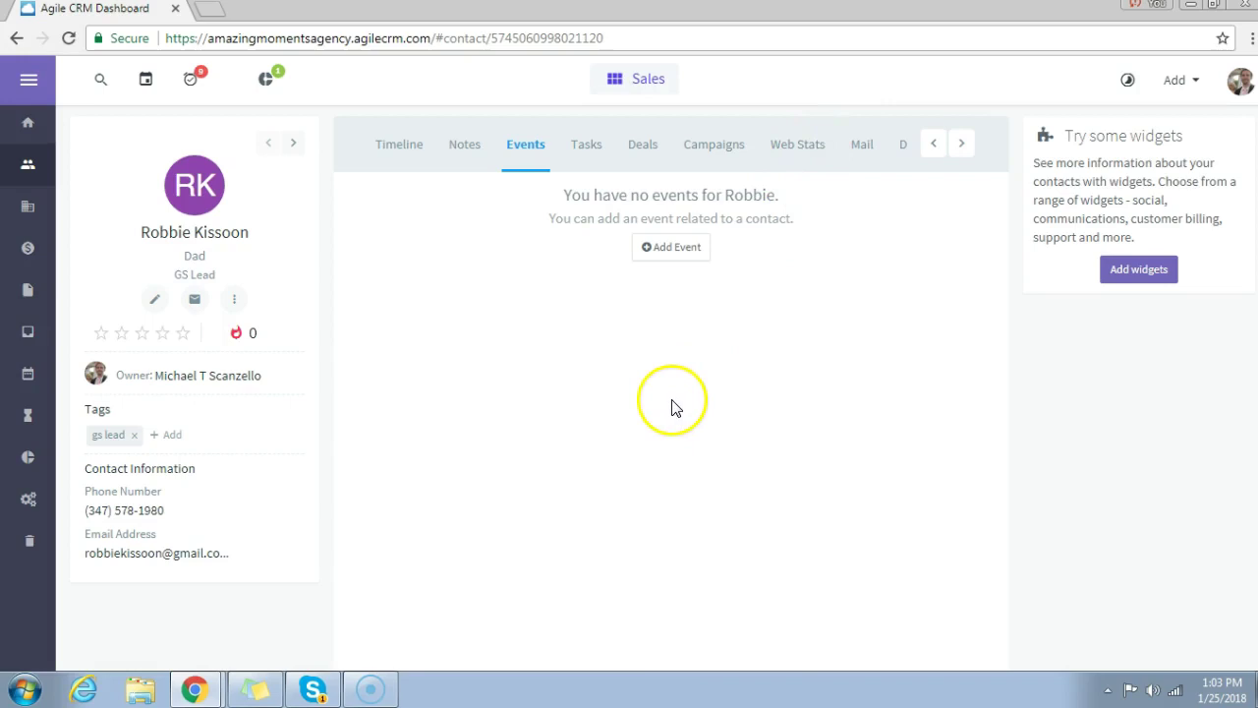
View the contact's tasks and deals, and open the overall deals pipeline
click(595, 150)
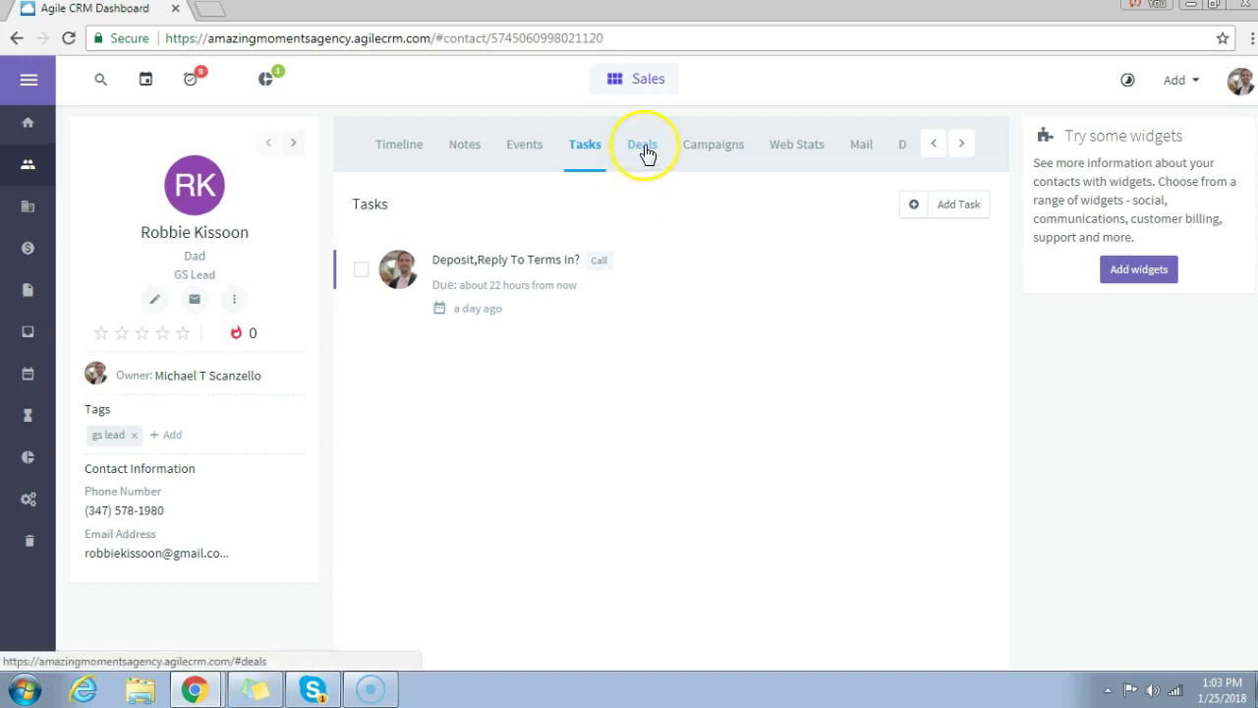
click(644, 148)
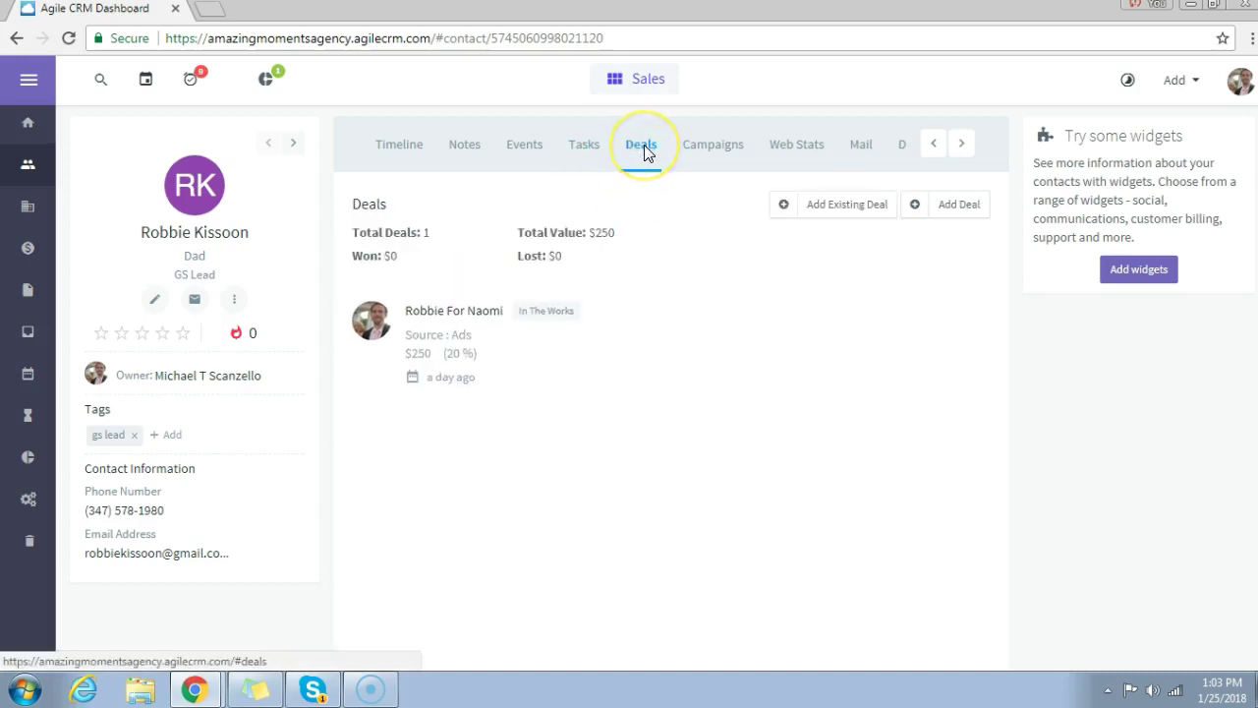
click(30, 249)
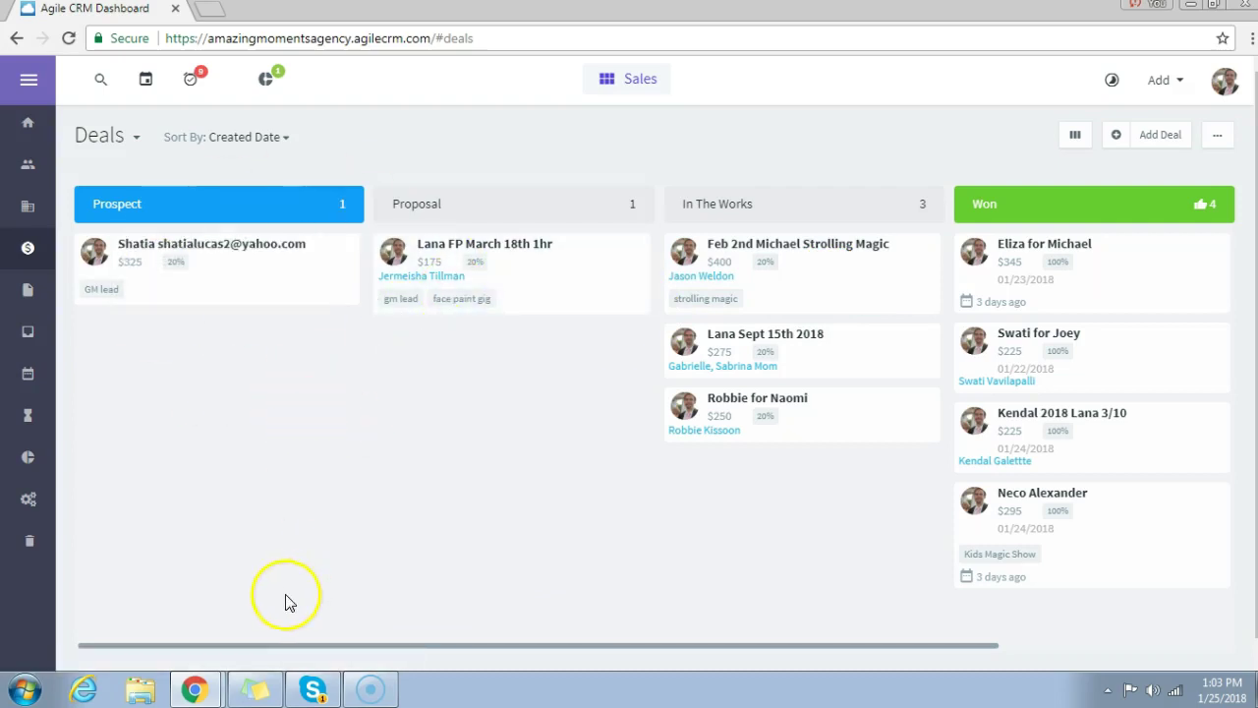
click(371, 683)
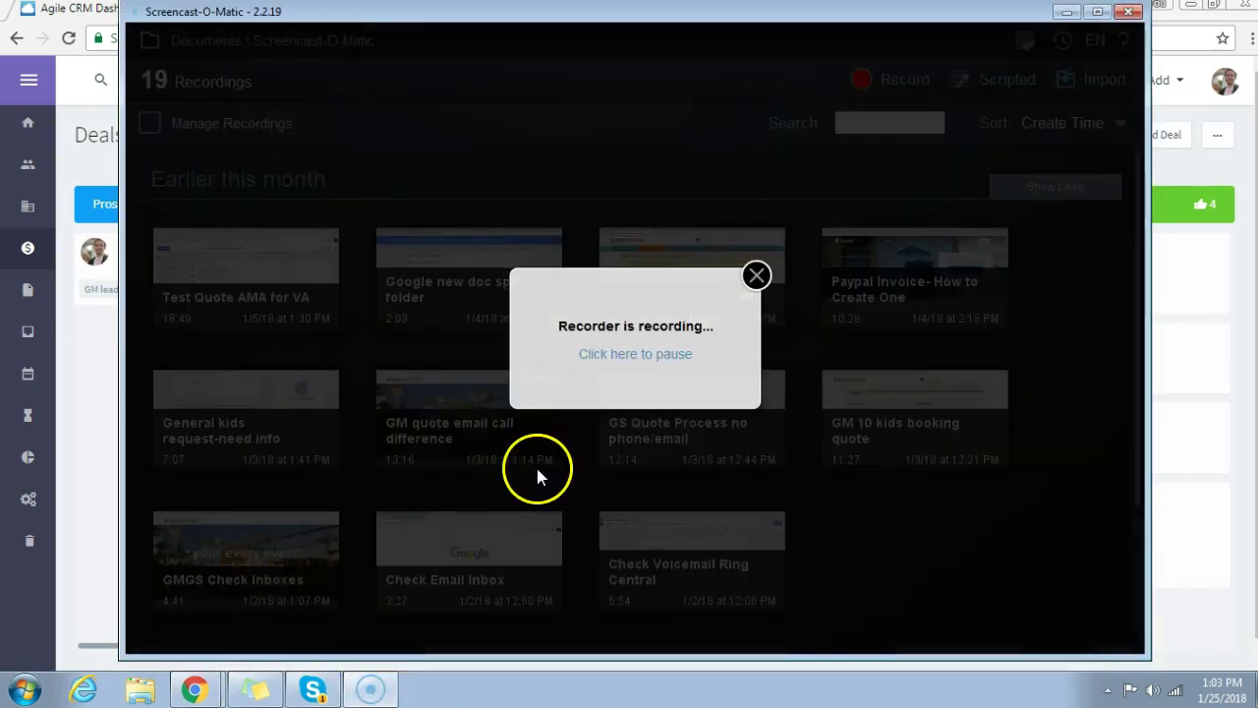